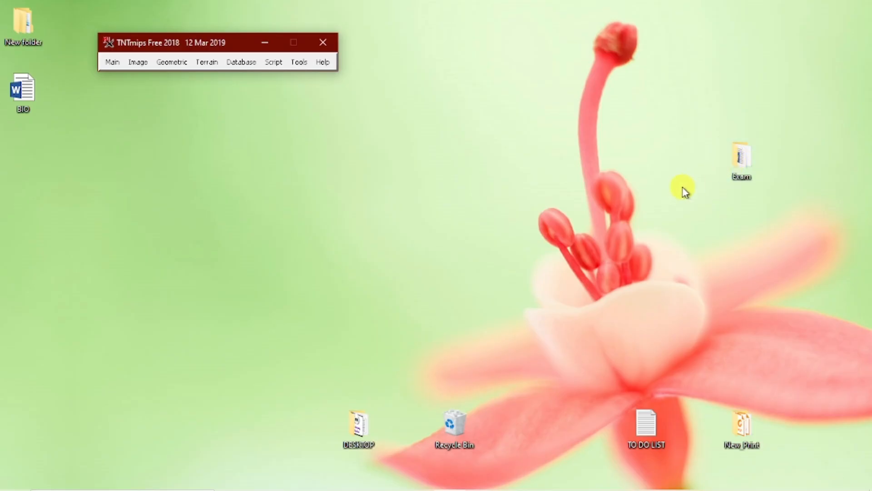
# Open the Exam folder on the desktop to examine its files, and close it again.
pyautogui.click(736, 179)
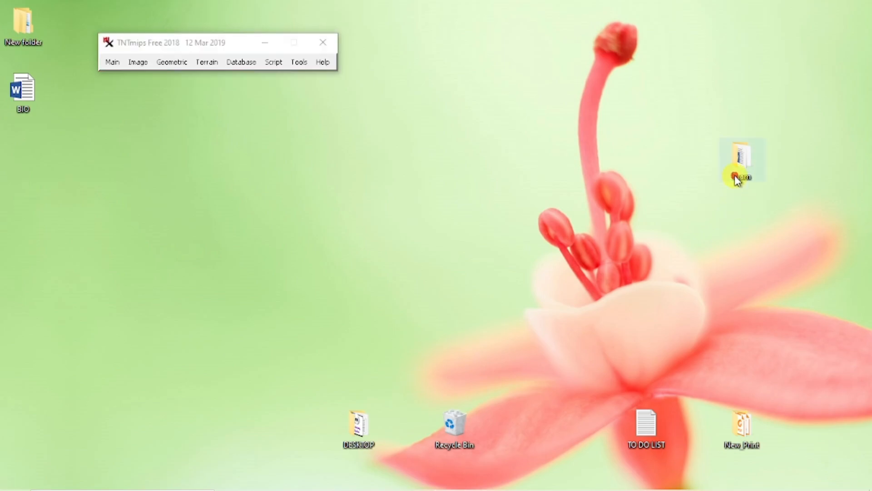
pyautogui.doubleClick(736, 179)
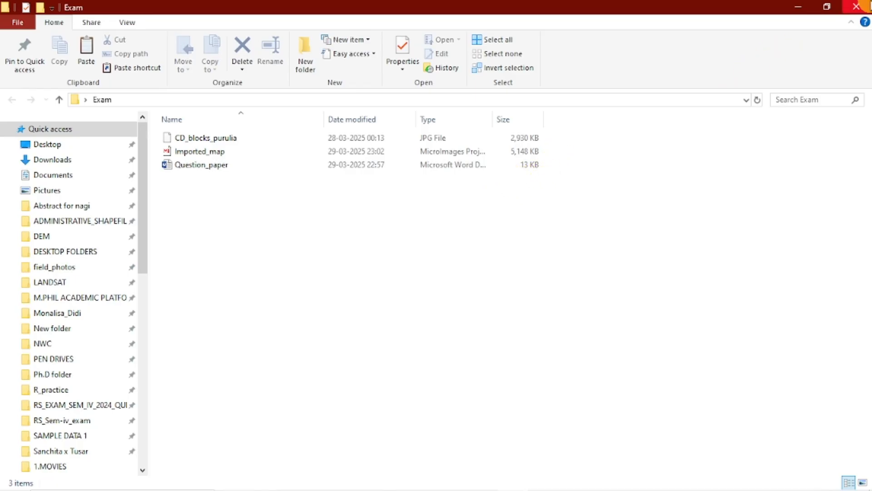
pyautogui.click(856, 7)
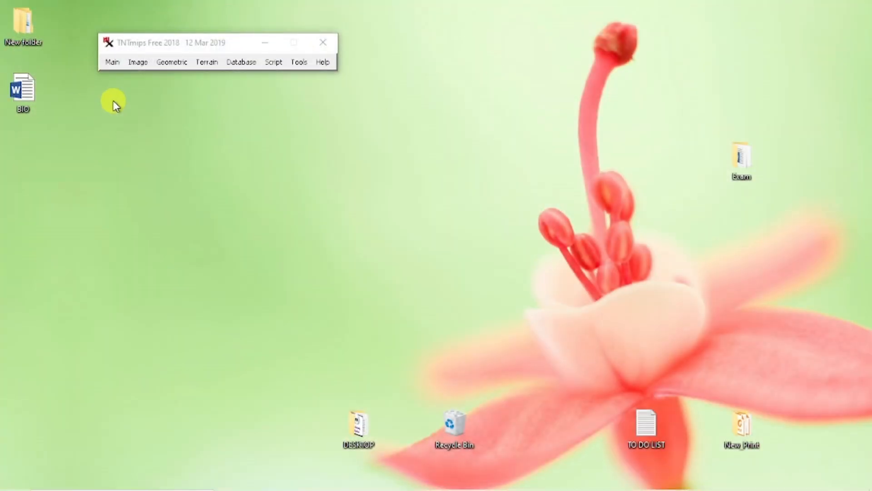
# Open the spatial data editor, closing its startup tip, and widen the Layer Manager window.
pyautogui.click(115, 64)
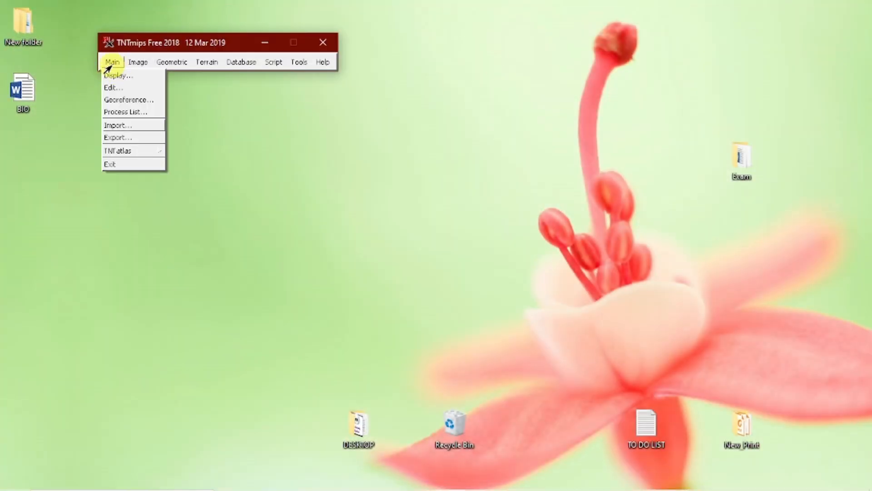
pyautogui.click(111, 88)
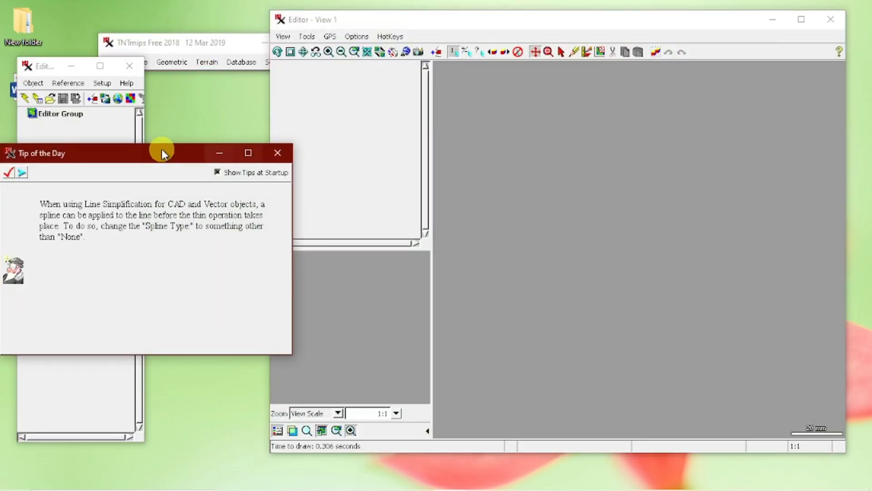
pyautogui.moveTo(161, 149); pyautogui.dragTo(218, 130)
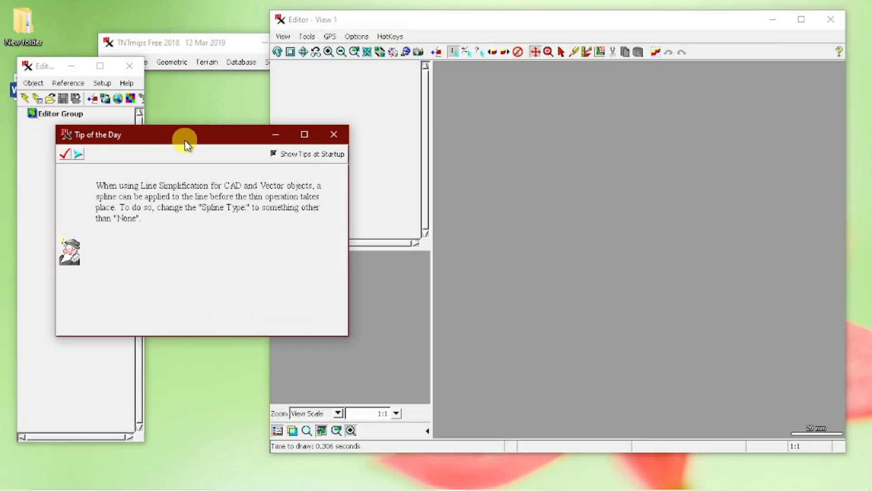
pyautogui.click(334, 136)
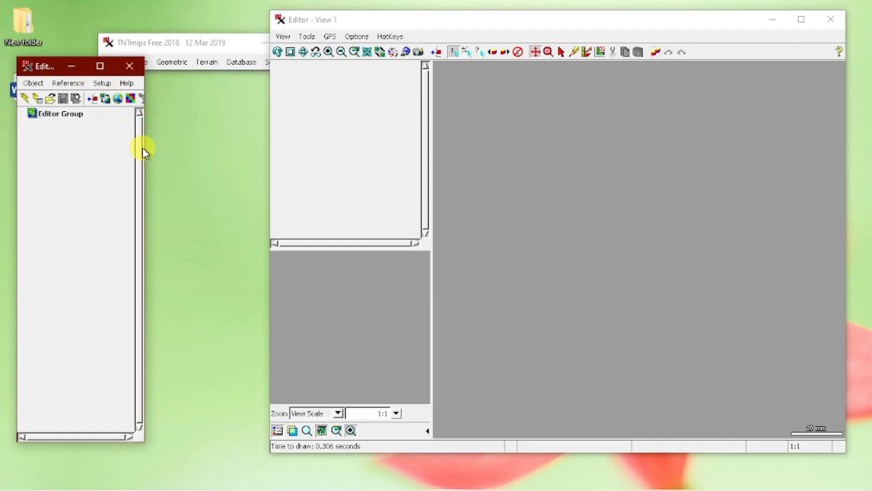
pyautogui.moveTo(143, 153); pyautogui.dragTo(223, 189)
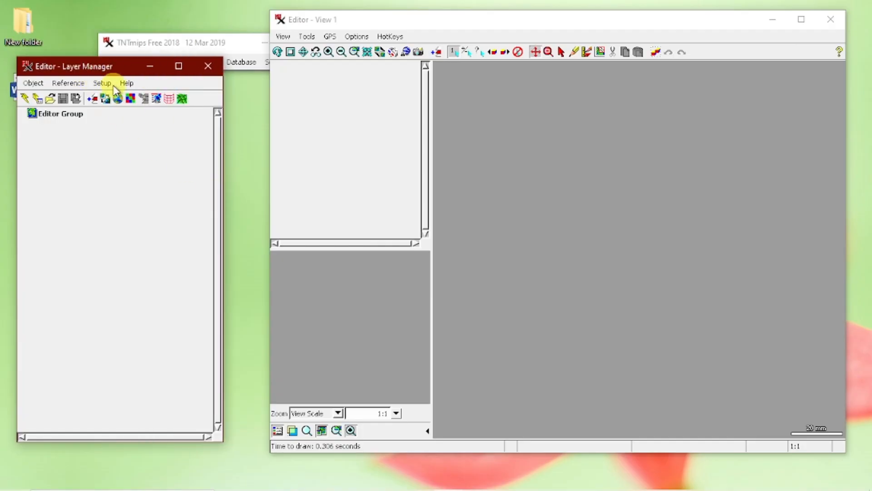
pyautogui.moveTo(112, 71); pyautogui.dragTo(124, 75)
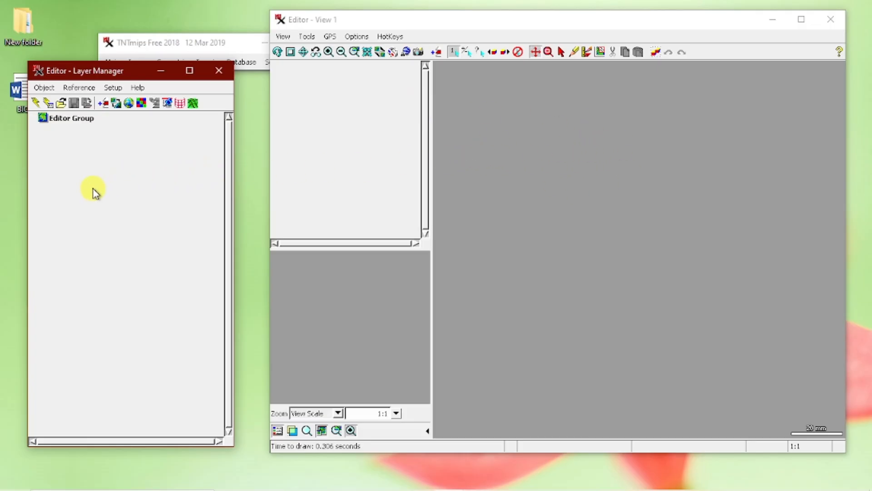
# Add the CD_blocks_purulia raster from Imported_map.rvc in the desktop's Exam folder as a reference layer.
pyautogui.click(100, 107)
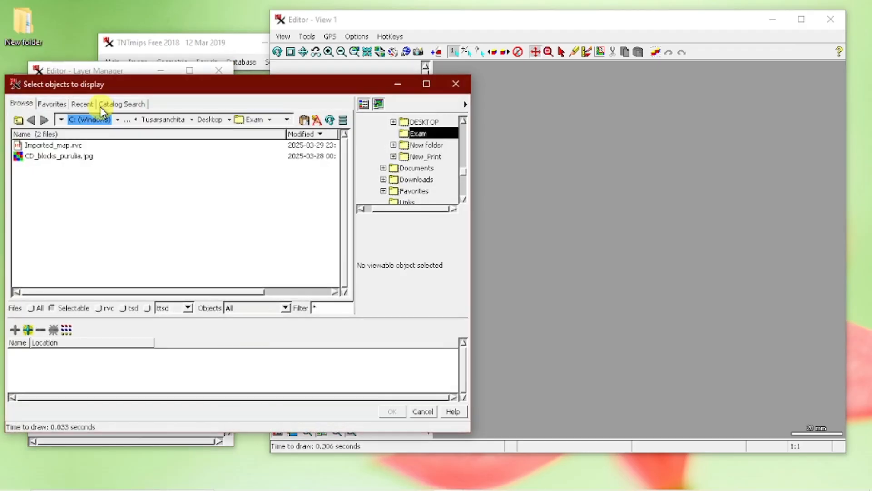
pyautogui.click(63, 122)
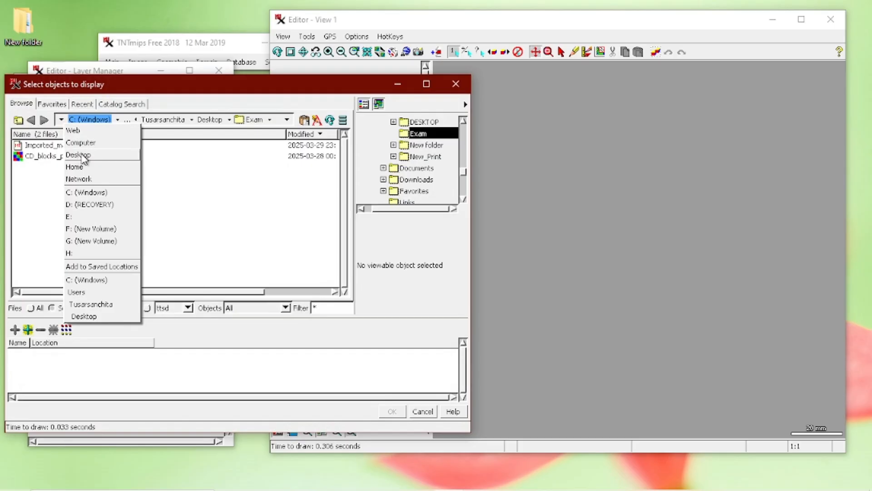
pyautogui.click(83, 155)
pyautogui.doubleClick(36, 157)
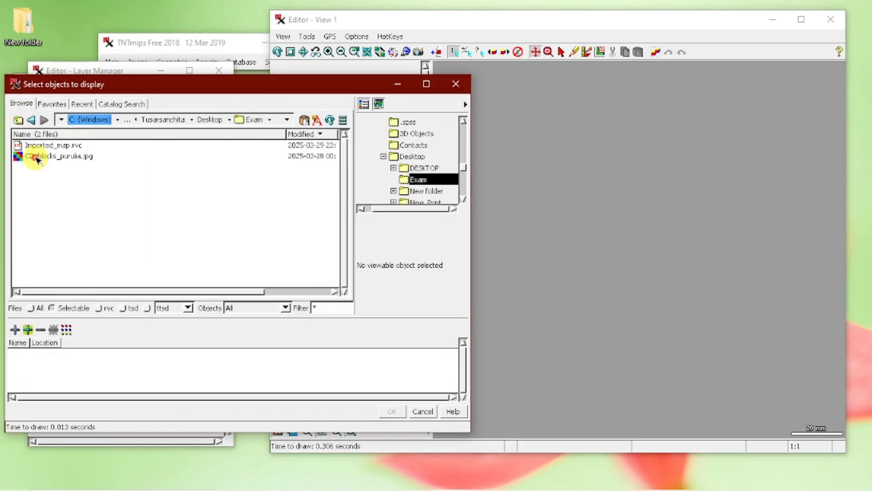
pyautogui.doubleClick(55, 146)
pyautogui.click(49, 146)
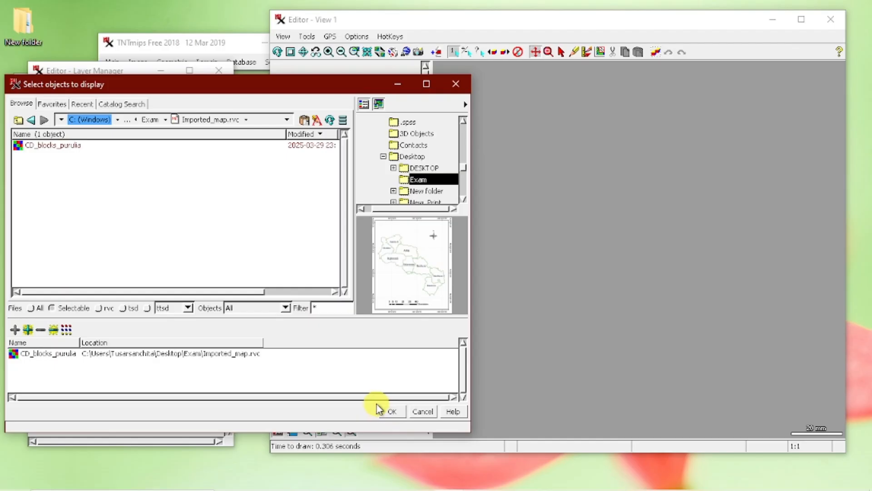
pyautogui.click(379, 409)
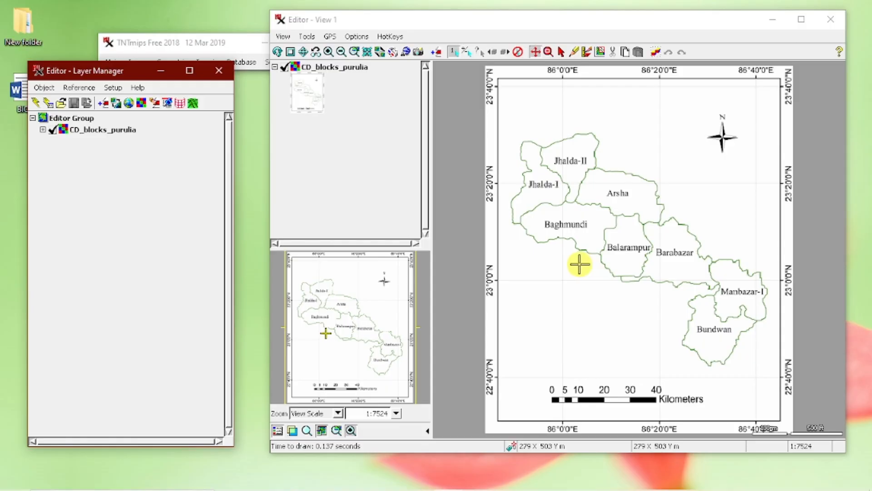
# Start a new vector object and name it Block_map.
pyautogui.click(44, 88)
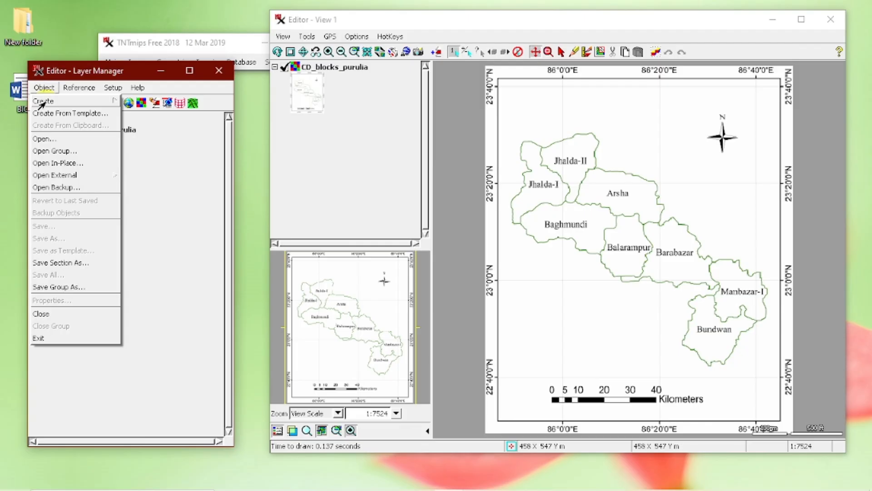
pyautogui.moveTo(44, 102)
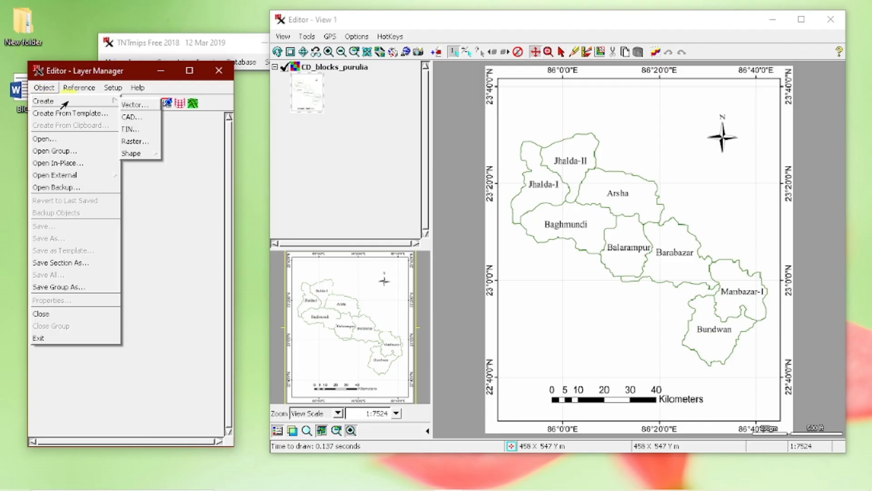
pyautogui.click(129, 105)
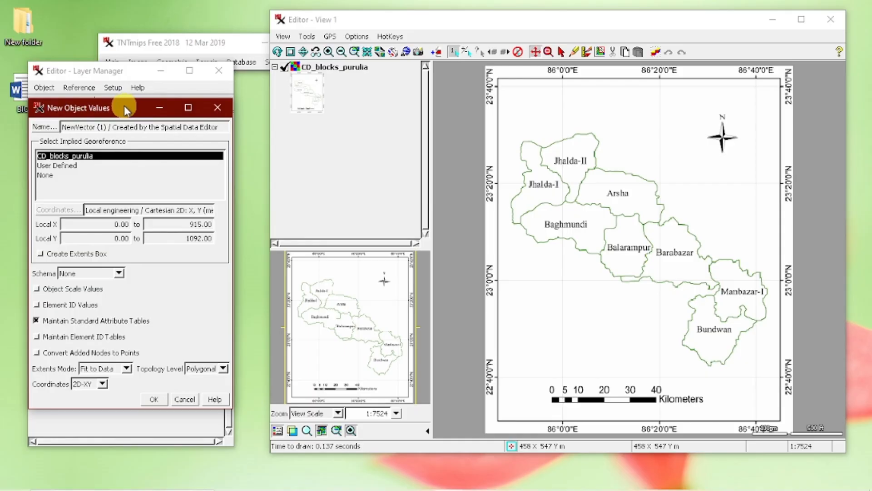
pyautogui.moveTo(124, 107); pyautogui.dragTo(282, 104)
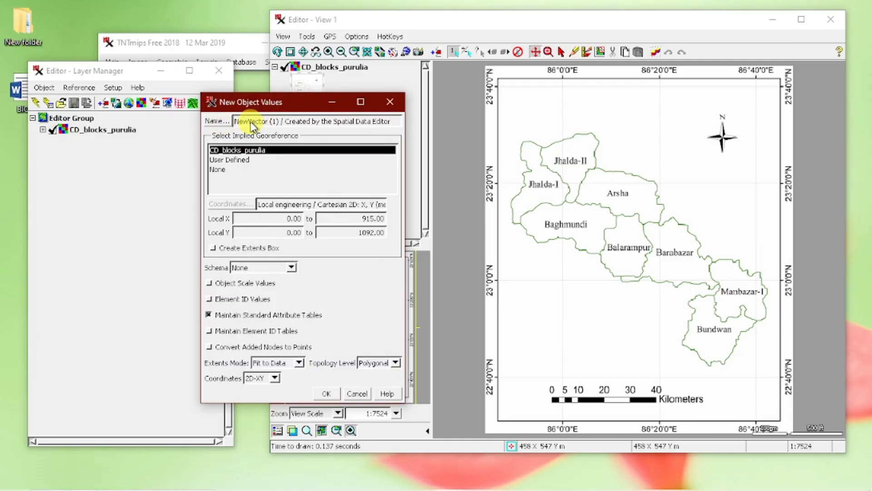
pyautogui.click(217, 121)
pyautogui.moveTo(270, 237); pyautogui.dragTo(209, 230)
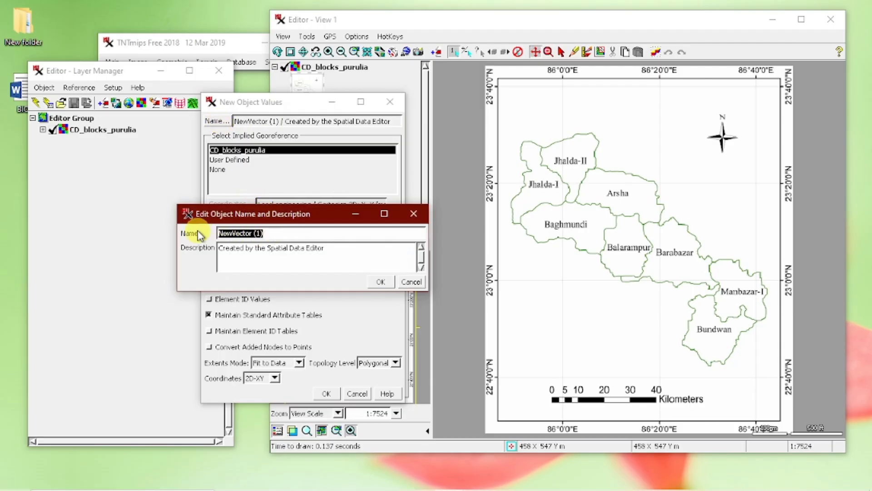
pyautogui.write('Block_')
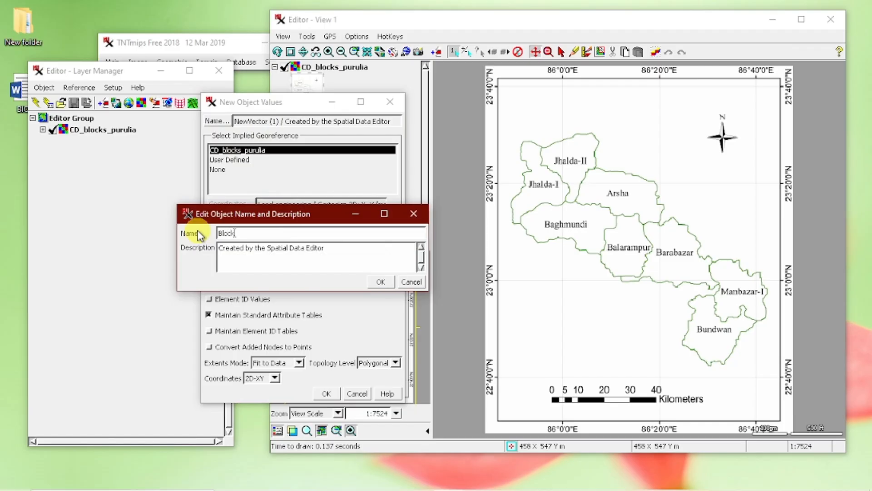
pyautogui.write('map')
pyautogui.click(381, 282)
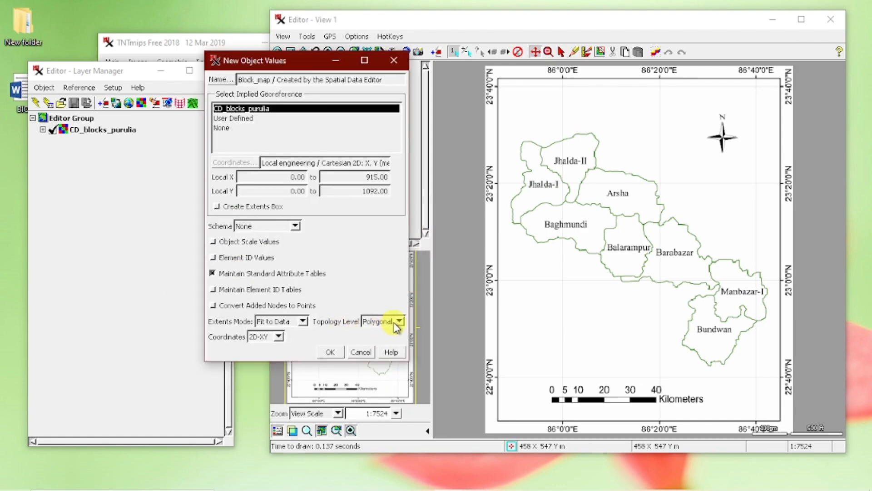
# Create the vector with Polygonal topology and decline changing the group's coordinate reference system to match the layer.
pyautogui.click(399, 321)
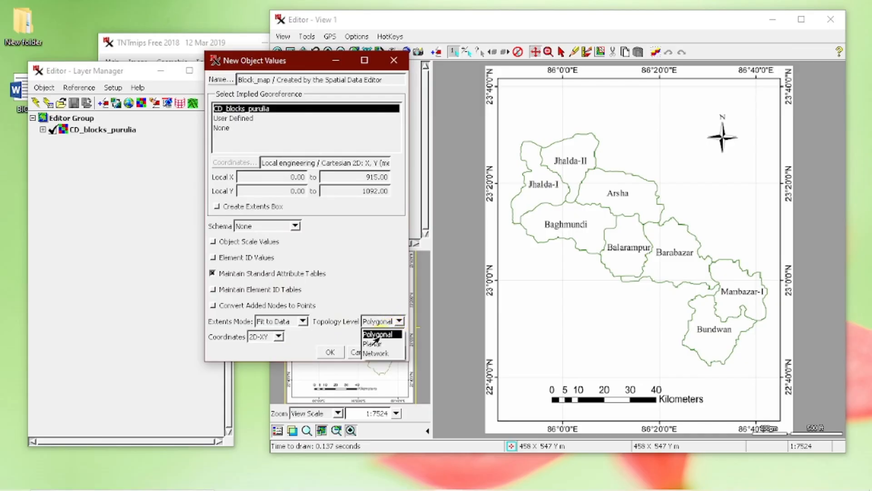
pyautogui.click(375, 336)
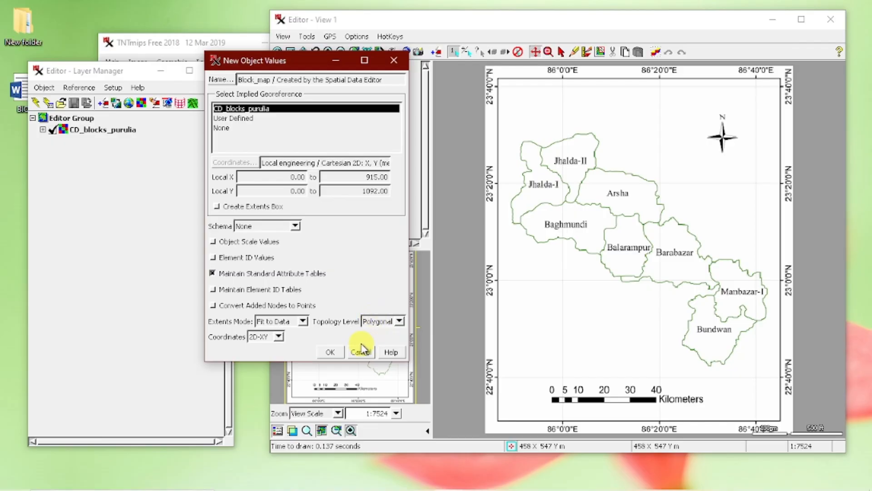
pyautogui.click(333, 352)
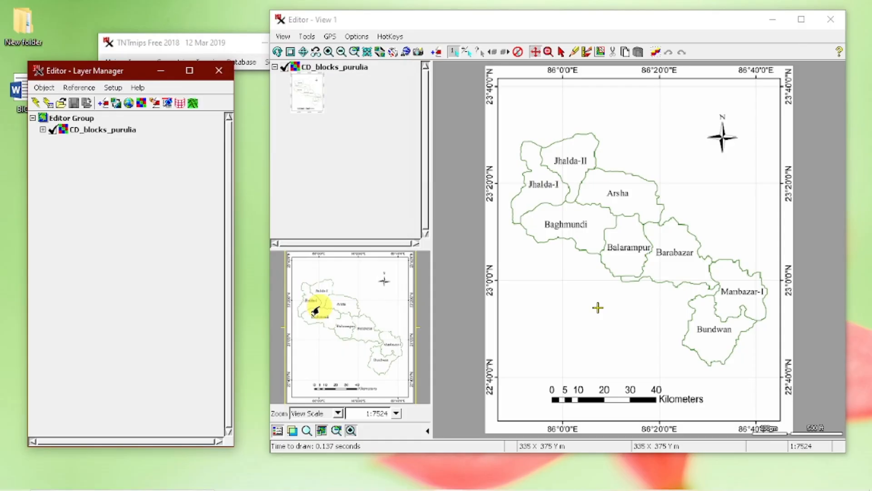
pyautogui.click(116, 104)
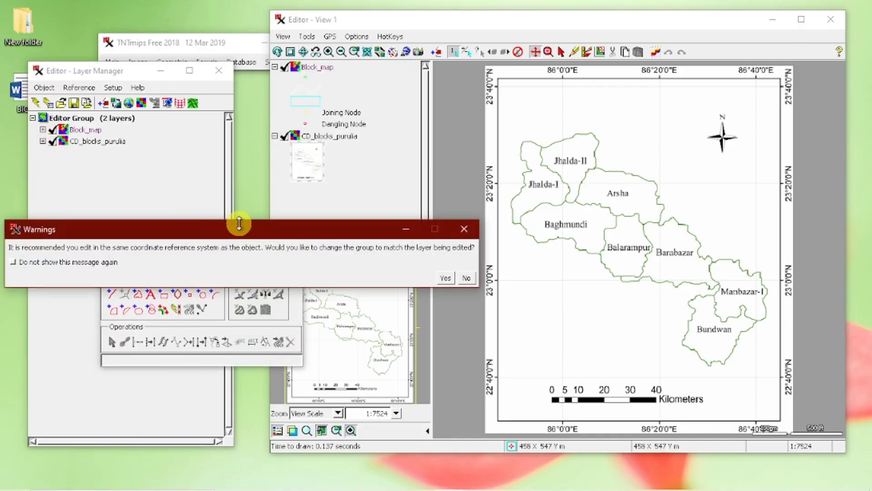
pyautogui.moveTo(246, 230); pyautogui.dragTo(340, 169)
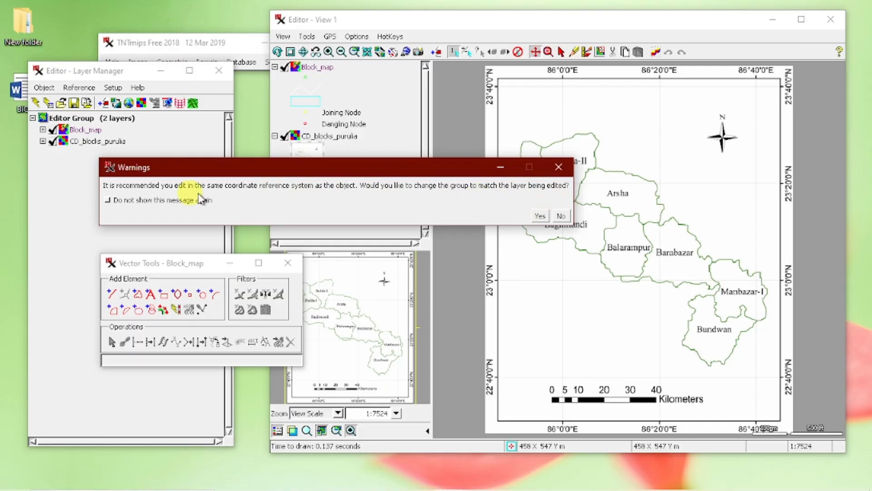
pyautogui.click(562, 216)
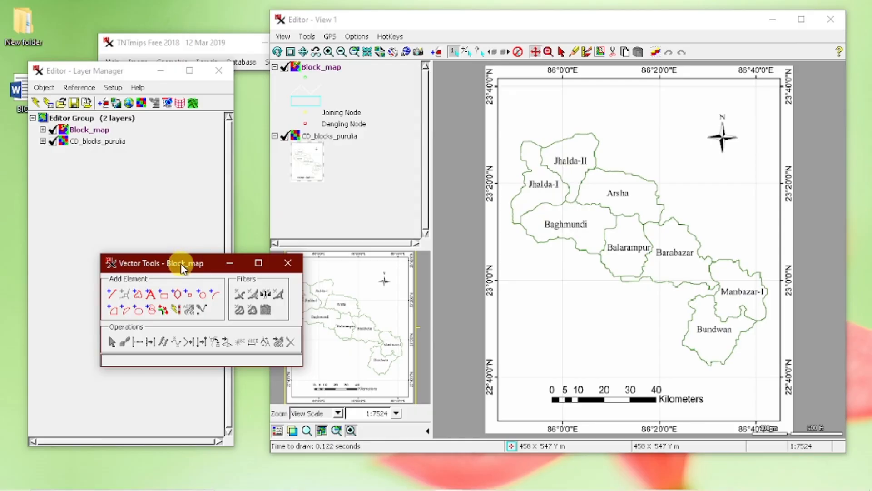
# Move the Vector Tools window clear of the map and activate the Add Polygon tool for Block_map.
pyautogui.moveTo(183, 268); pyautogui.dragTo(115, 182)
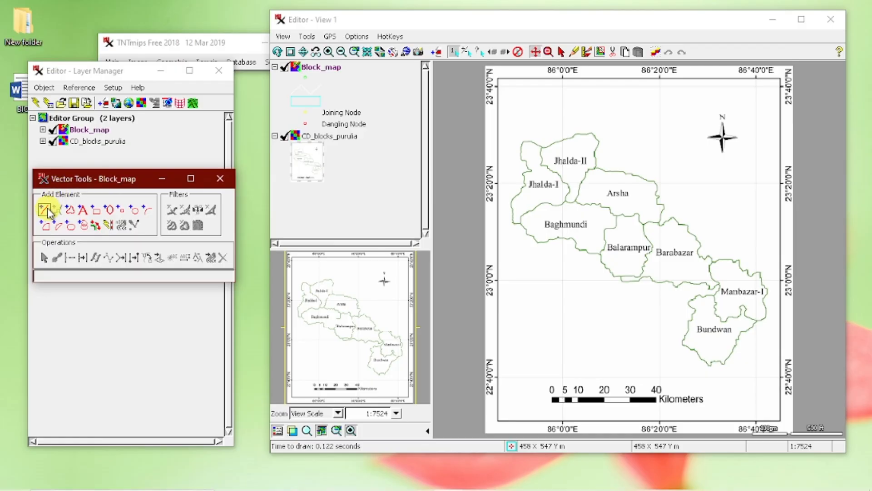
pyautogui.moveTo(111, 178); pyautogui.dragTo(110, 146)
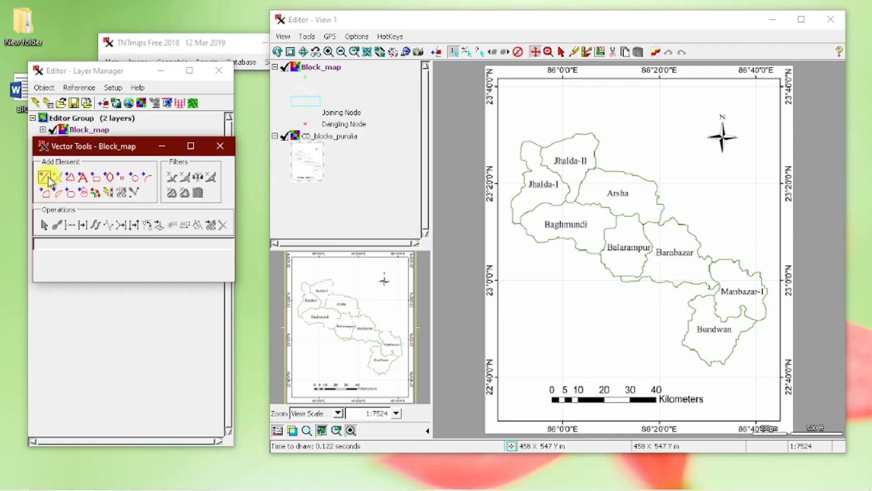
pyautogui.click(72, 180)
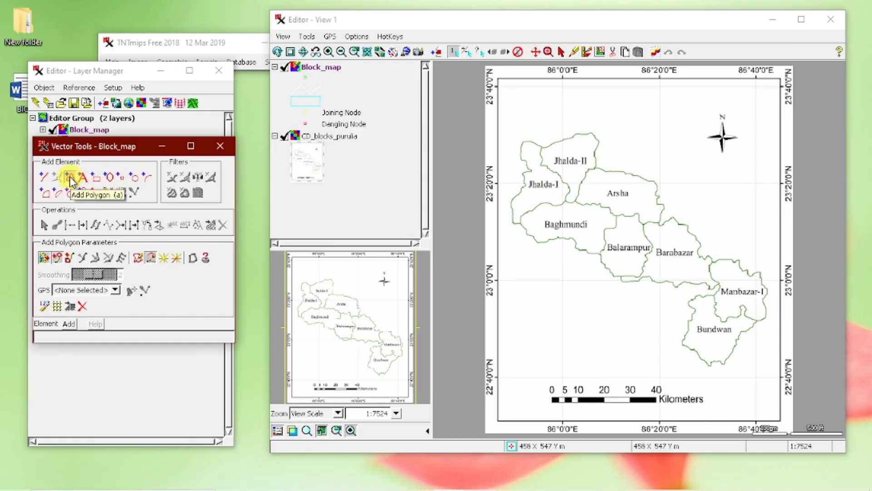
# Maximize the map view window and frame the Jhalda-I and Jhalda-II blocks at a working scale of 1:2508.
pyautogui.click(801, 19)
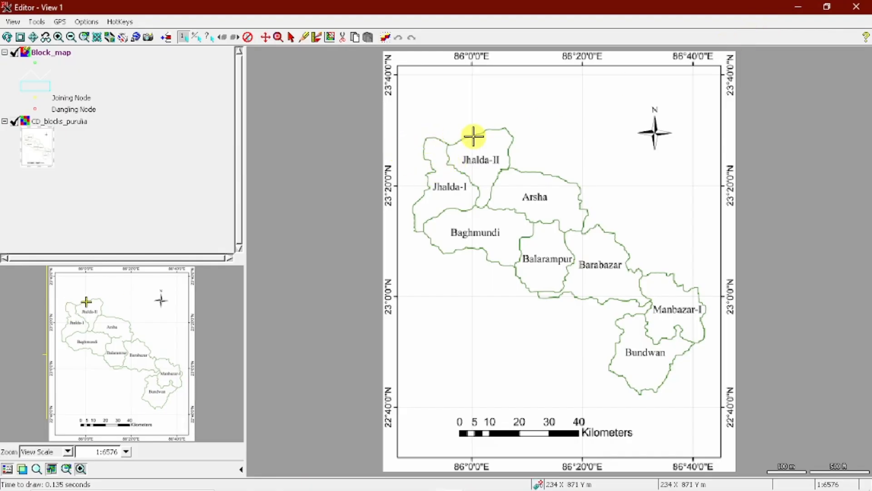
pyautogui.moveTo(361, 478)
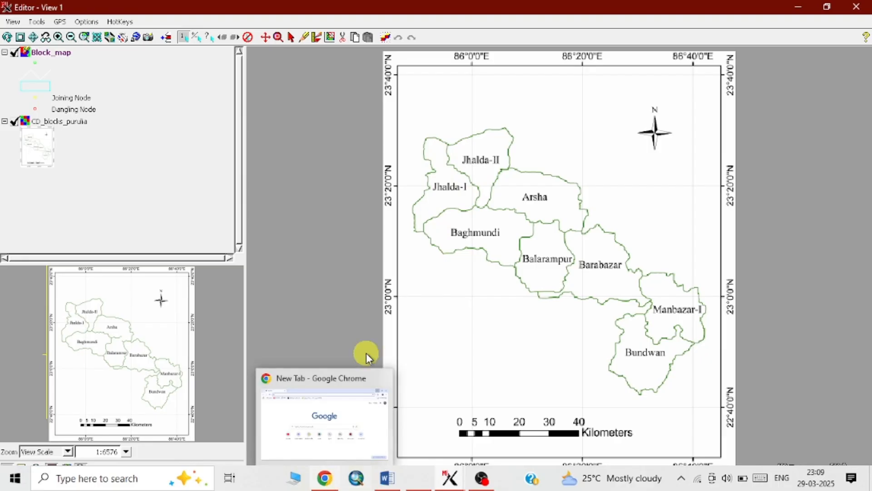
pyautogui.click(58, 37)
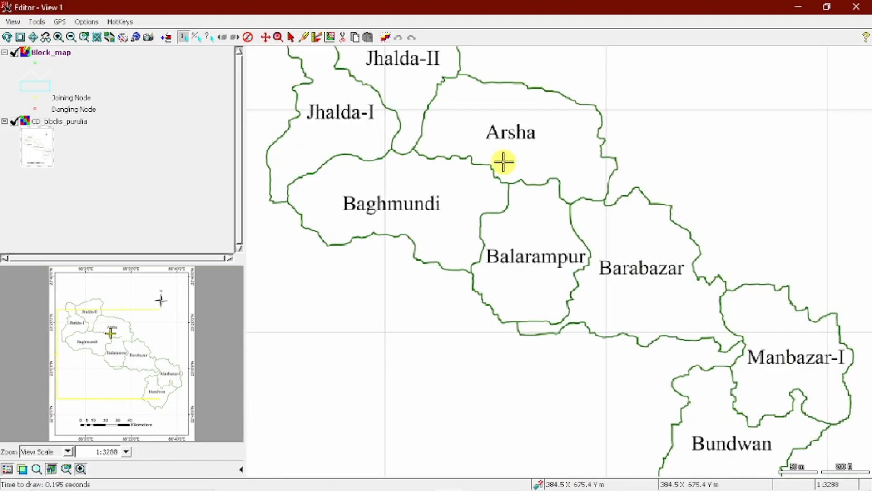
pyautogui.click(37, 39)
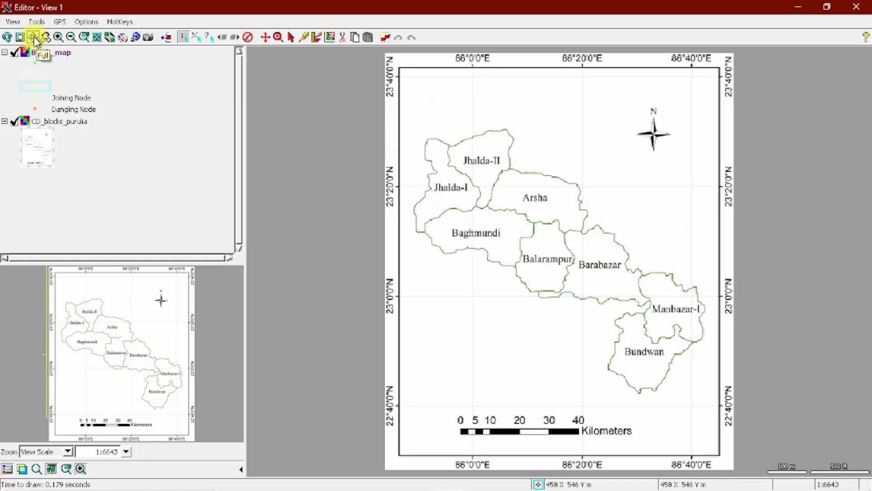
pyautogui.click(279, 37)
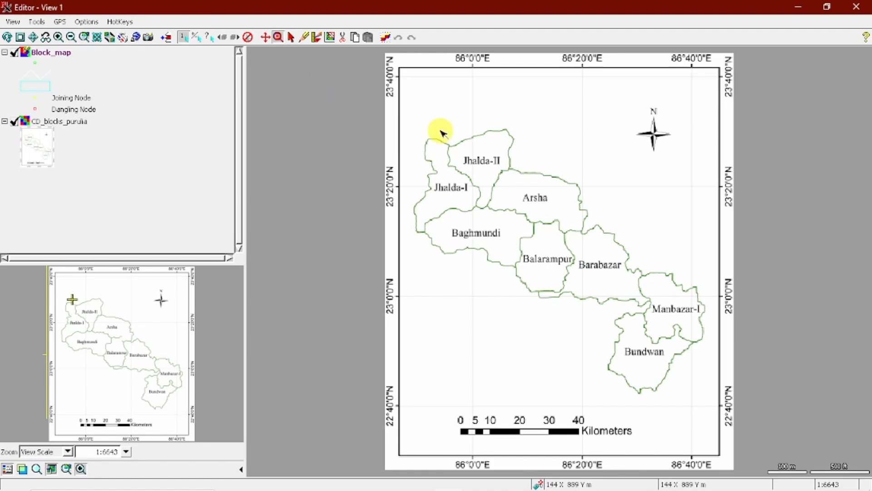
pyautogui.moveTo(432, 130)
pyautogui.mouseDown()
pyautogui.moveTo(522, 175)
pyautogui.moveTo(541, 194)
pyautogui.moveTo(550, 227)
pyautogui.mouseUp()
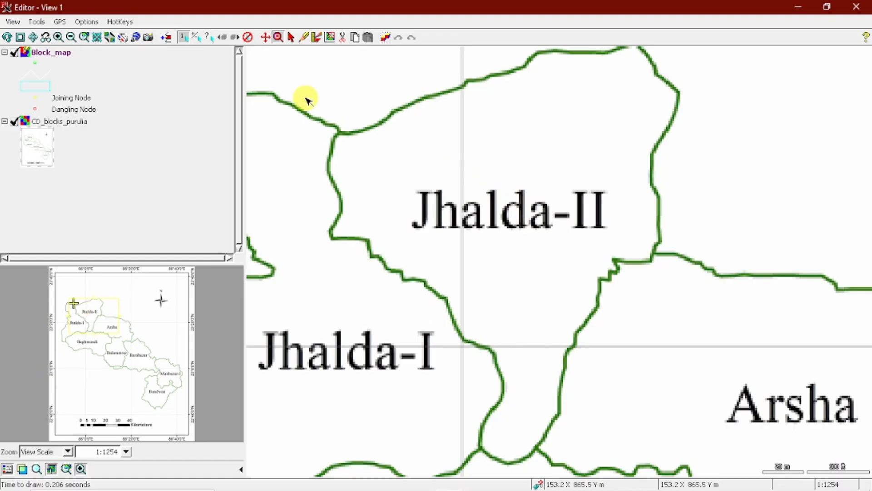
pyautogui.scroll(3, 306, 99)
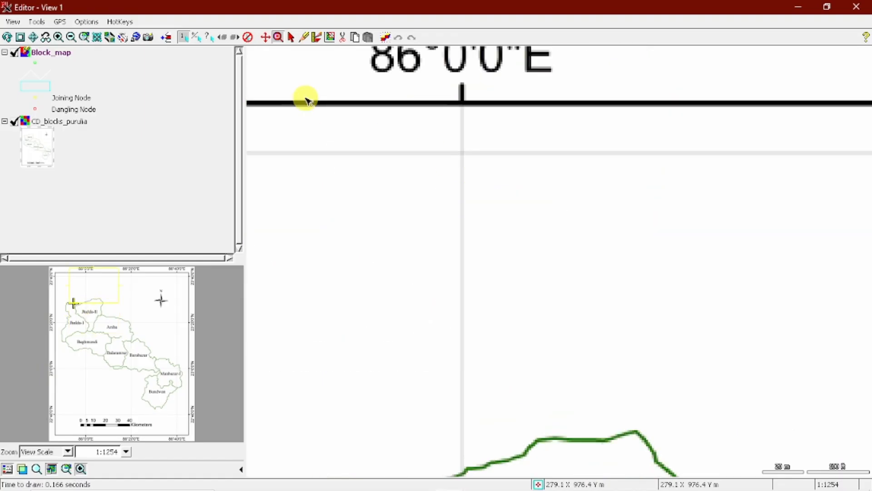
pyautogui.scroll(-3, 306, 99)
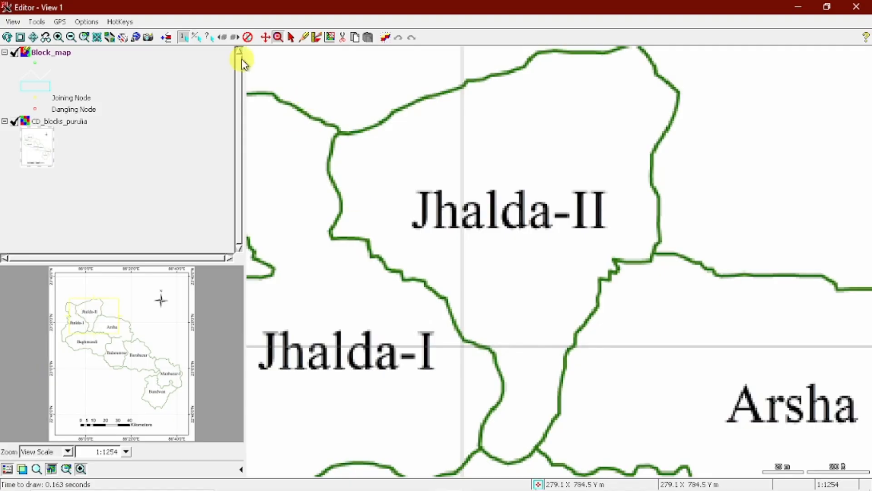
pyautogui.click(72, 37)
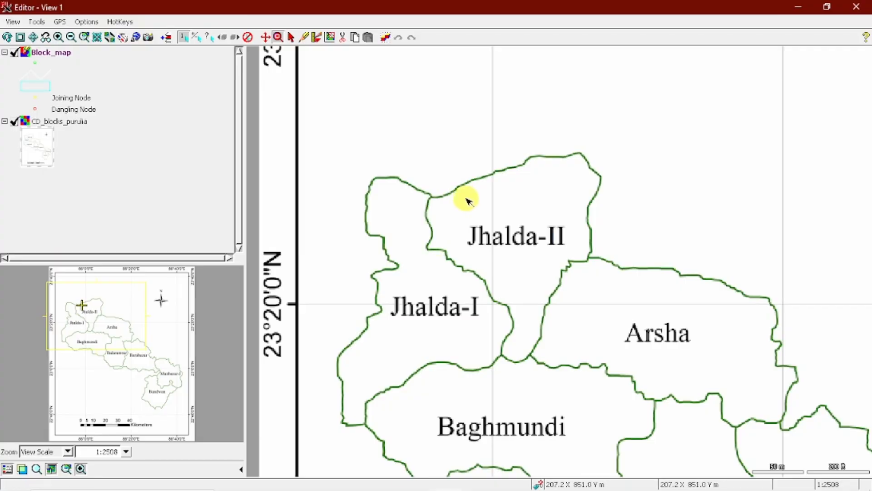
# Start a Block_map polygon with Add Polygon, tracing Jhalda-II's northern boundary eastward from its junction with Jhalda-I.
pyautogui.moveTo(409, 490)
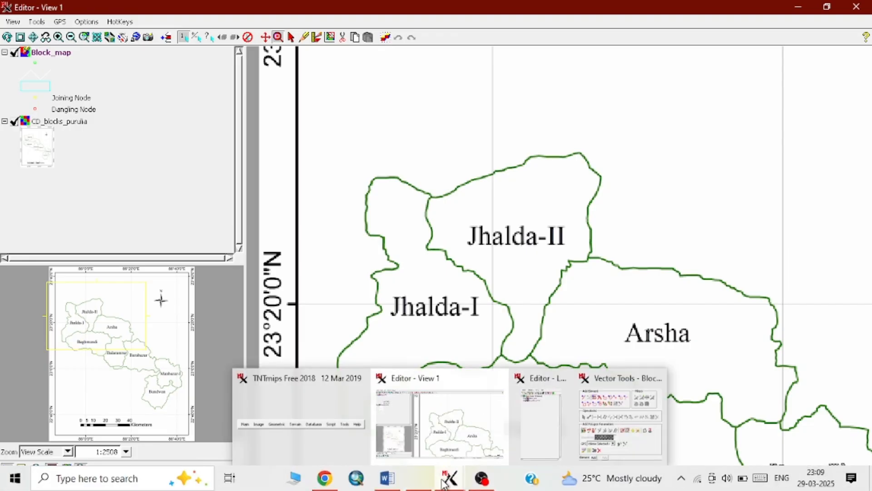
pyautogui.click(615, 384)
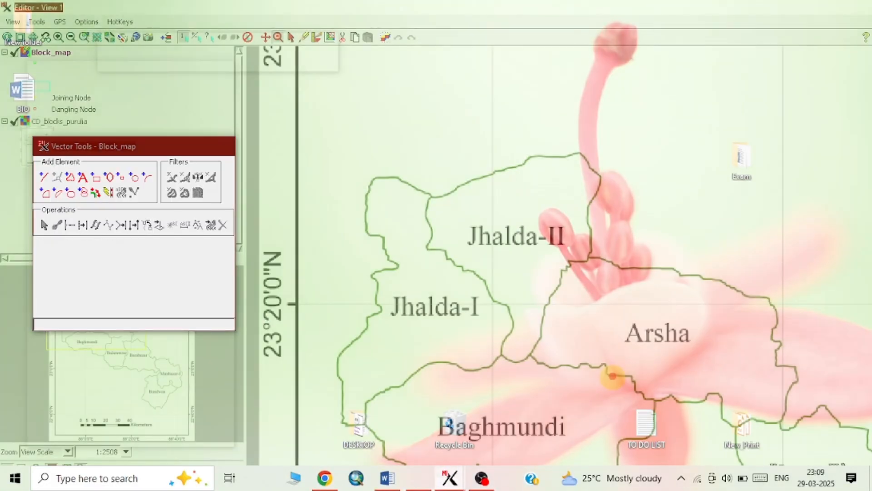
pyautogui.click(70, 176)
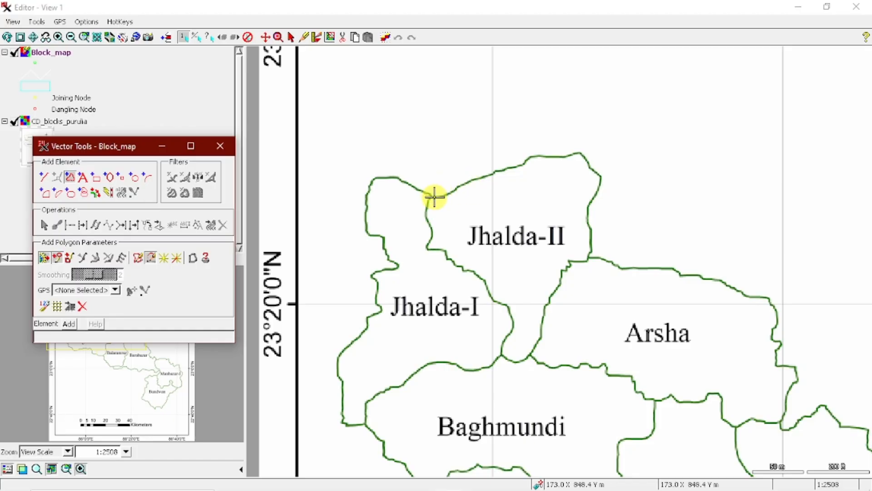
pyautogui.click(434, 196)
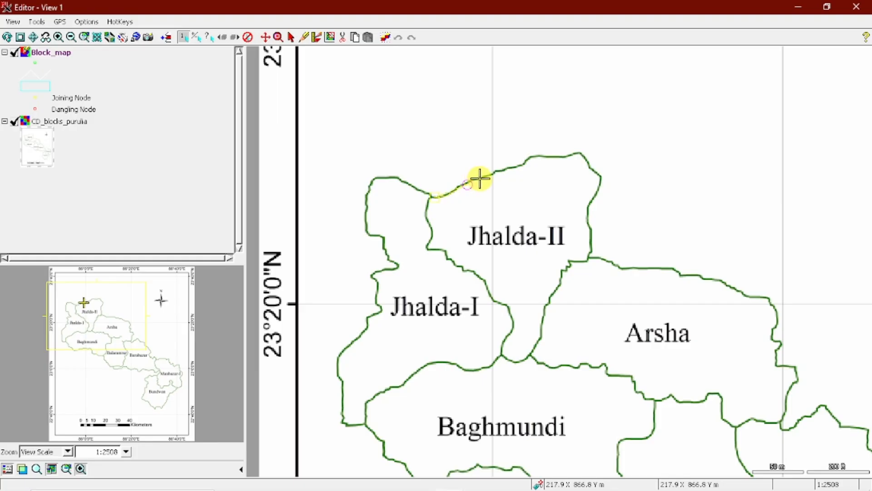
pyautogui.click(495, 172)
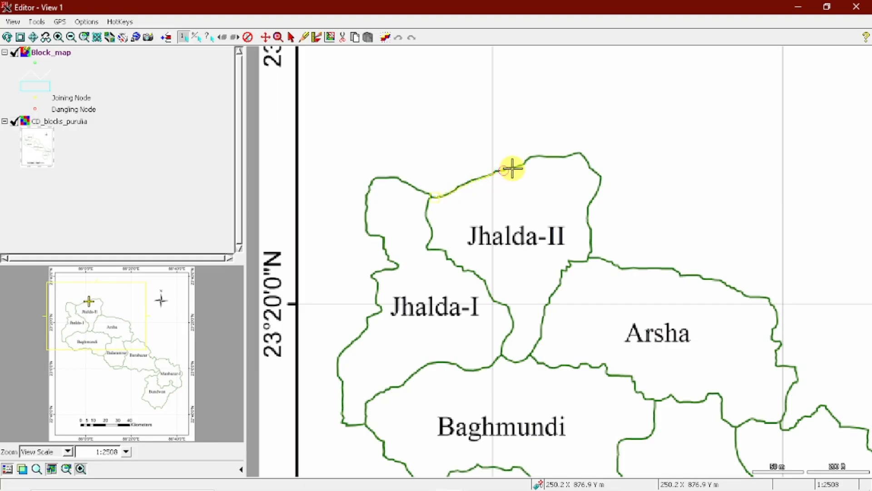
pyautogui.click(516, 166)
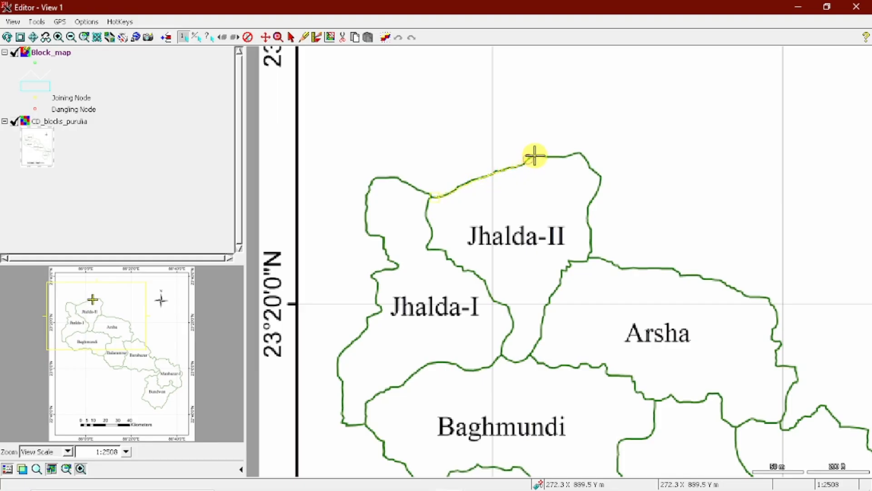
pyautogui.click(552, 156)
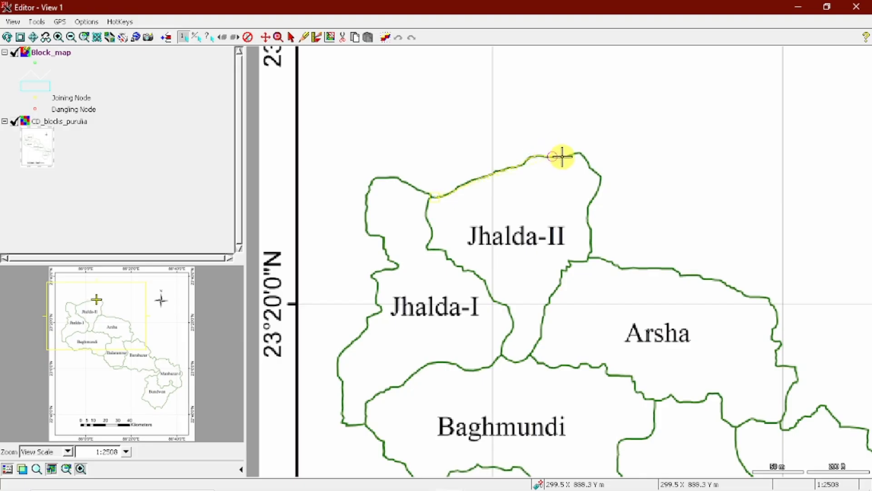
# Continue the polygon around Jhalda-II and up its western boundary with Jhalda-I, toward the starting junction.
pyautogui.click(448, 257)
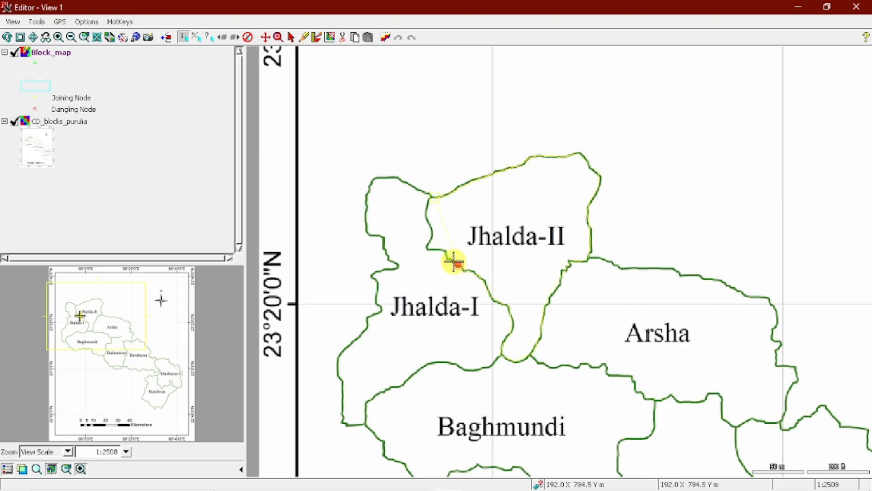
pyautogui.click(428, 248)
pyautogui.click(432, 236)
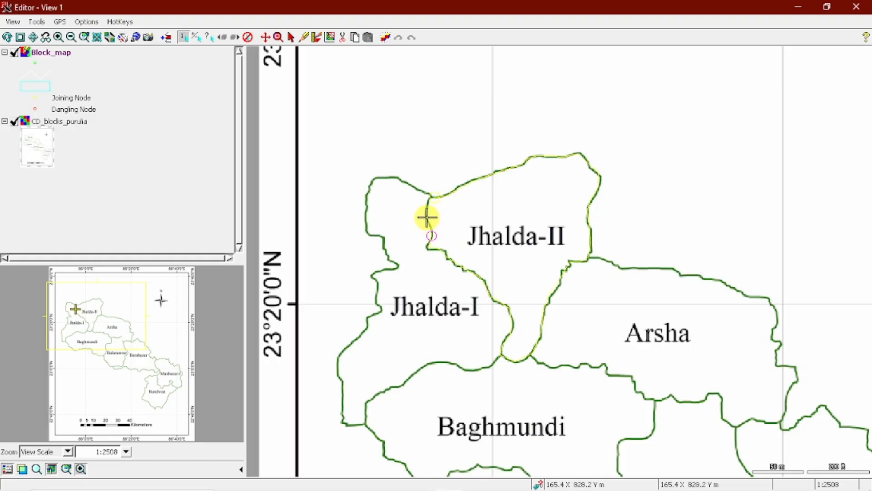
pyautogui.click(426, 212)
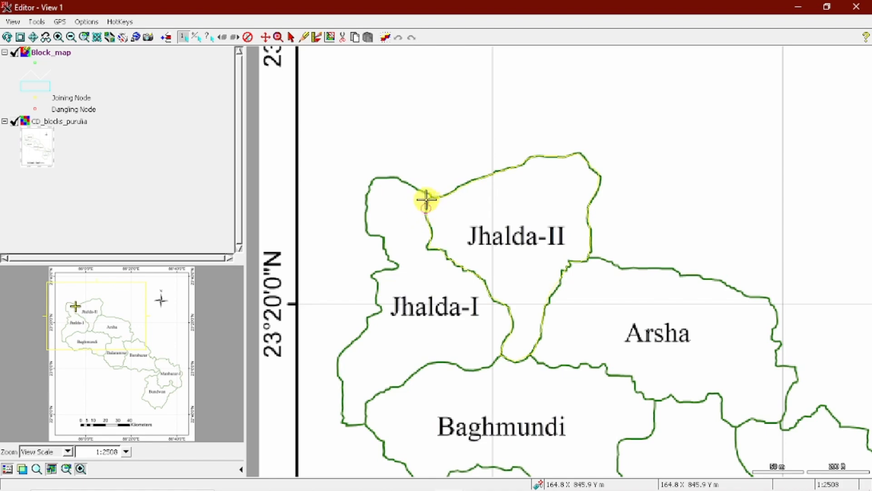
# Resume Add Polygon at close range, complete the Jhalda-II outline at its northwestern junction with Jhalda-I, and add the polygon to Block_map.
pyautogui.click(277, 38)
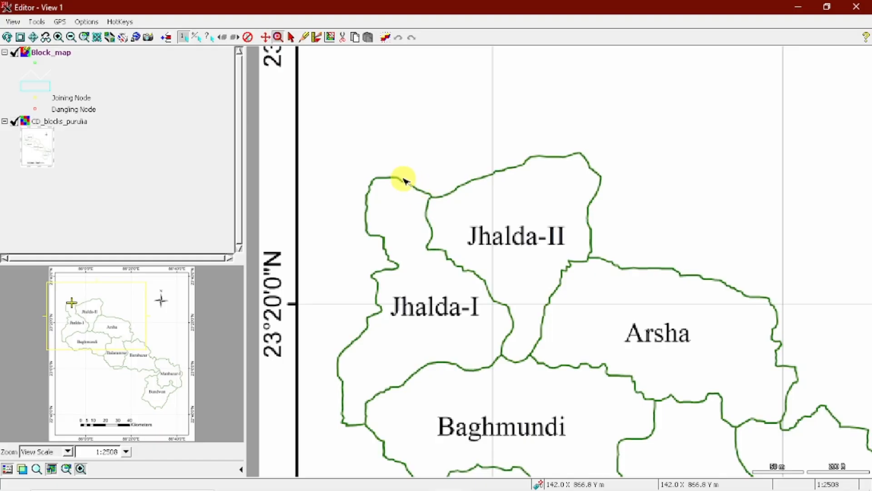
pyautogui.moveTo(399, 171); pyautogui.dragTo(670, 427)
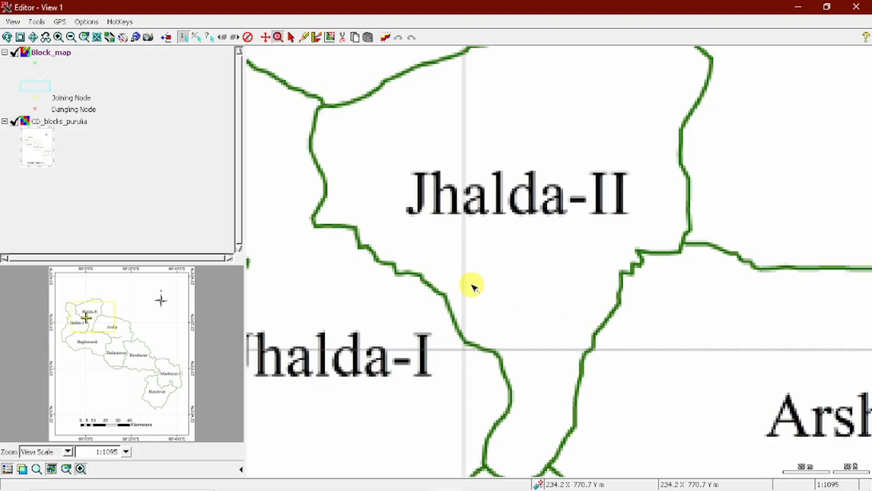
pyautogui.moveTo(437, 480)
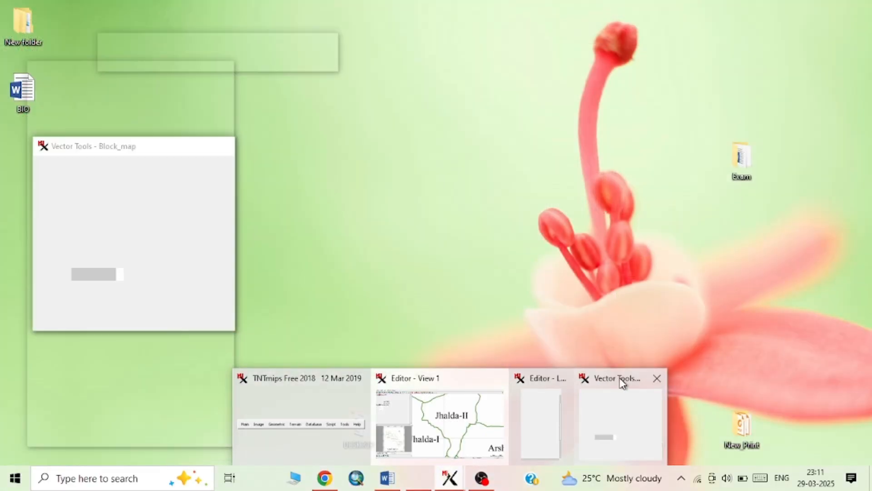
pyautogui.click(622, 381)
pyautogui.click(69, 176)
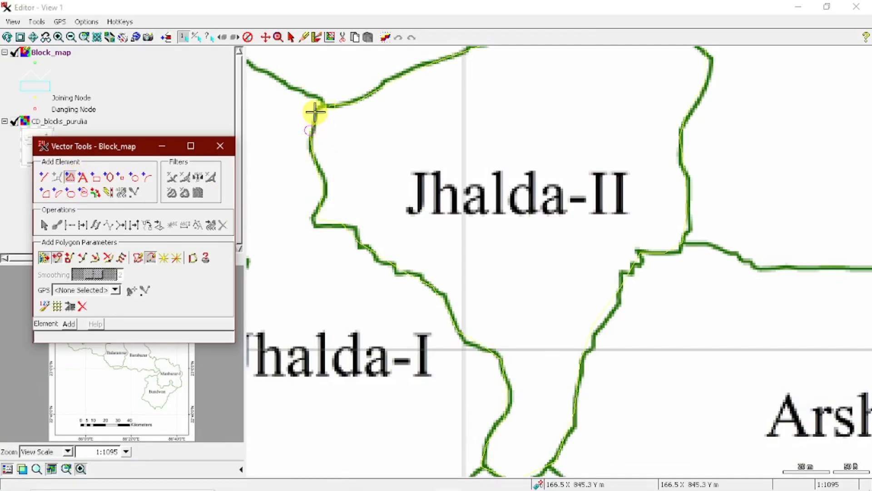
pyautogui.click(316, 111)
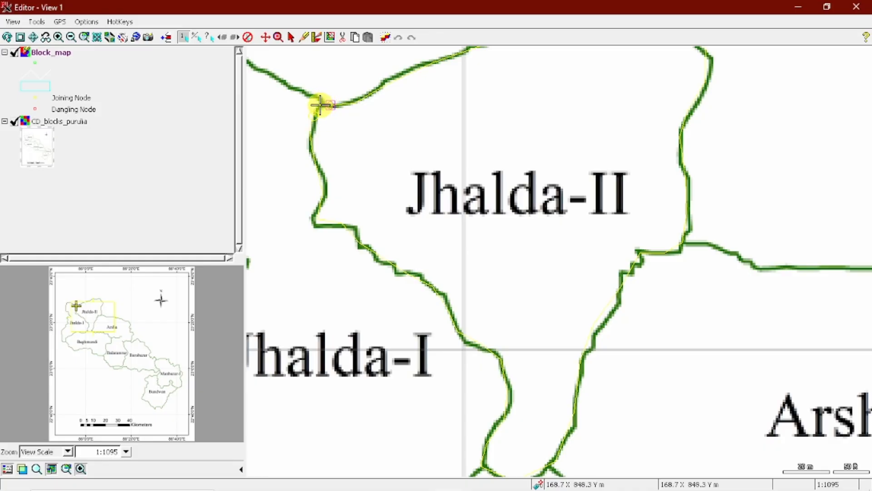
pyautogui.click(320, 104)
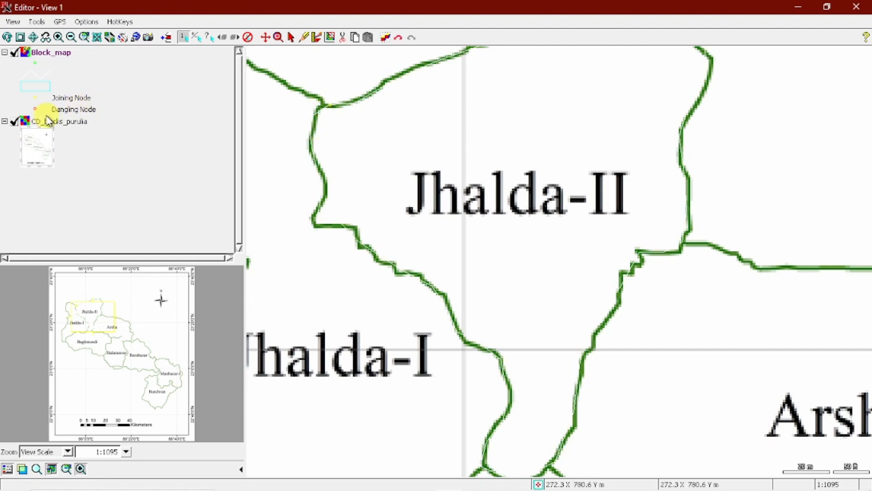
# Check the Jhalda-II polygon at full extent by hiding the CD_blocks_purulia layer, and show the layer again.
pyautogui.click(33, 37)
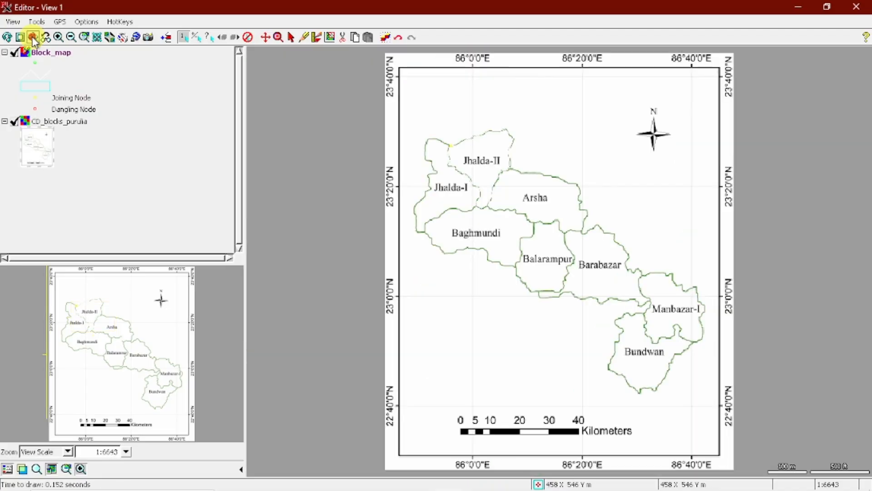
pyautogui.click(15, 122)
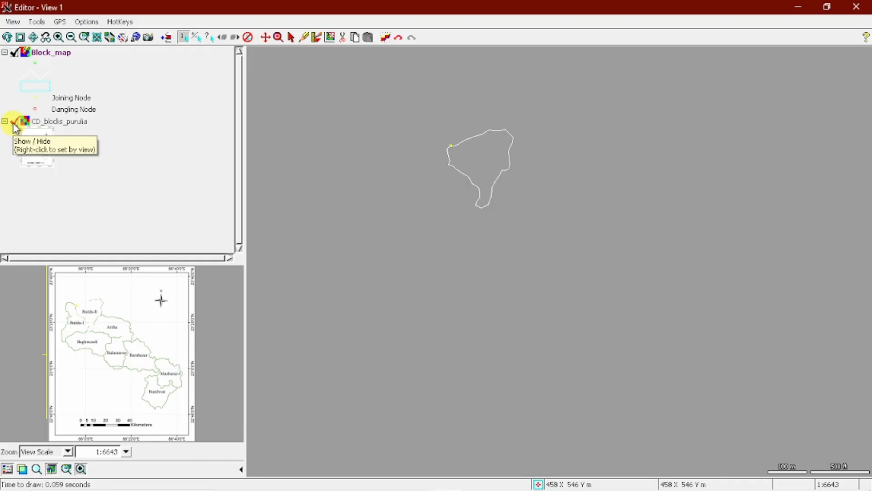
pyautogui.click(14, 122)
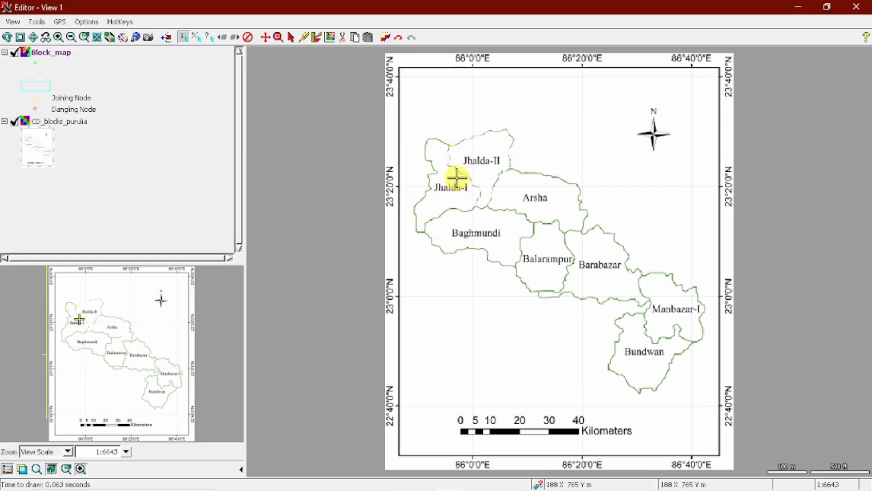
# Start a Block_map line with Add Line just inside Jhalda-II, beside its northwestern junction with Jhalda-I.
pyautogui.moveTo(466, 482)
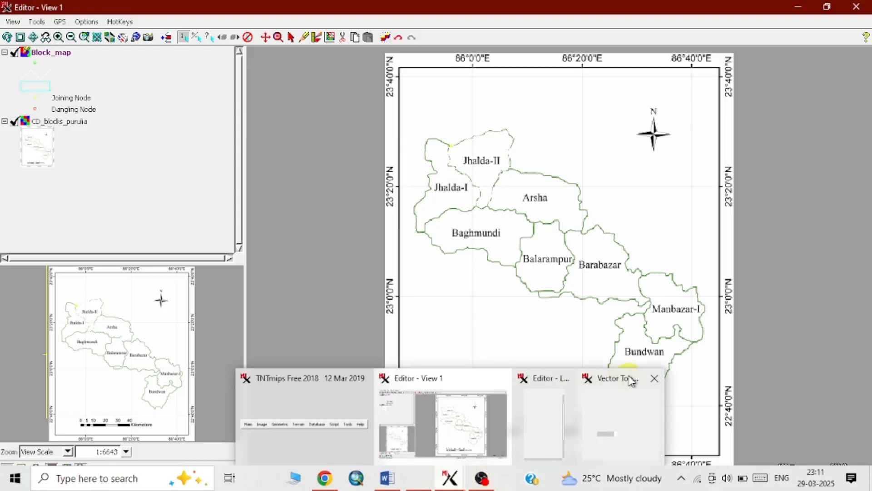
pyautogui.click(632, 381)
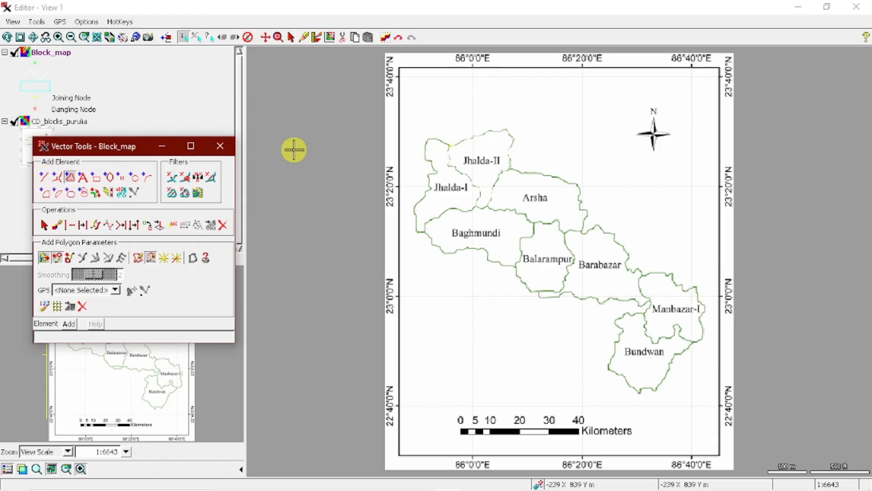
pyautogui.click(277, 38)
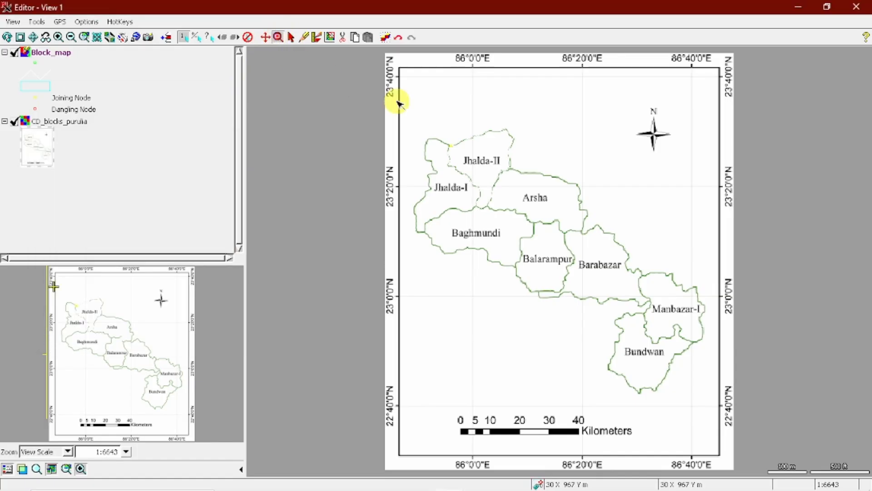
pyautogui.moveTo(395, 105); pyautogui.dragTo(582, 373)
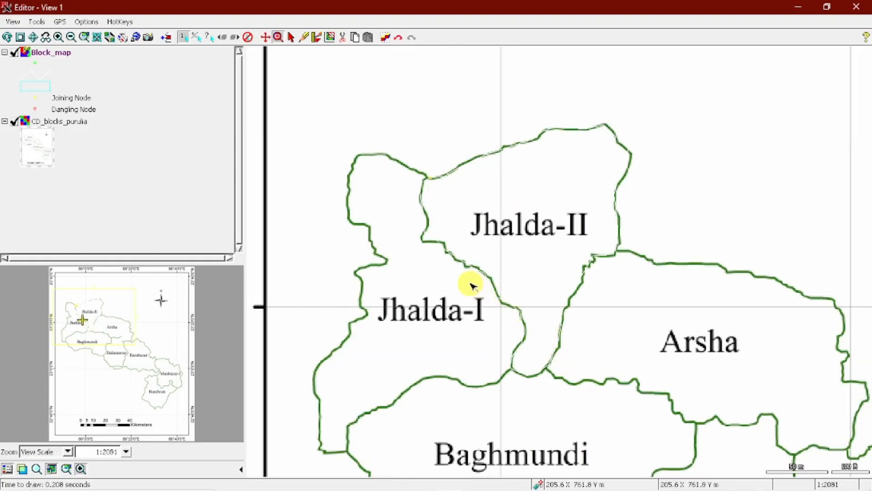
pyautogui.moveTo(478, 486)
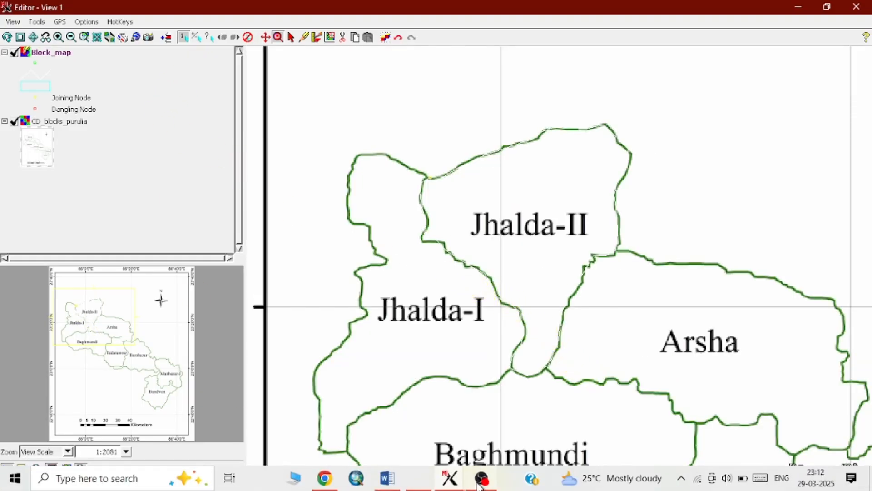
pyautogui.moveTo(446, 478)
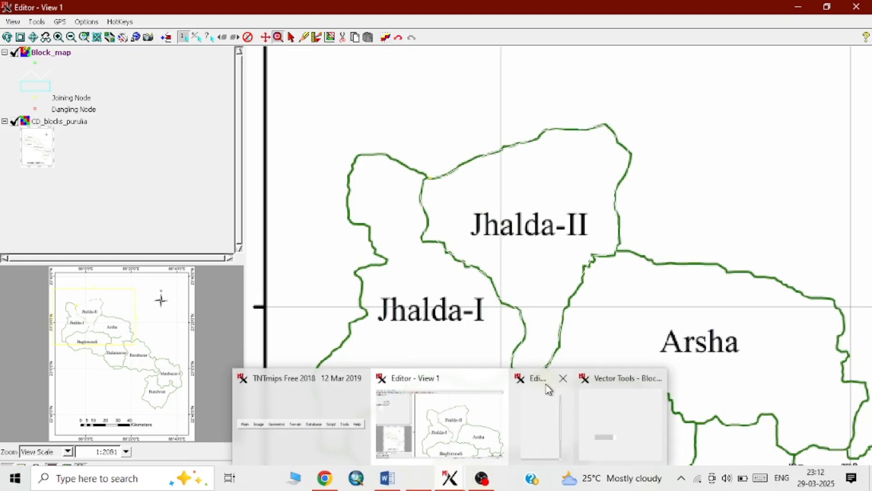
pyautogui.click(627, 380)
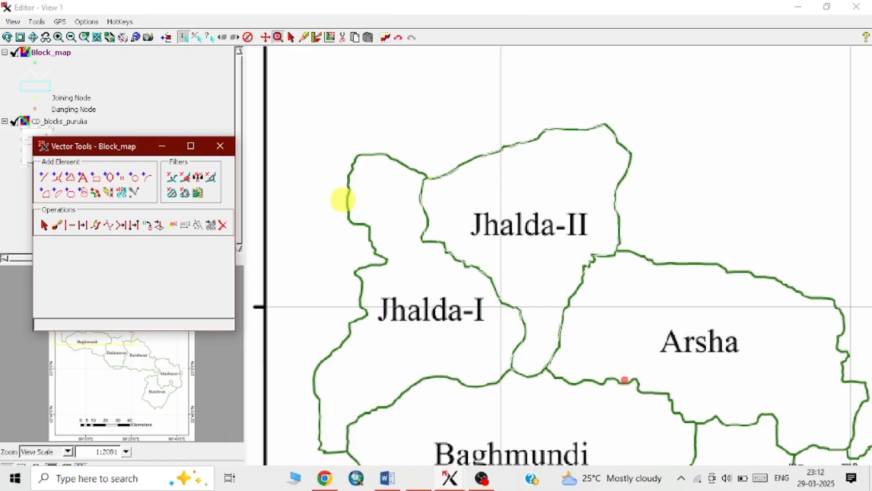
pyautogui.click(45, 177)
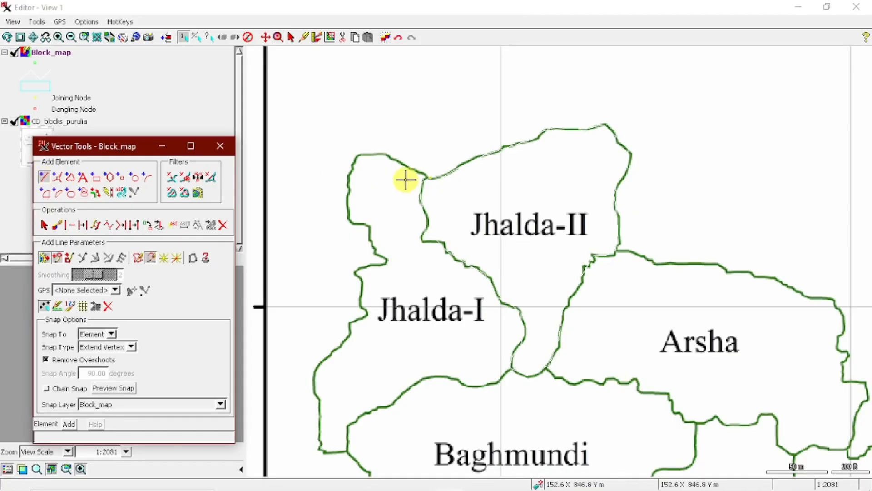
pyautogui.click(433, 191)
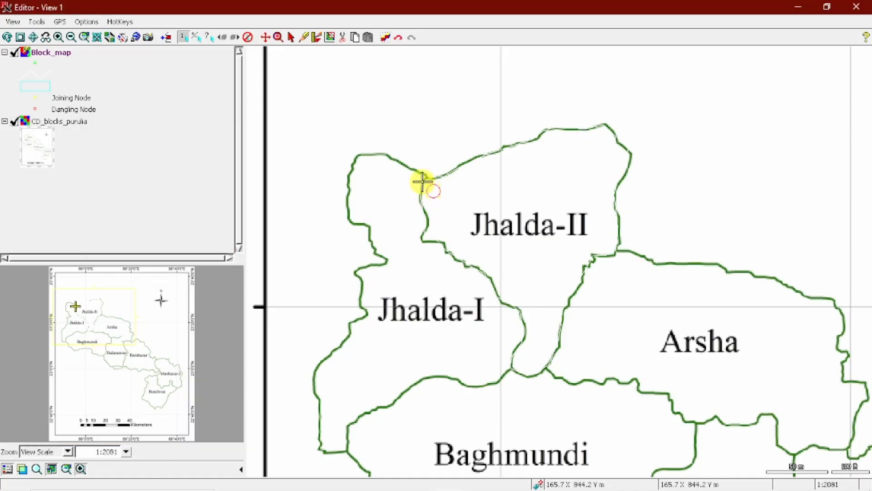
# Continue the line westward along Jhalda-I's northern boundary and down the upper part of its western side.
pyautogui.click(424, 173)
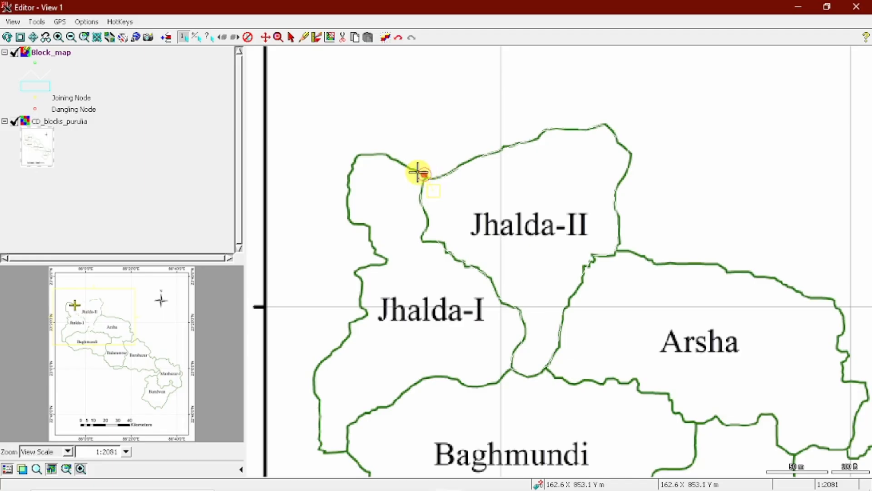
pyautogui.click(410, 169)
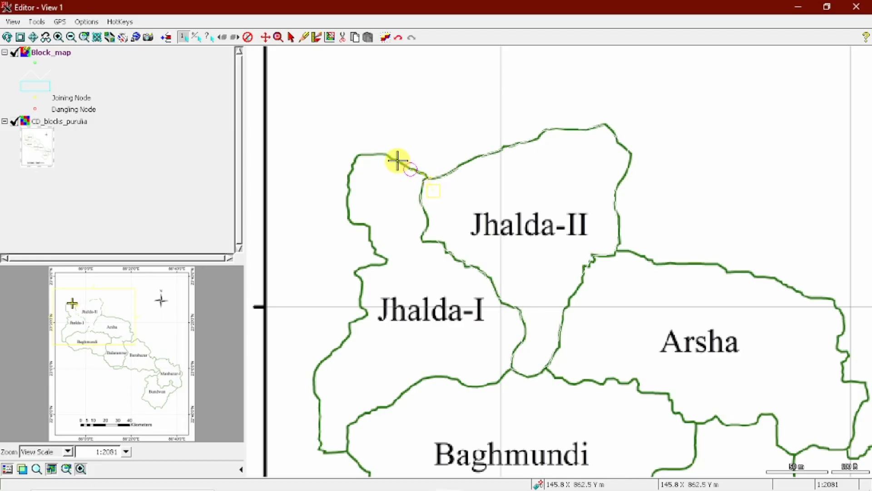
pyautogui.click(398, 160)
pyautogui.click(387, 155)
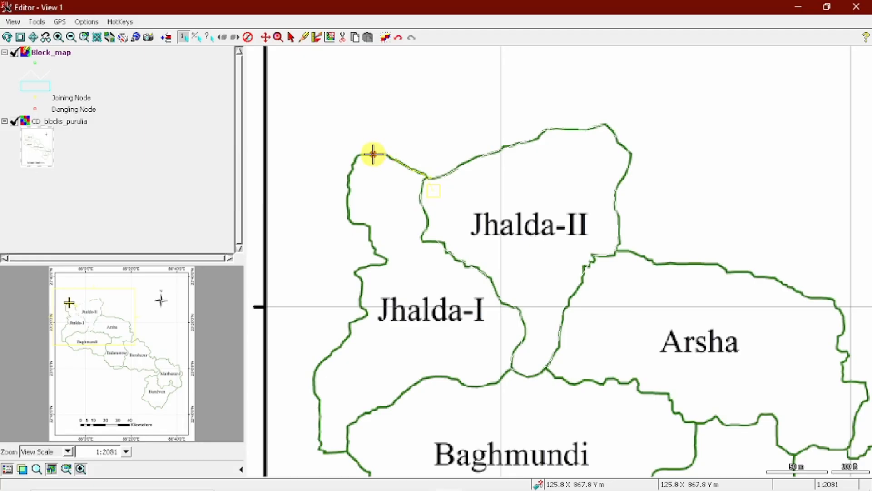
pyautogui.click(361, 152)
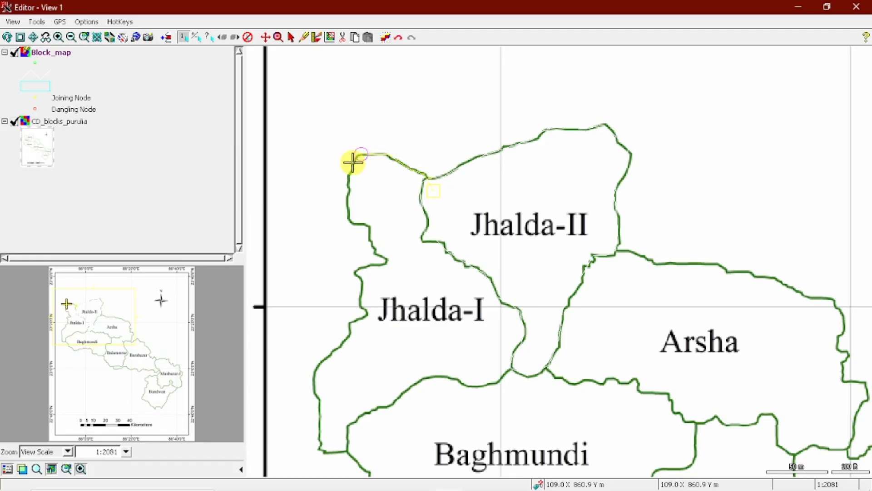
pyautogui.click(349, 182)
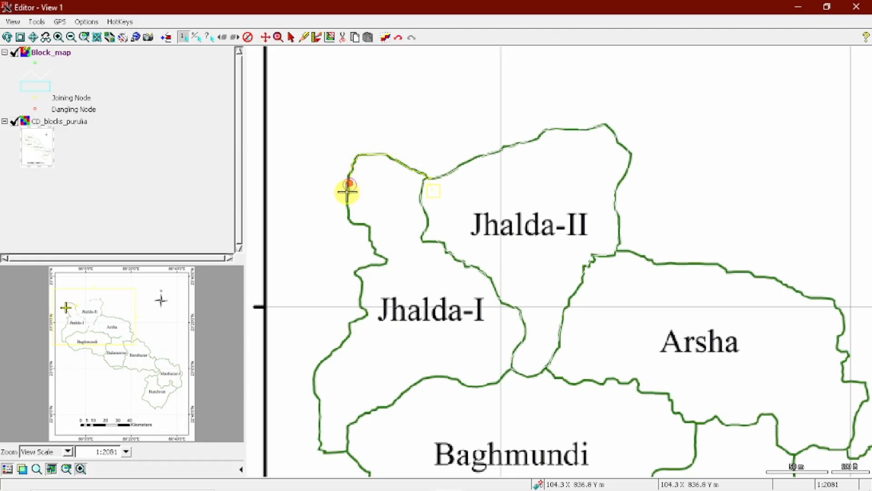
pyautogui.click(354, 222)
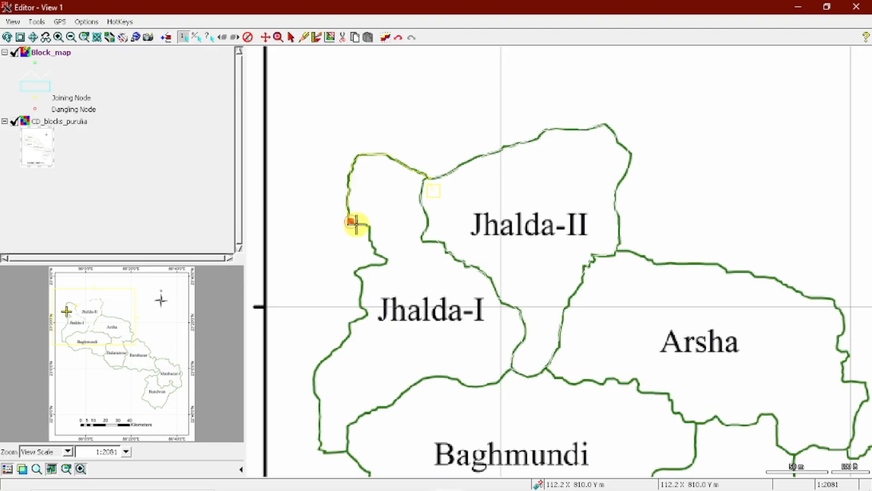
# Trace the rest of Jhalda-I's outline along Baghmundi, overshoot the junction slightly into Jhalda-II, and add the line to Block_map.
pyautogui.click(417, 378)
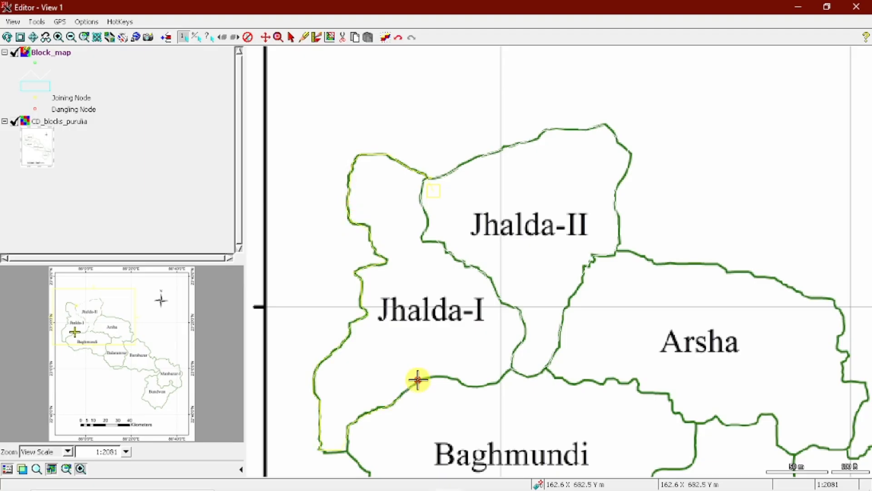
pyautogui.click(464, 383)
pyautogui.click(500, 382)
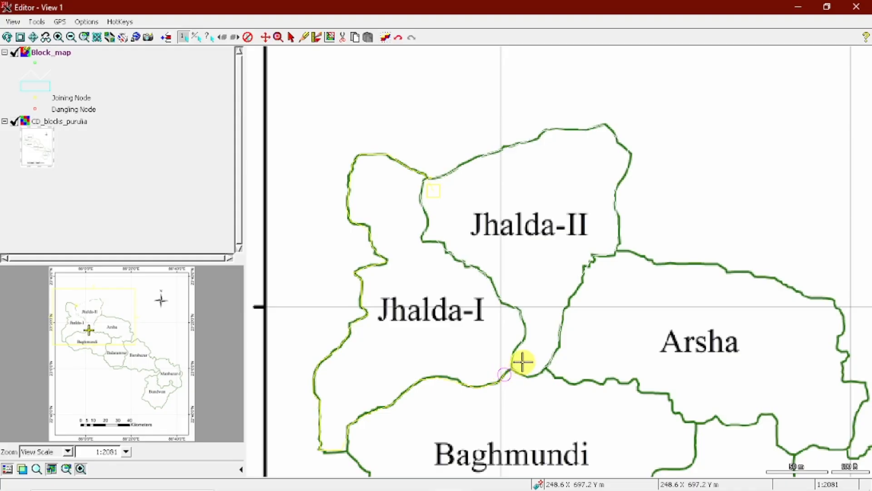
pyautogui.moveTo(522, 362)
pyautogui.mouseDown()
pyautogui.moveTo(514, 370)
pyautogui.moveTo(524, 362)
pyautogui.mouseUp()
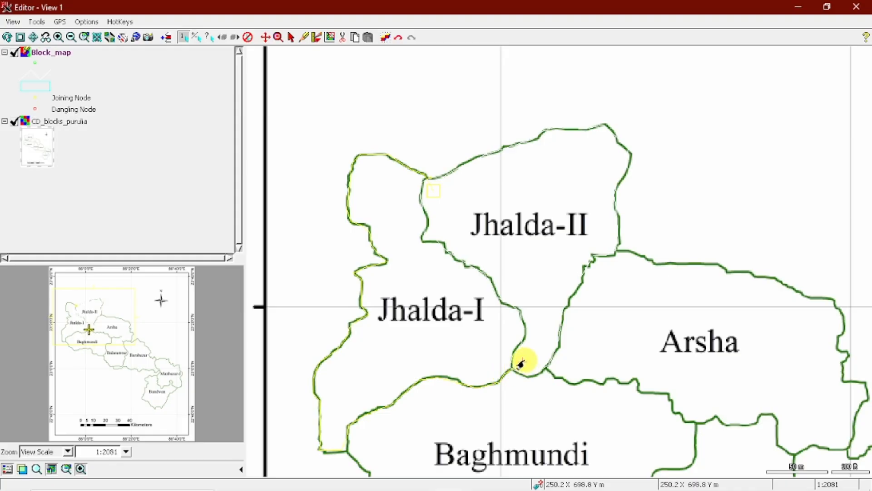
pyautogui.click(133, 188)
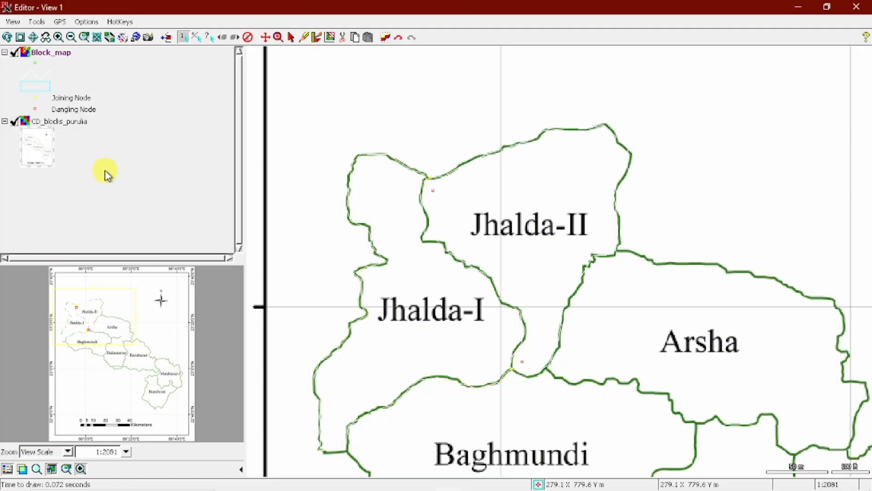
# Hide the CD_blocks_purulia layer and remove Block_map's overshoots by applying the Dangling Lines filter to all lines, with a 200-meter dangle length.
pyautogui.click(15, 122)
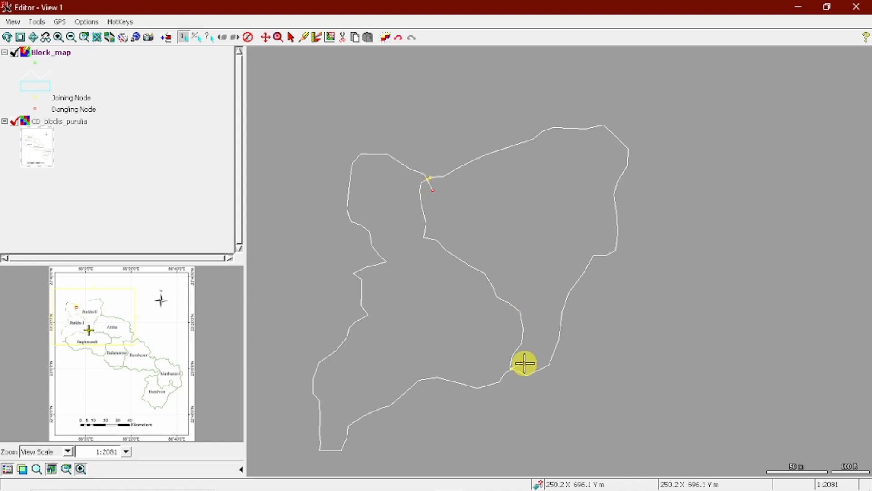
pyautogui.moveTo(435, 479)
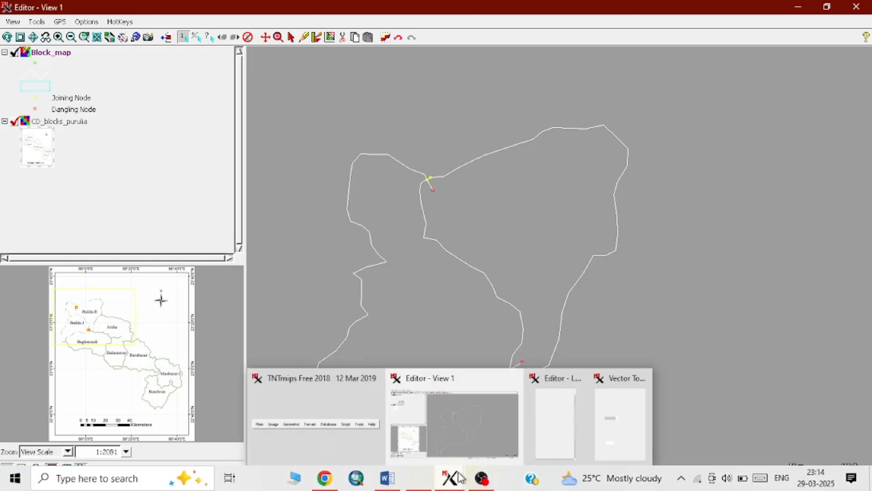
pyautogui.click(615, 413)
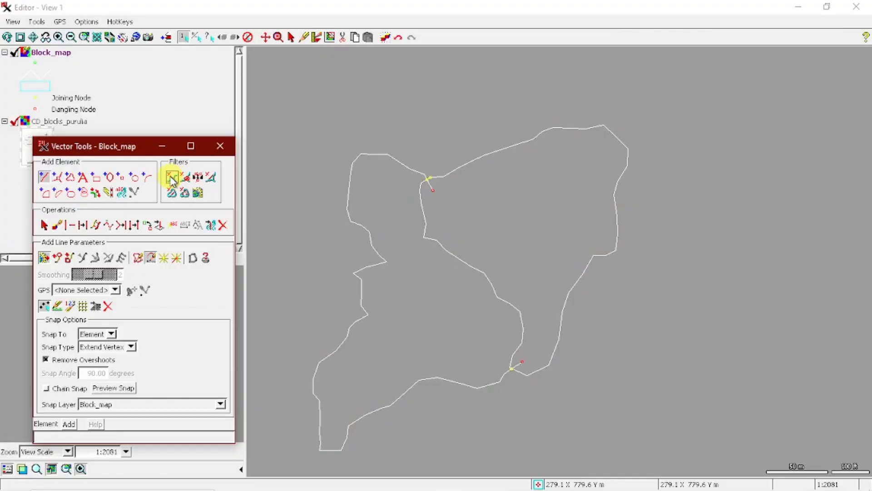
pyautogui.click(172, 180)
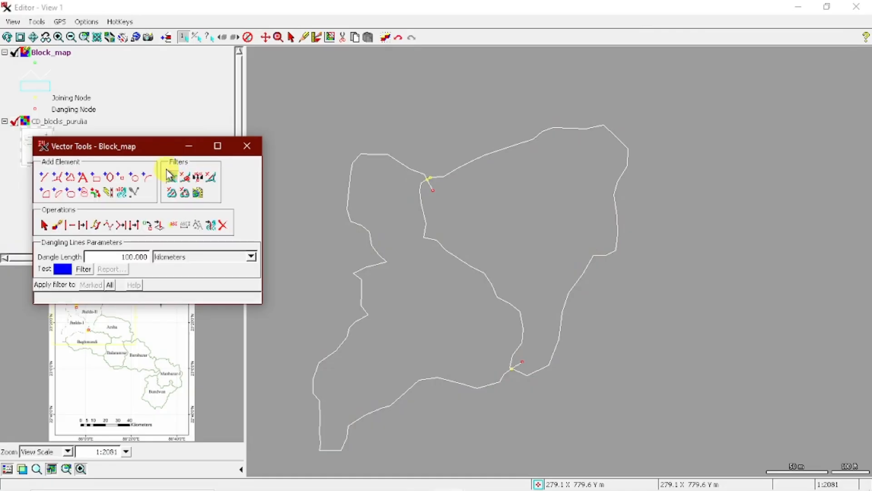
pyautogui.moveTo(152, 144); pyautogui.dragTo(175, 74)
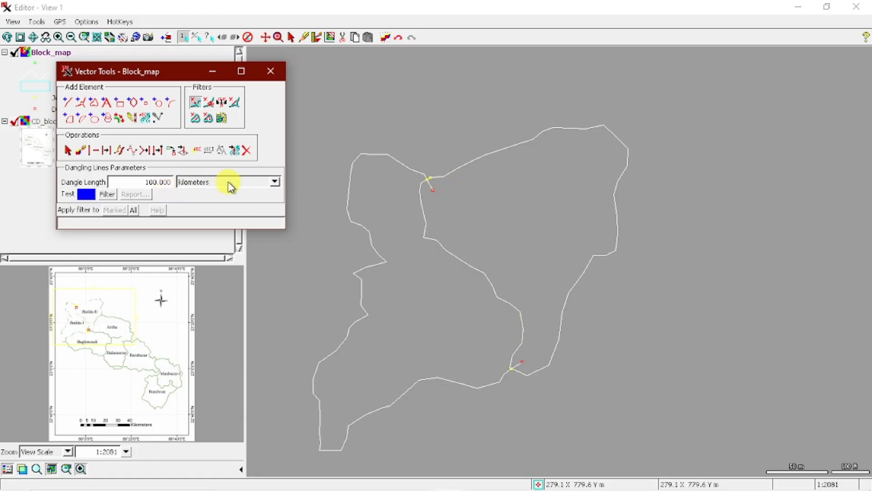
pyautogui.click(275, 183)
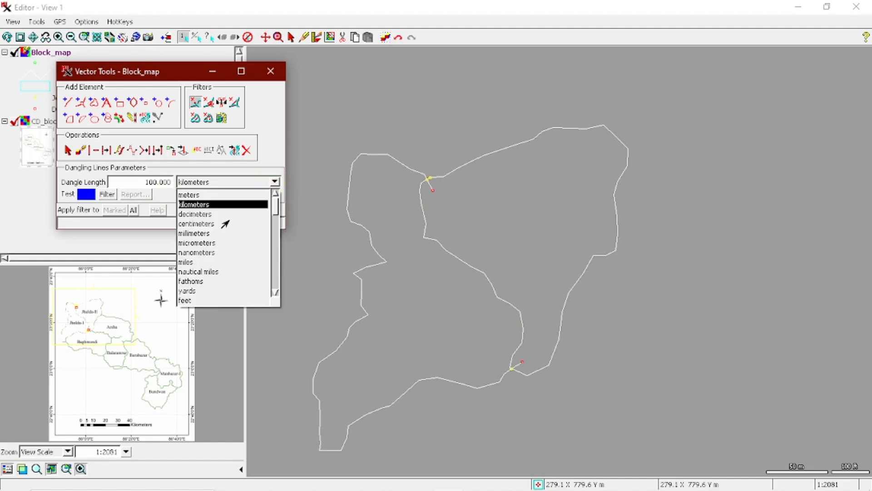
pyautogui.click(189, 195)
pyautogui.moveTo(133, 181); pyautogui.dragTo(174, 191)
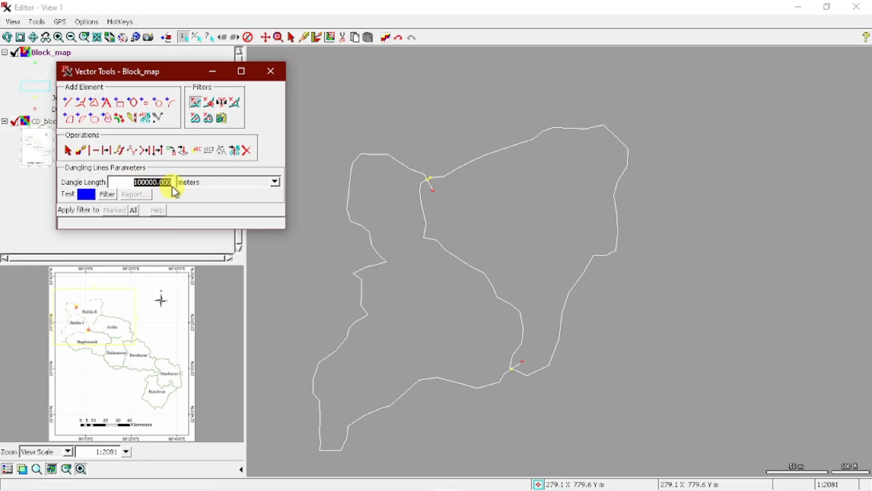
pyautogui.write('2')
pyautogui.click(134, 210)
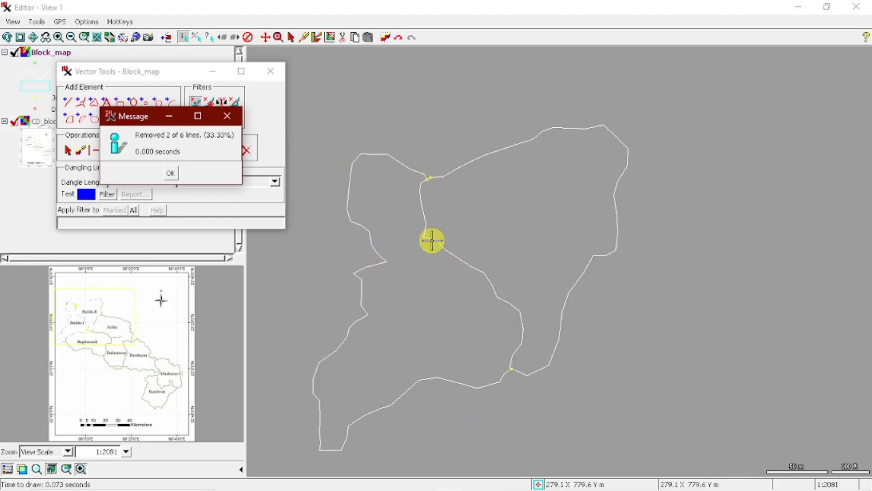
pyautogui.click(170, 172)
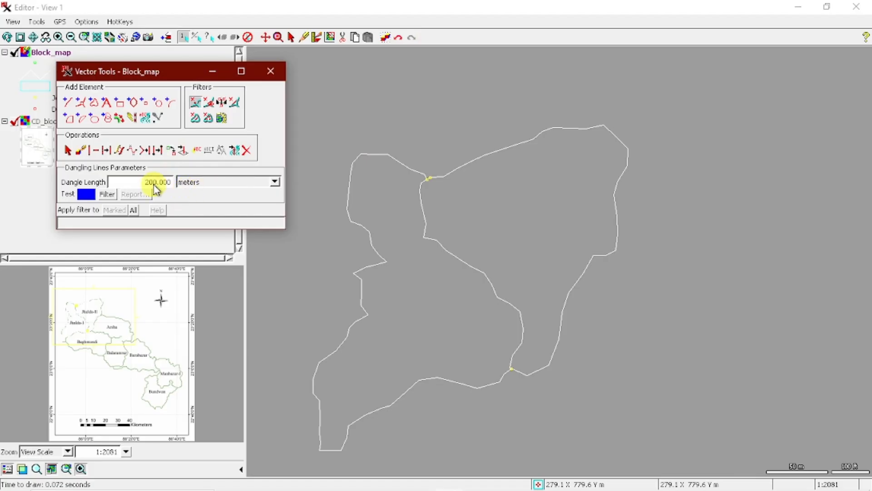
# Show the CD_blocks_purulia layer and start a Block_map line with Add Line just inside Jhalda-II, beside Arsha's northwestern junction.
pyautogui.click(115, 154)
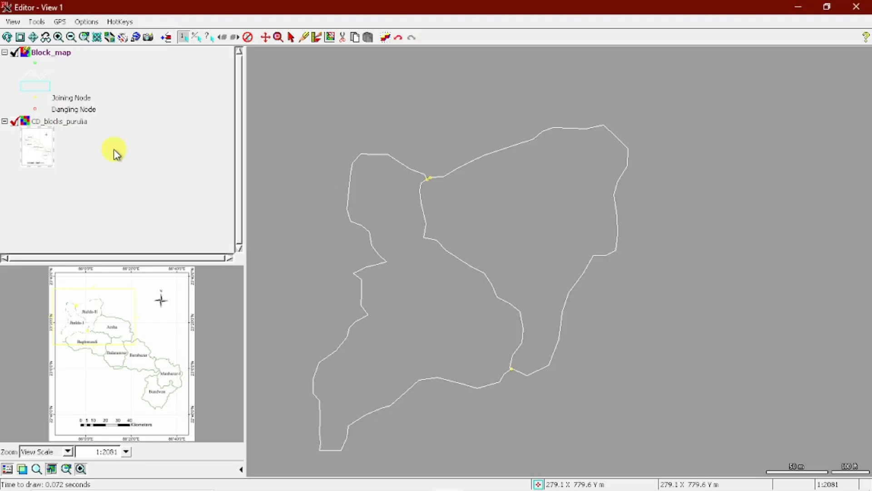
pyautogui.click(14, 122)
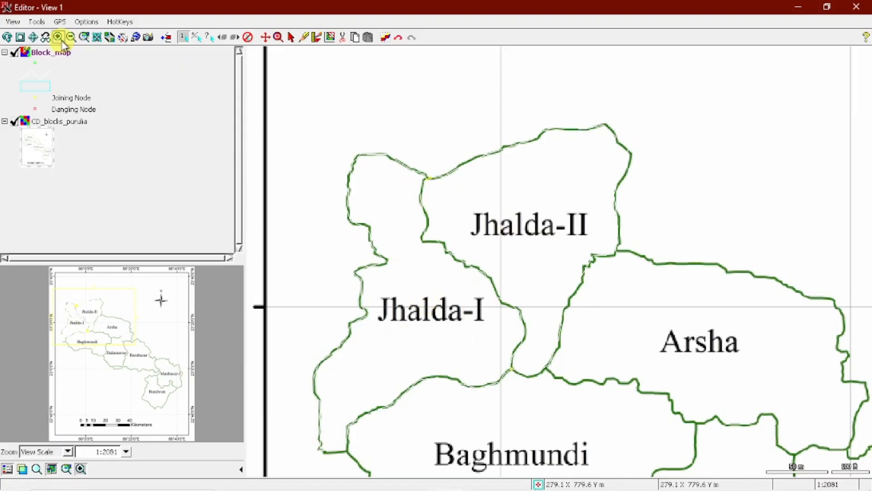
pyautogui.click(36, 38)
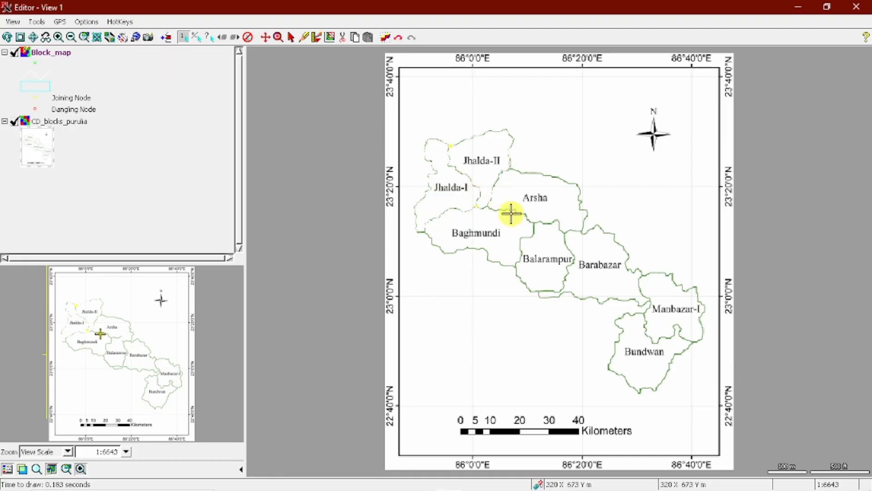
pyautogui.click(278, 38)
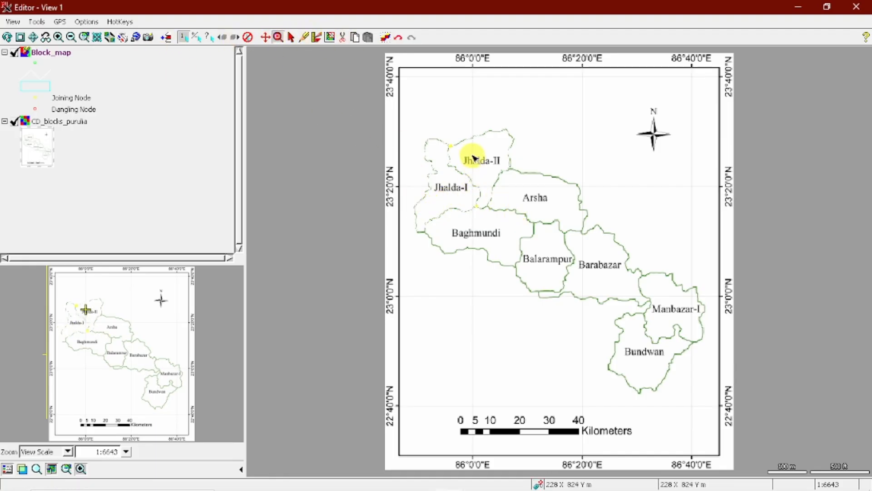
pyautogui.moveTo(464, 161); pyautogui.dragTo(593, 221)
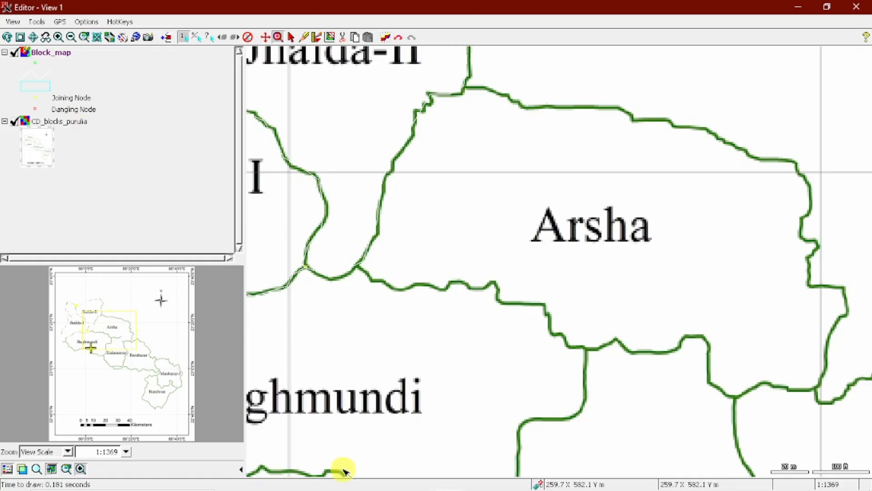
pyautogui.moveTo(395, 479)
pyautogui.moveTo(447, 482)
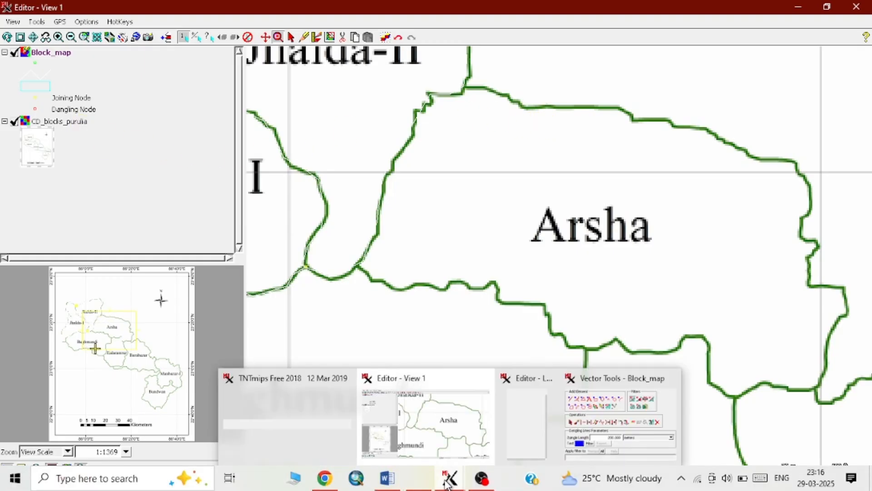
pyautogui.click(629, 413)
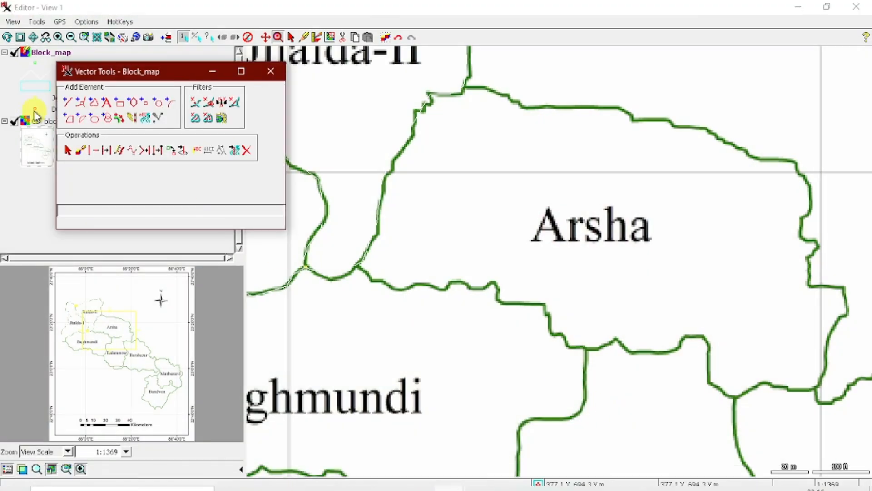
pyautogui.click(67, 102)
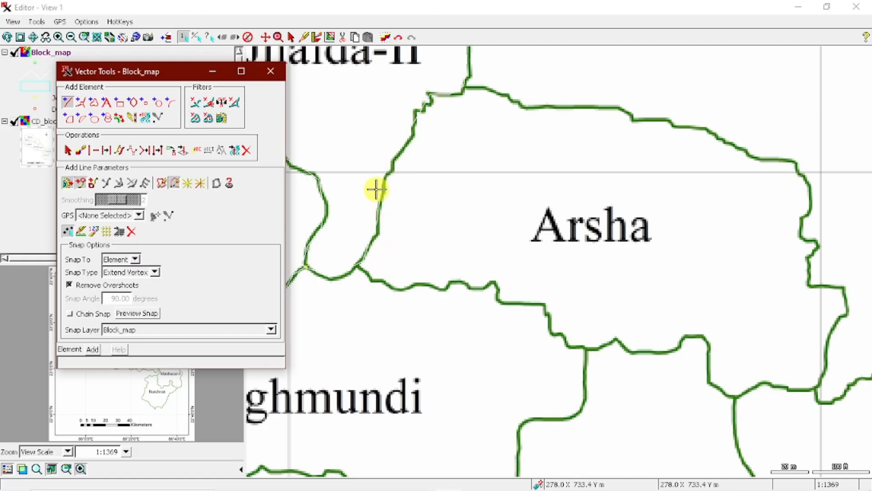
pyautogui.click(443, 73)
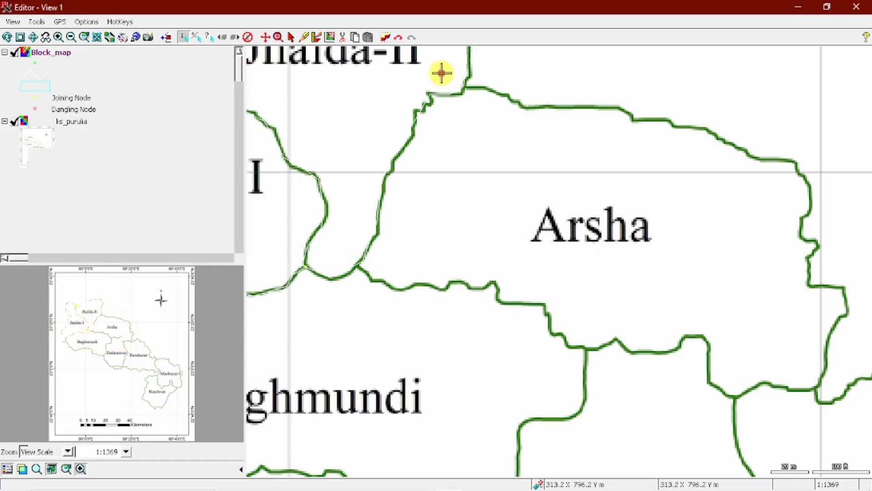
# Continue the line through the Jhalda-II junction and eastward along Arsha's northern boundary.
pyautogui.click(466, 86)
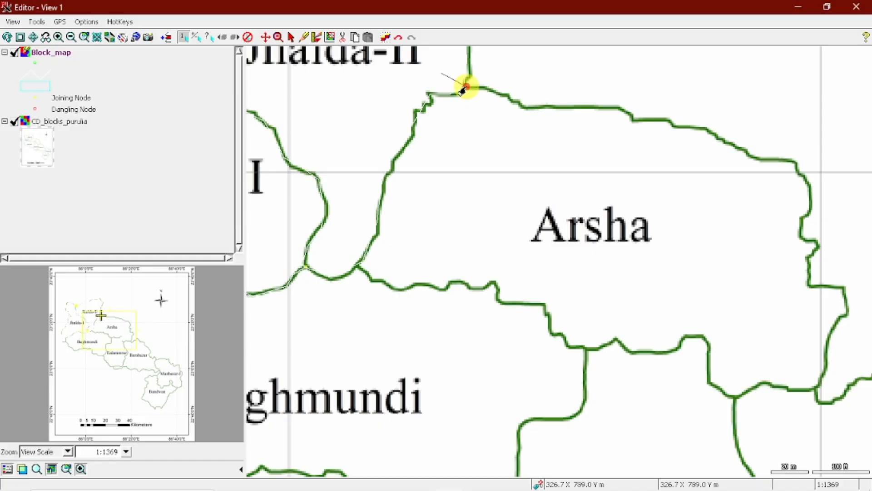
pyautogui.click(478, 87)
pyautogui.click(504, 98)
pyautogui.click(522, 107)
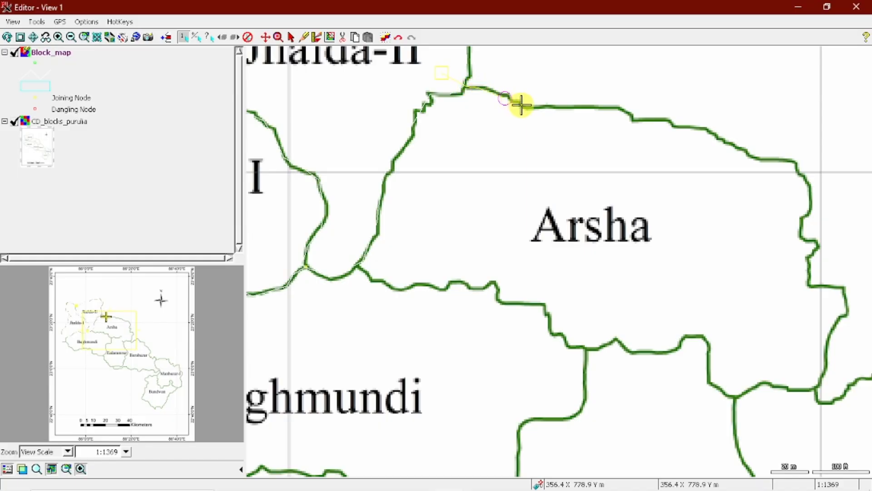
pyautogui.click(581, 107)
pyautogui.click(608, 107)
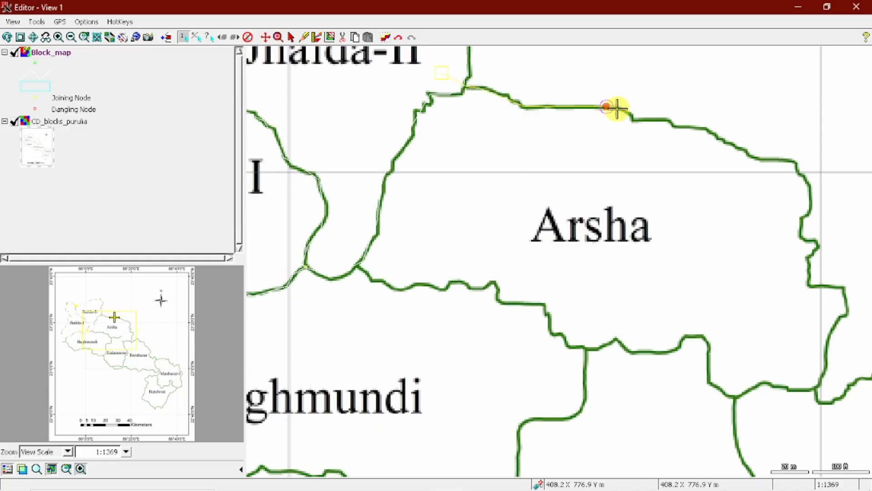
pyautogui.click(622, 110)
pyautogui.click(633, 118)
pyautogui.click(655, 120)
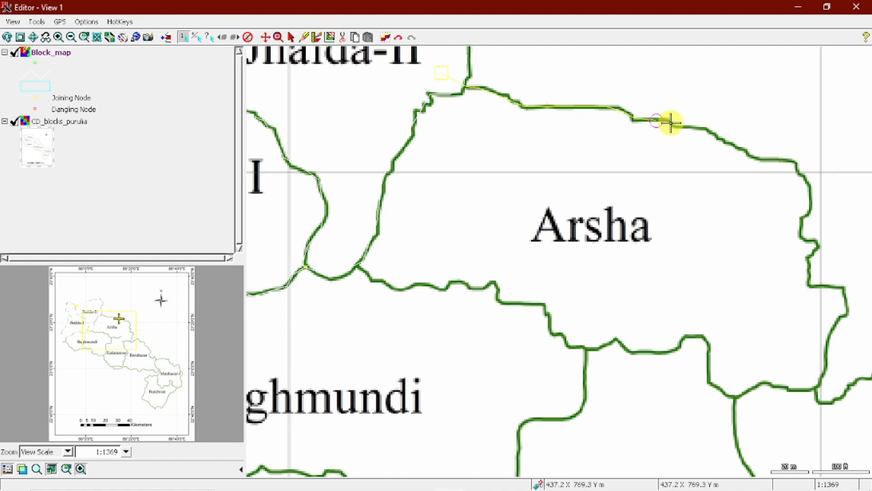
pyautogui.click(671, 123)
pyautogui.click(698, 130)
pyautogui.click(725, 141)
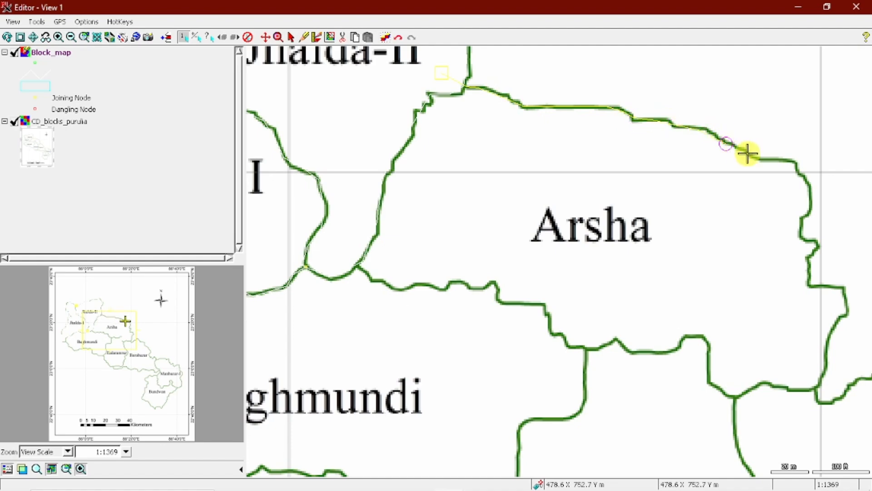
pyautogui.click(748, 153)
pyautogui.click(777, 162)
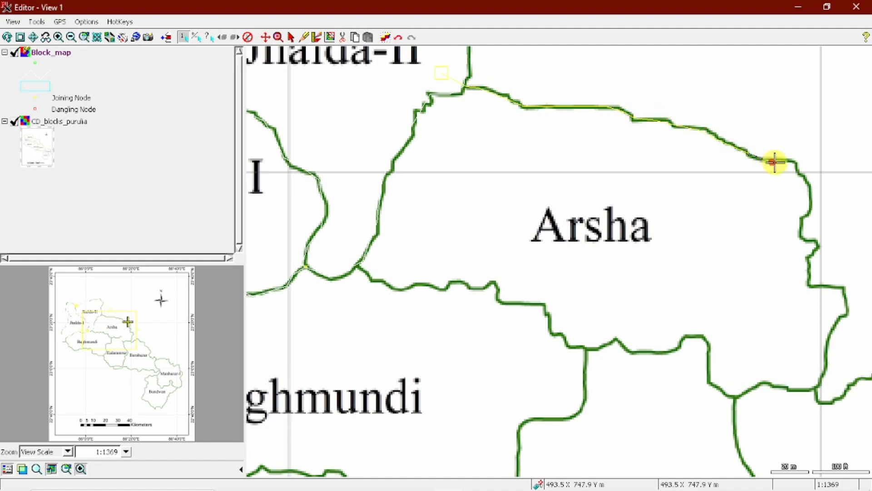
# Trace the rest of Arsha's eastern and southern outline, overshoot the southwestern junction slightly into Jhalda-II, and add the line to Block_map.
pyautogui.click(449, 288)
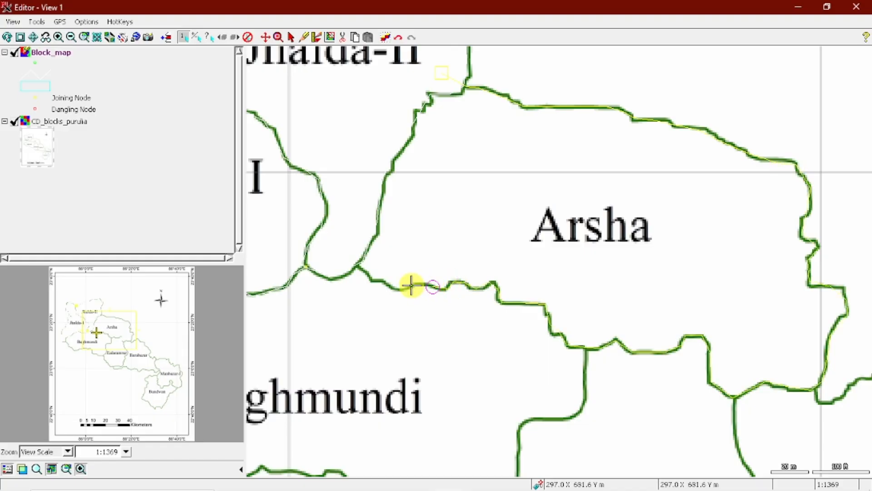
pyautogui.click(390, 288)
pyautogui.click(368, 279)
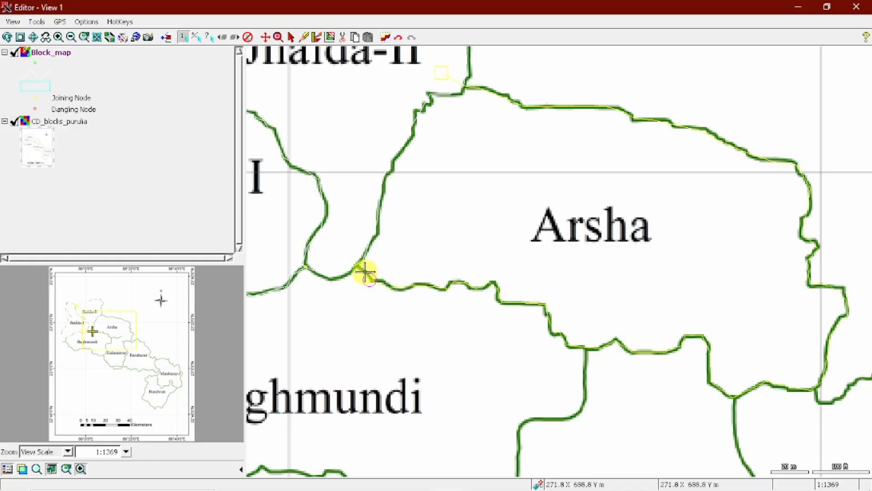
pyautogui.click(364, 272)
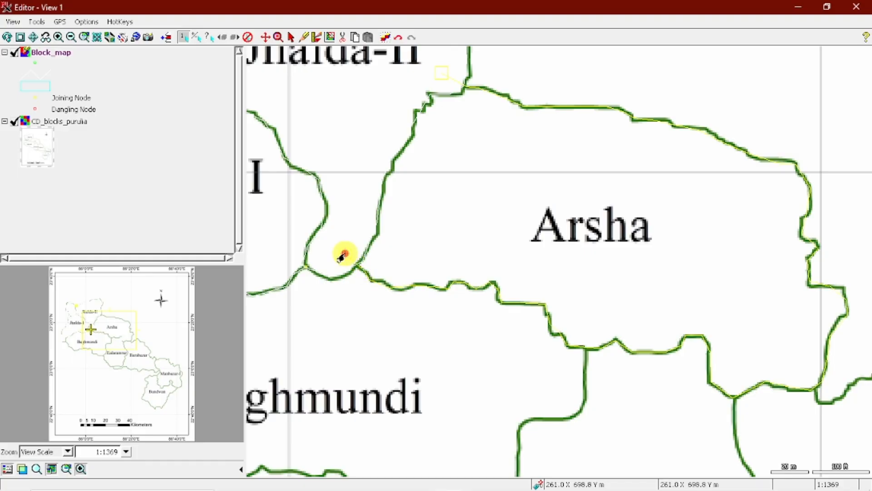
pyautogui.rightClick(343, 254)
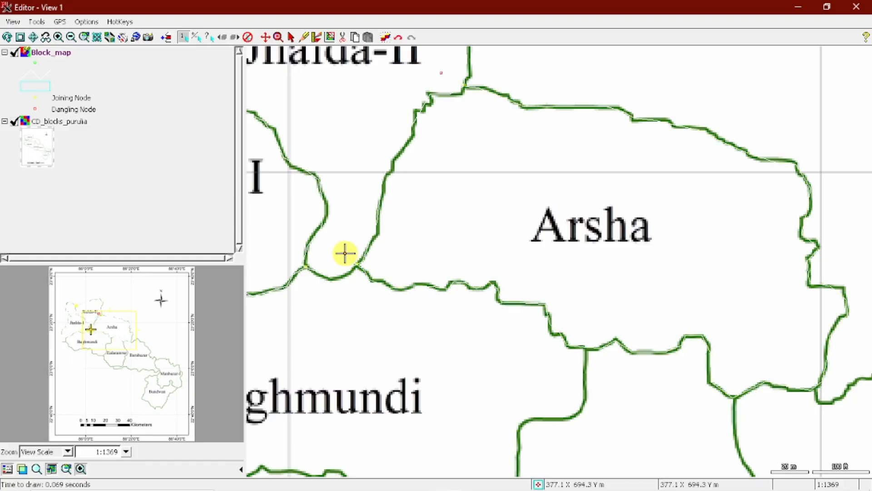
# Hide the CD_blocks_purulia layer and apply the Dangling Lines filter to all Block_map lines with a 10-meter dangle length.
pyautogui.click(14, 121)
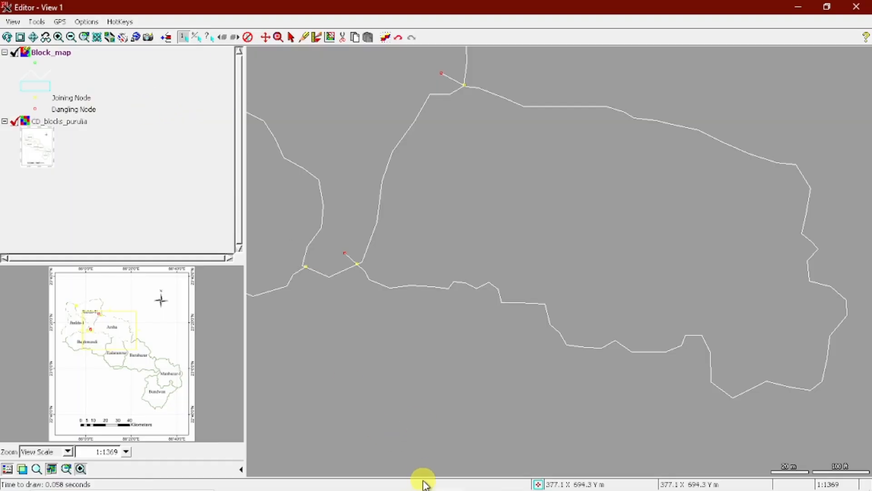
pyautogui.moveTo(411, 481)
pyautogui.moveTo(452, 480)
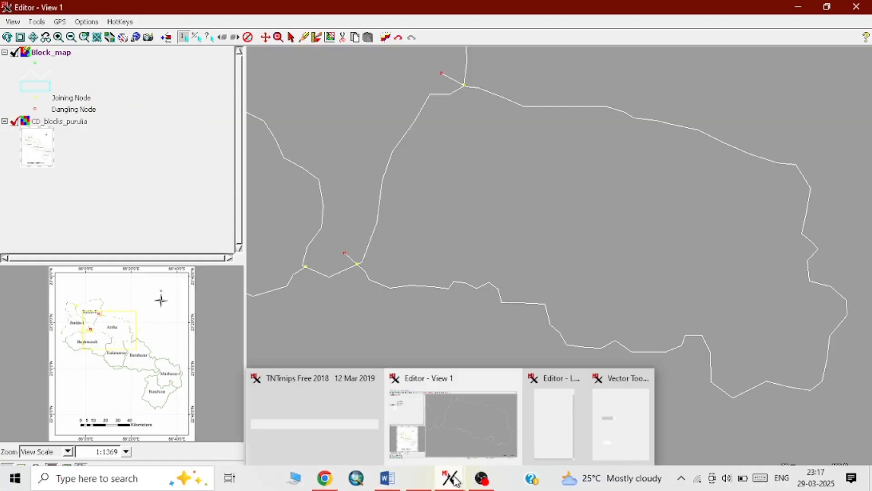
pyautogui.click(620, 380)
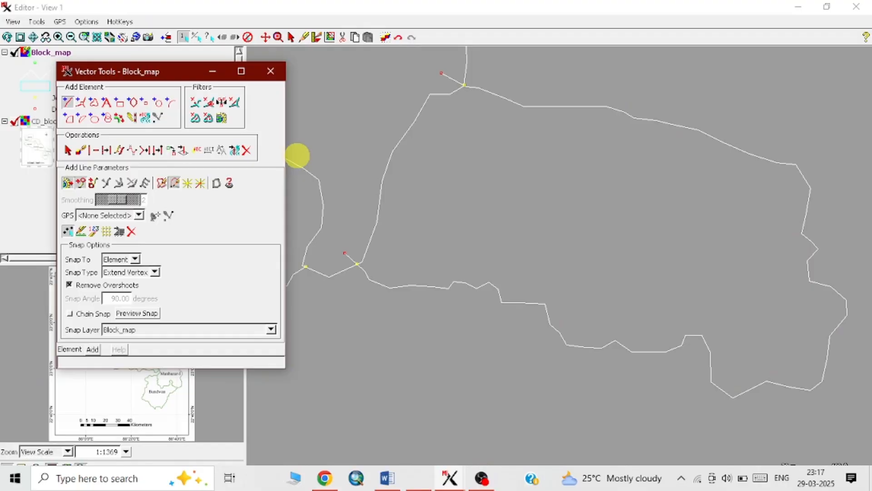
pyautogui.click(196, 104)
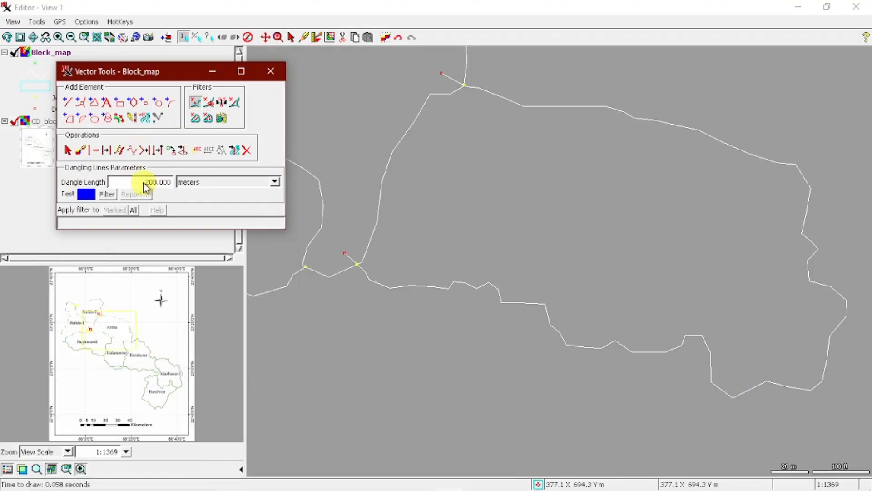
pyautogui.moveTo(144, 187); pyautogui.dragTo(187, 192)
pyautogui.click(133, 210)
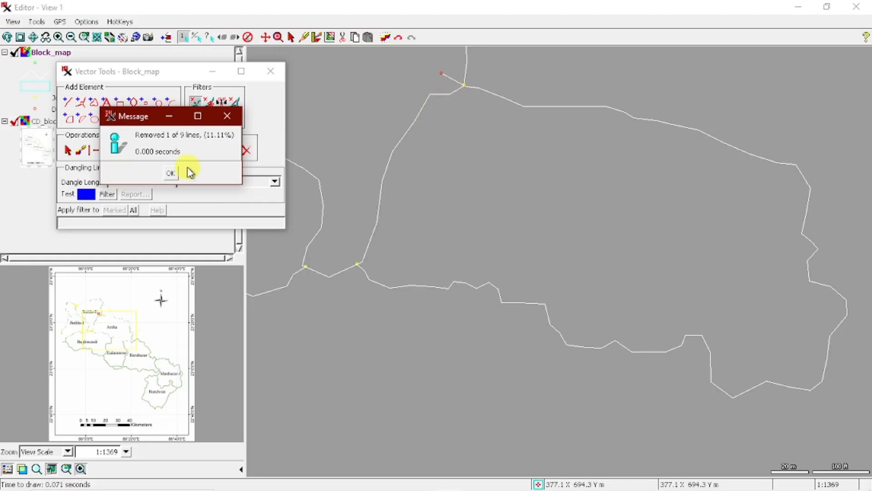
pyautogui.click(171, 174)
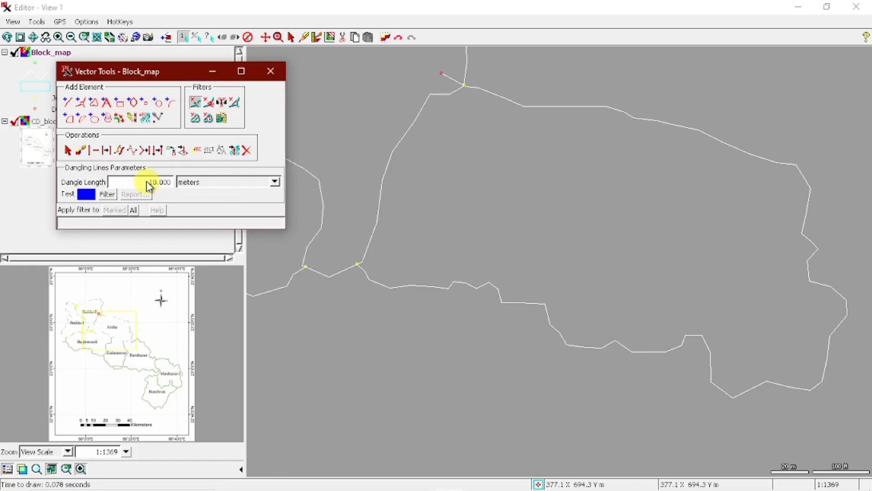
# Remove the remaining overshoot by filtering all lines with a 20-meter dangle length, and show the CD_blocks_purulia layer over the full map extent.
pyautogui.moveTo(147, 182); pyautogui.dragTo(156, 183)
pyautogui.write('20')
pyautogui.click(133, 210)
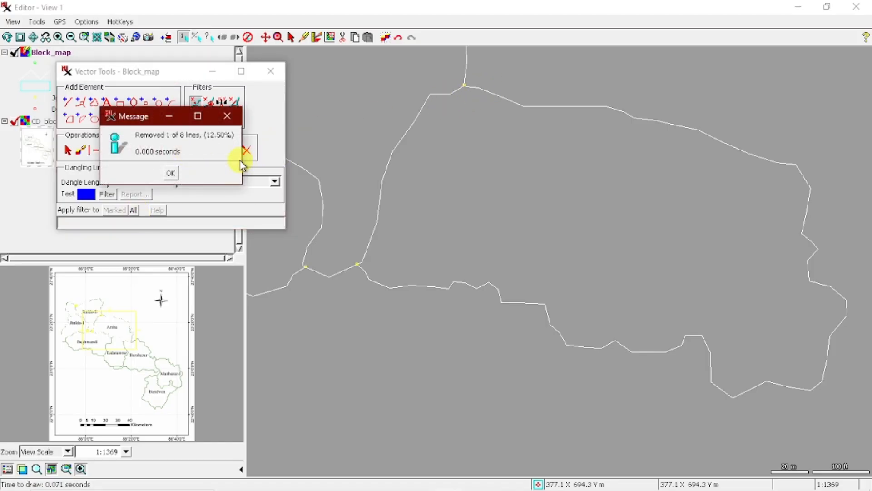
pyautogui.click(171, 173)
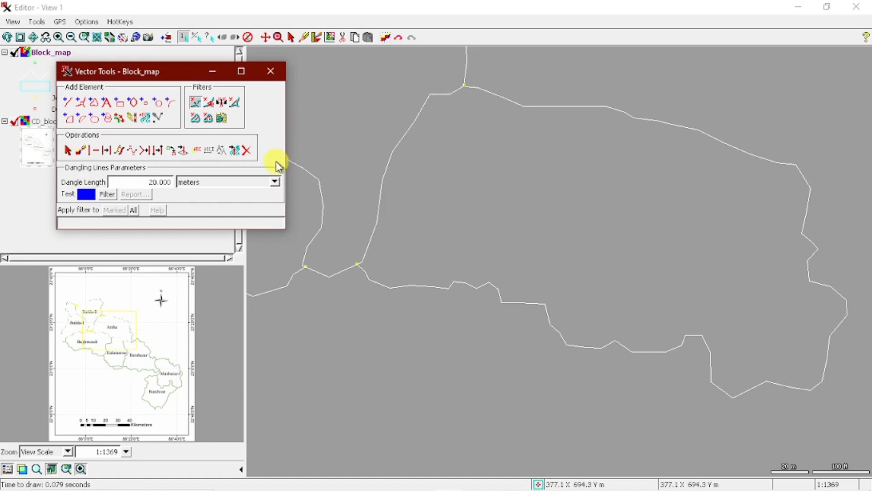
pyautogui.click(213, 73)
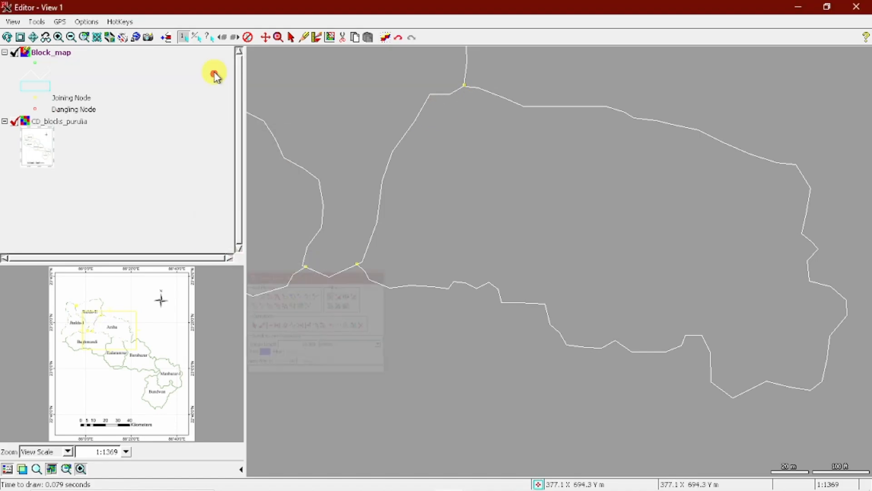
pyautogui.click(39, 39)
pyautogui.click(15, 121)
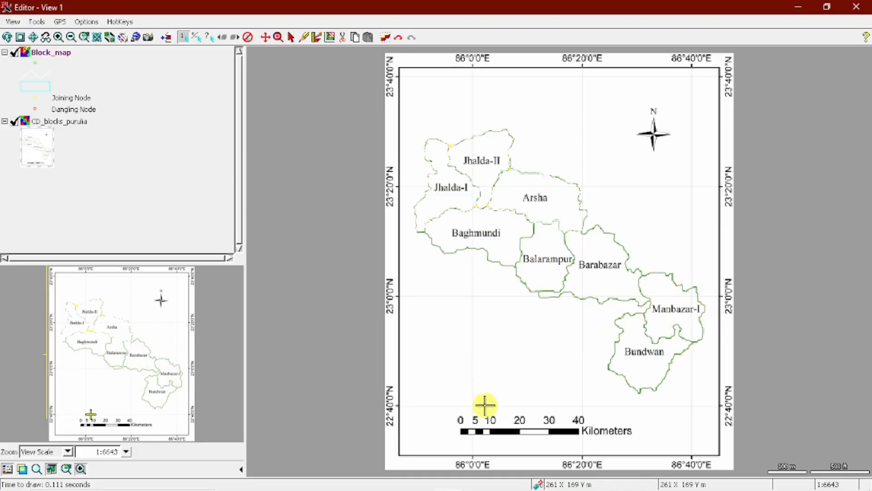
# Save the Block_map vector object into a new project file named Digitized_map in the Desktop's Exam folder.
pyautogui.moveTo(450, 477)
pyautogui.click(529, 381)
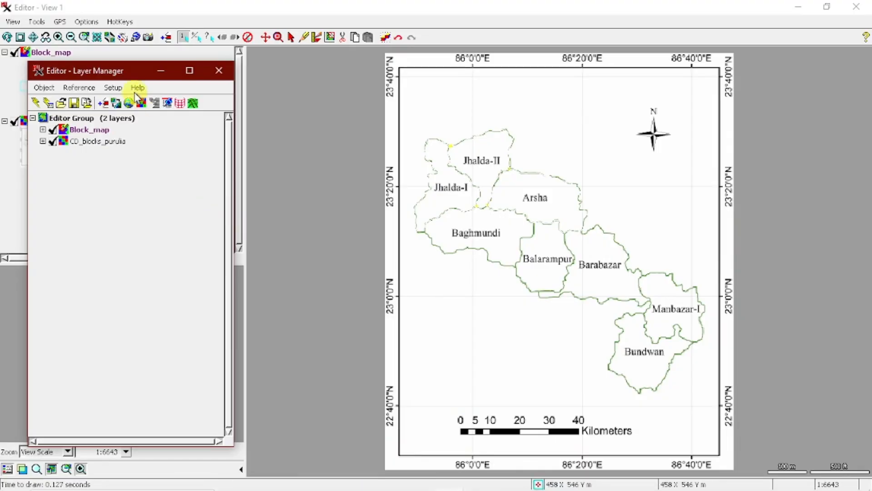
pyautogui.moveTo(116, 78); pyautogui.dragTo(118, 68)
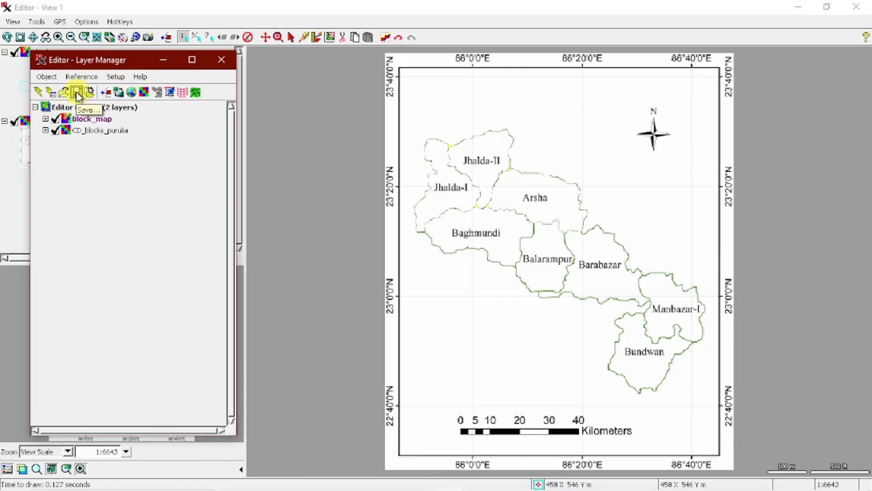
pyautogui.click(78, 93)
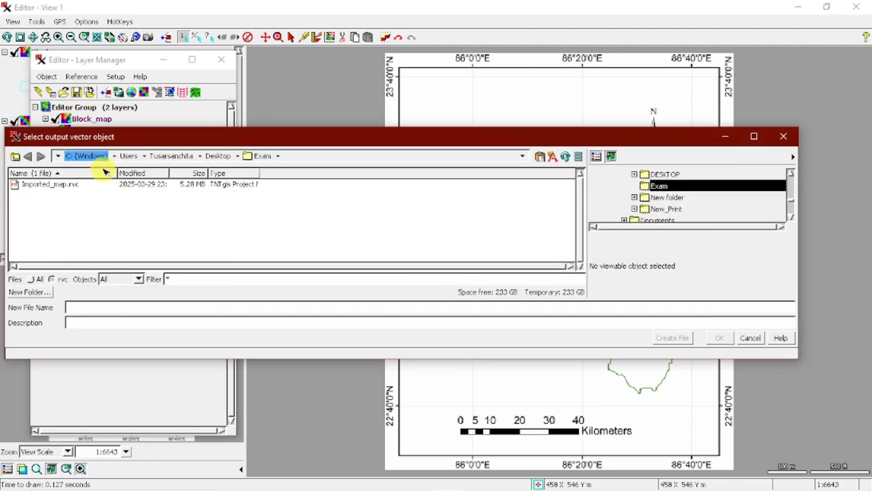
pyautogui.click(57, 156)
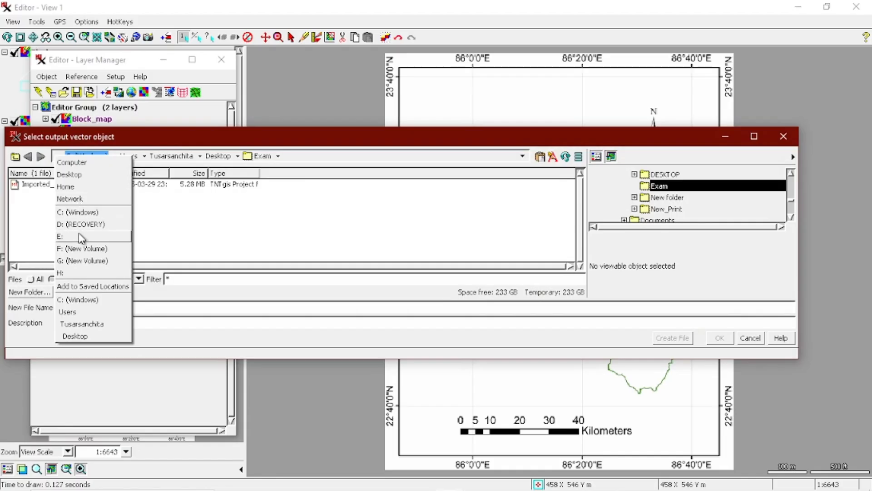
pyautogui.click(77, 179)
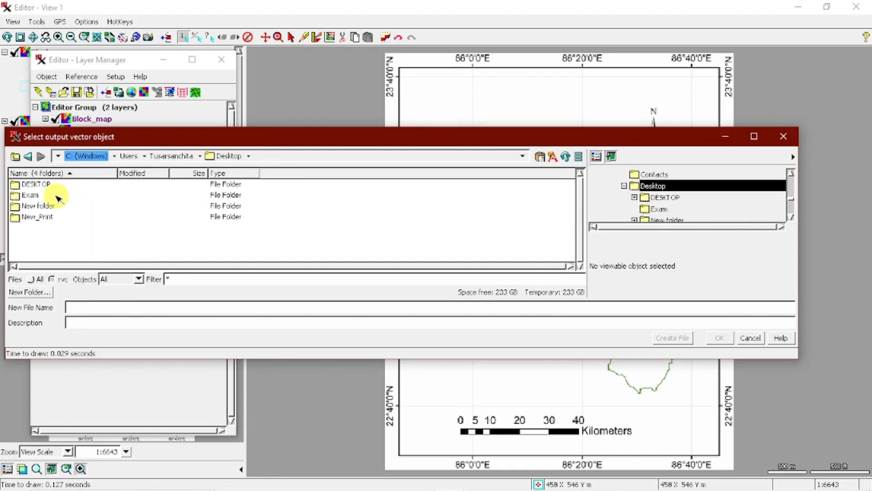
pyautogui.doubleClick(31, 196)
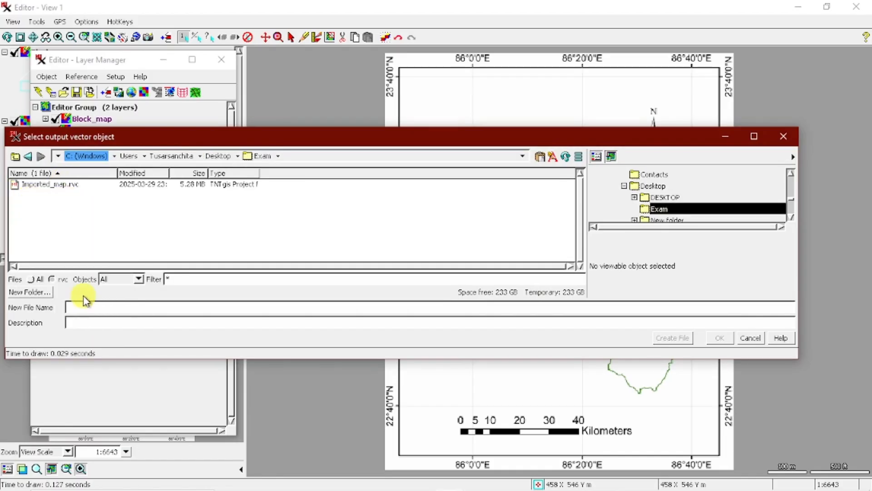
pyautogui.click(113, 310)
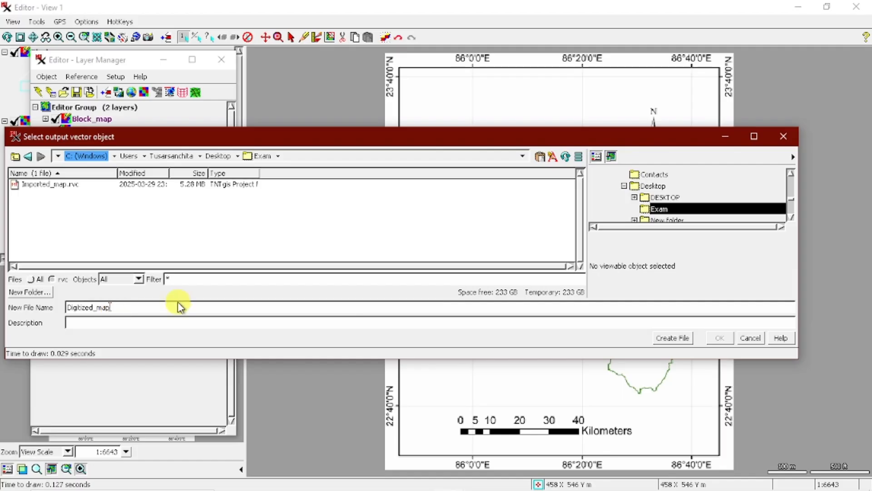
pyautogui.click(676, 340)
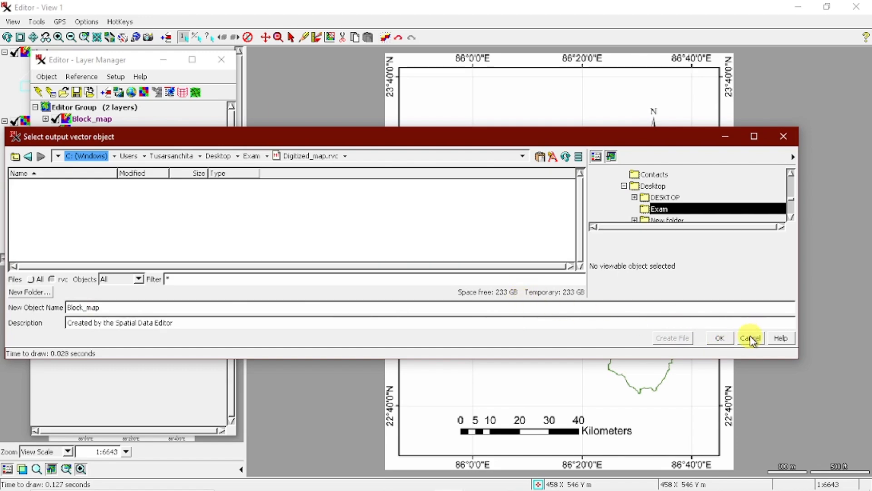
pyautogui.click(717, 337)
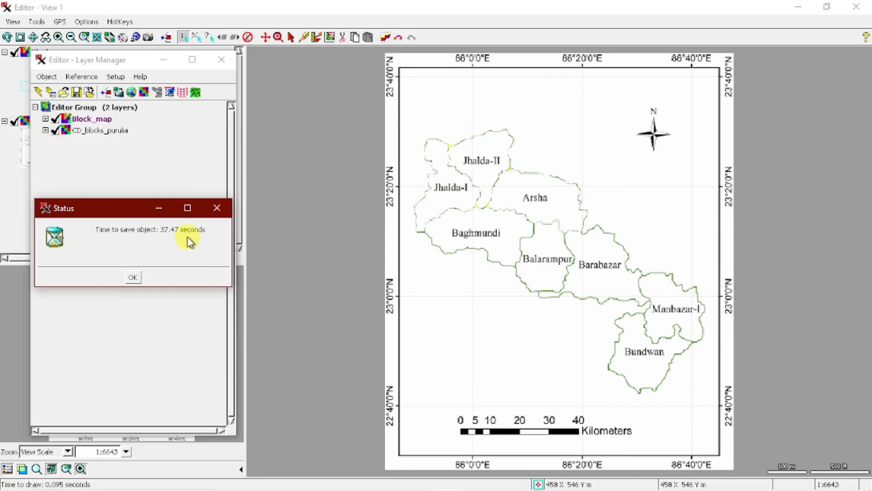
pyautogui.click(132, 278)
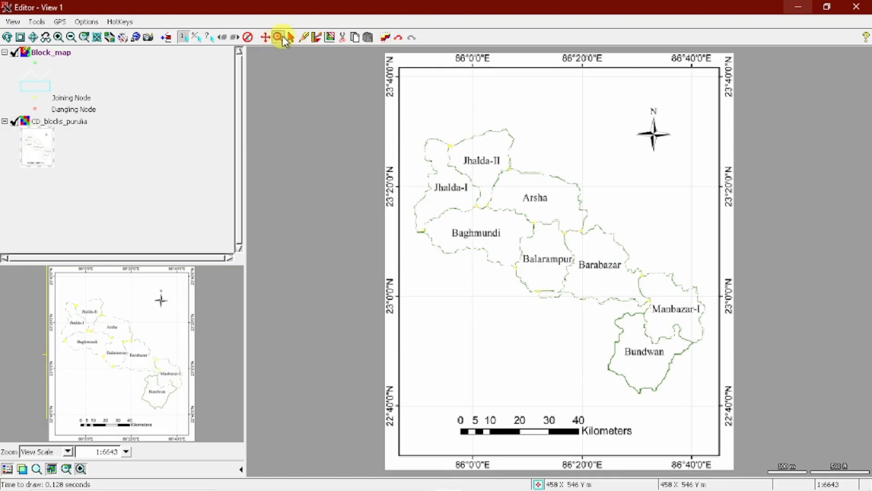
# Trace Bundwan's outer boundary as a line between its eastern and northern junctions with Manbazar-I, overshooting both ends, and add it to Block_map.
pyautogui.click(282, 38)
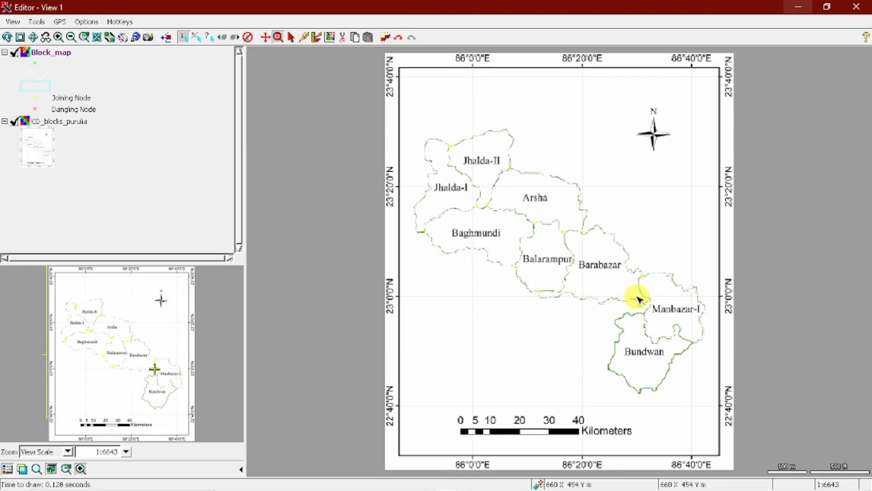
pyautogui.moveTo(596, 298); pyautogui.dragTo(730, 480)
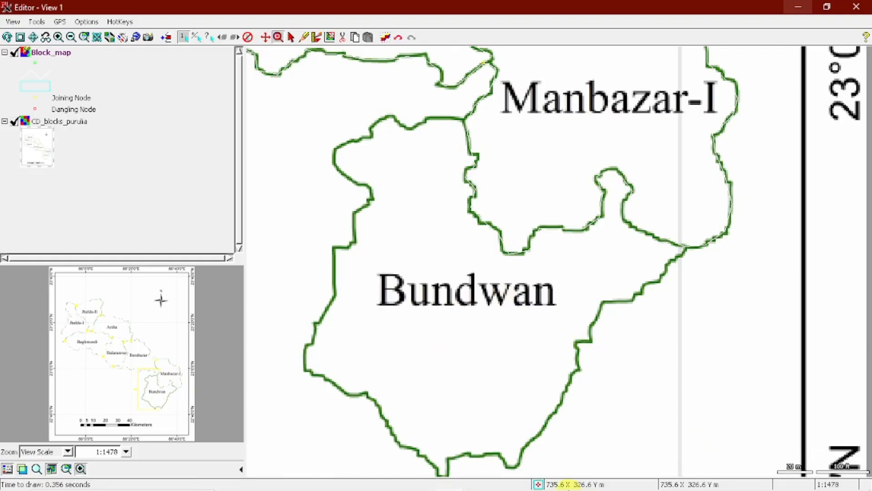
pyautogui.moveTo(449, 478)
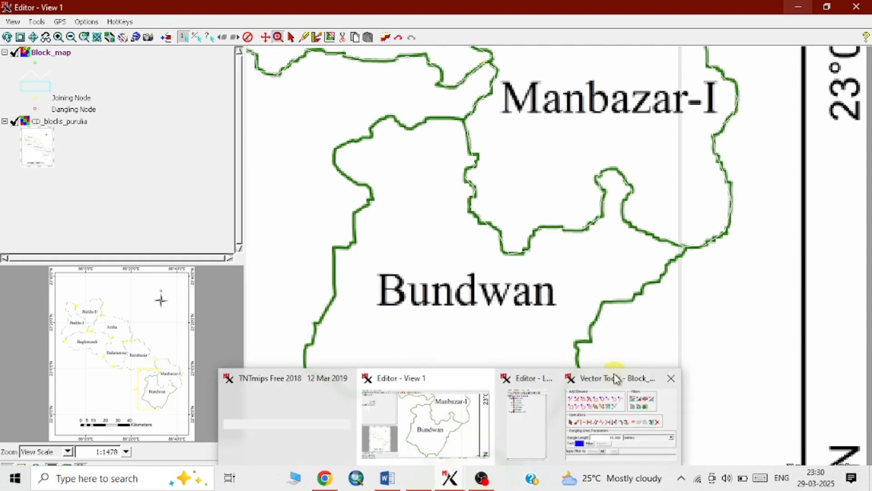
pyautogui.click(617, 377)
pyautogui.click(8, 92)
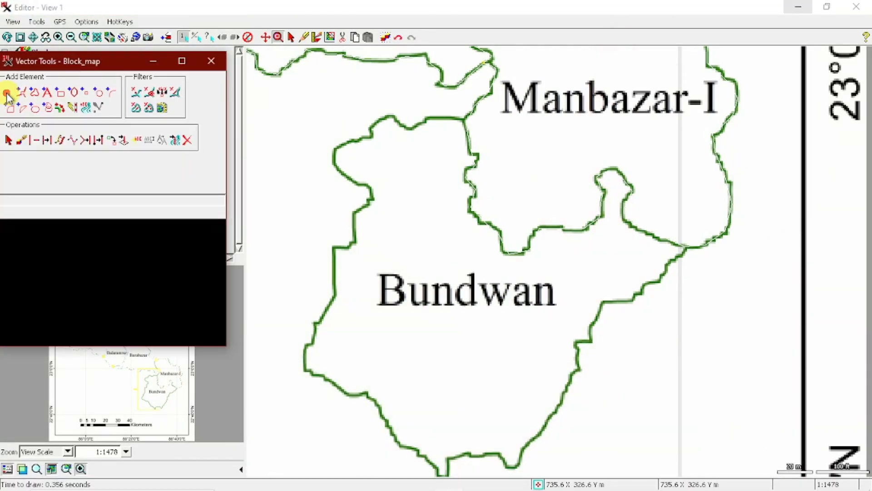
pyautogui.click(687, 233)
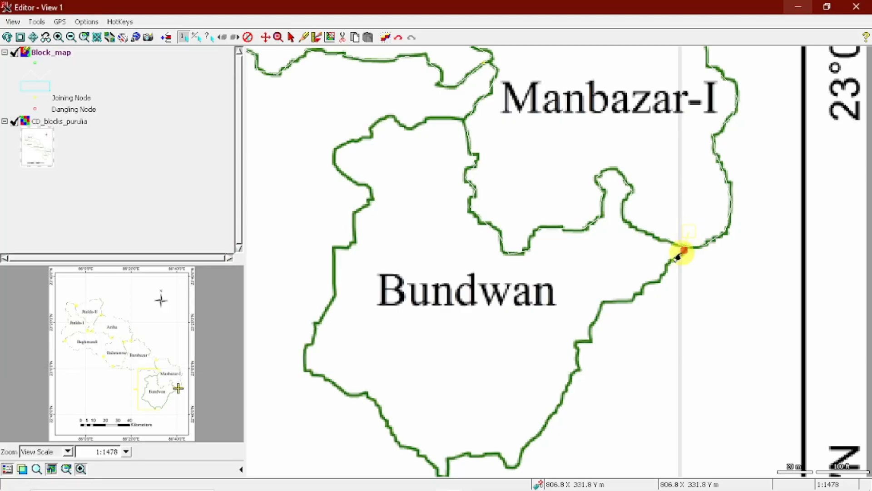
pyautogui.click(642, 282)
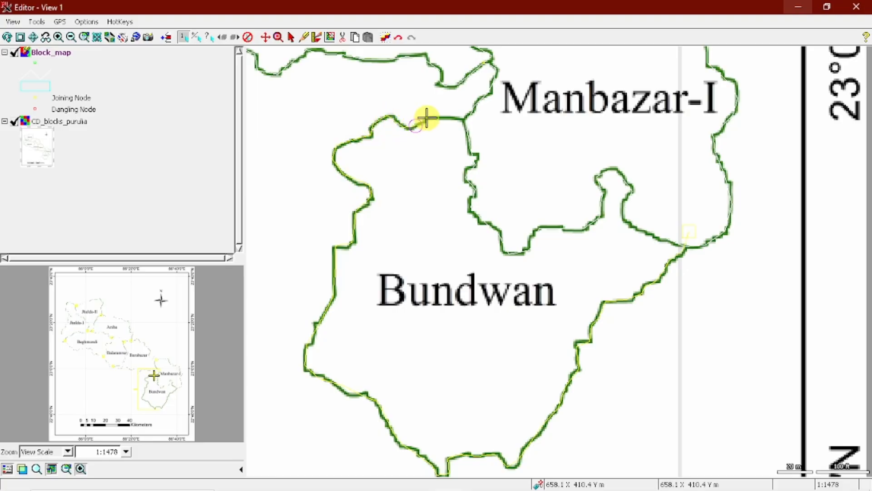
pyautogui.click(450, 118)
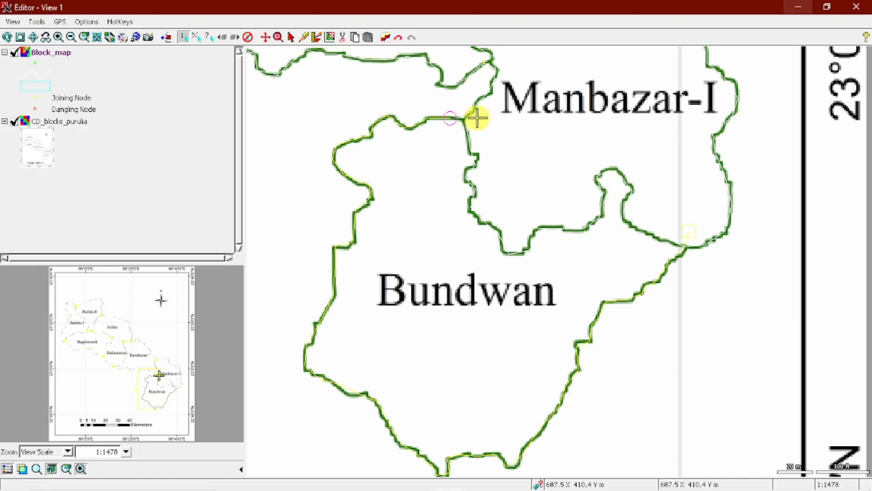
pyautogui.rightClick(483, 119)
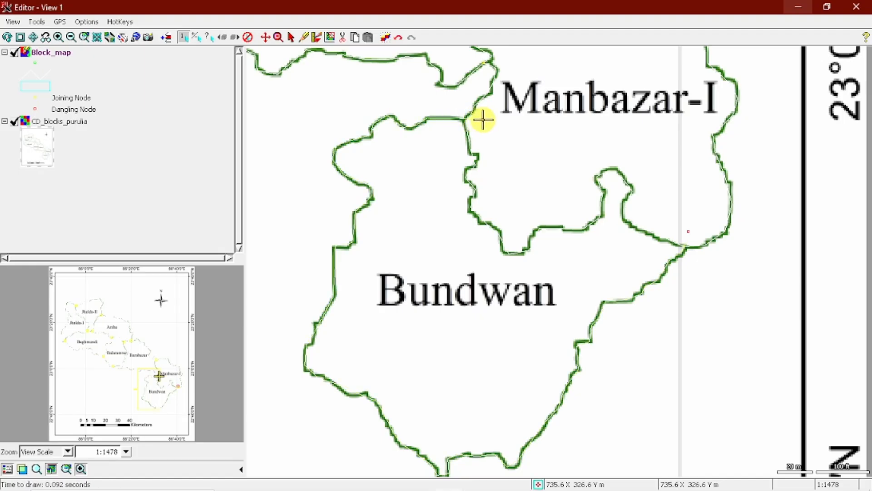
# Remove the overshoots at Bundwan's two junctions by applying the Dangling Lines filter to all lines with a 20-meter dangle length.
pyautogui.moveTo(482, 490)
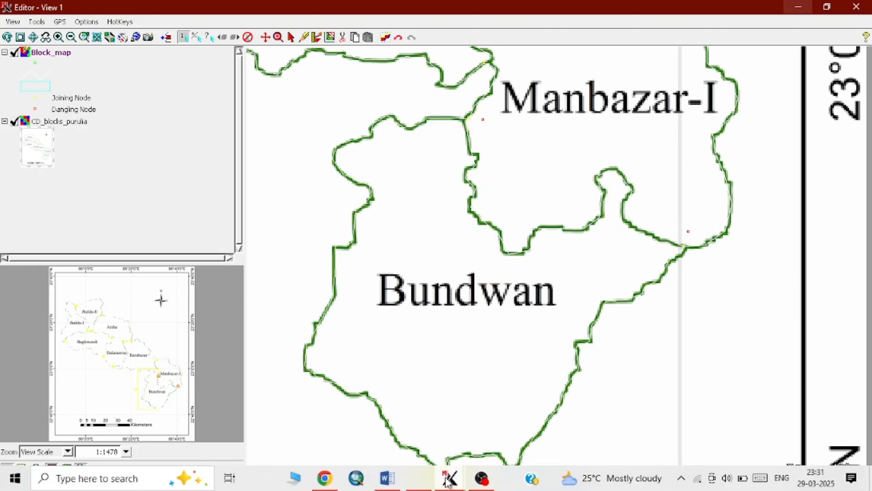
pyautogui.moveTo(448, 481)
pyautogui.click(619, 377)
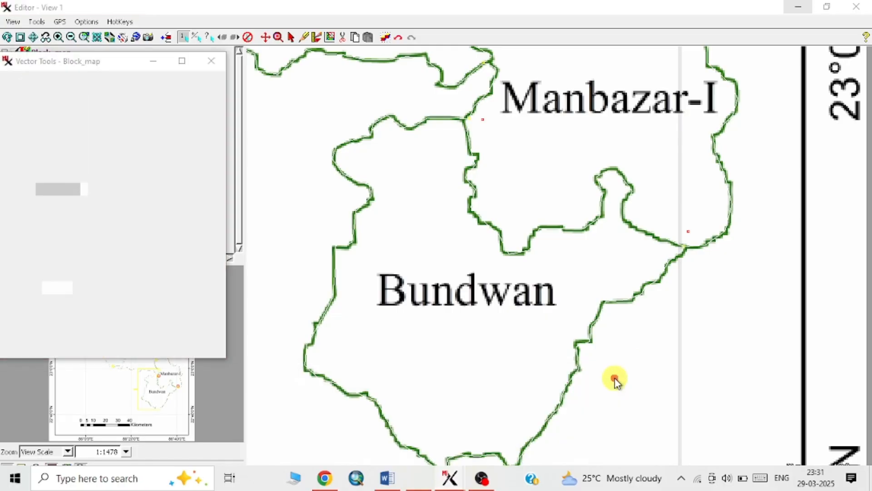
pyautogui.click(136, 92)
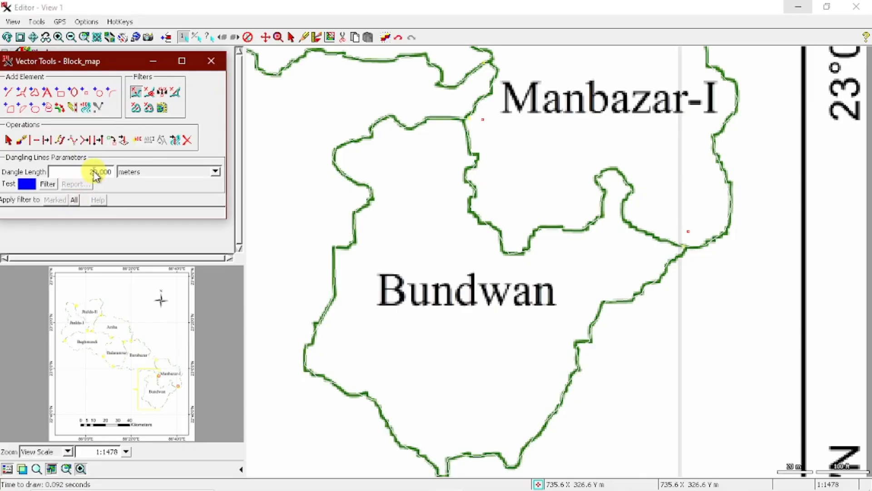
pyautogui.click(74, 200)
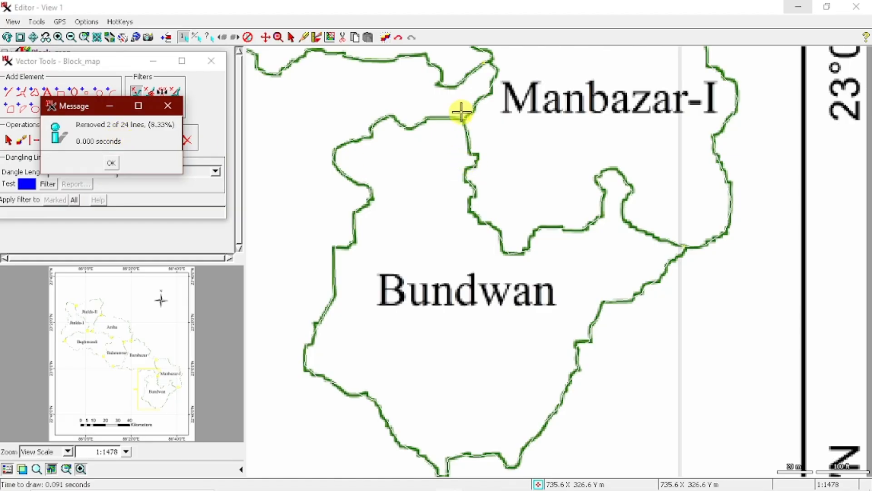
pyautogui.click(111, 164)
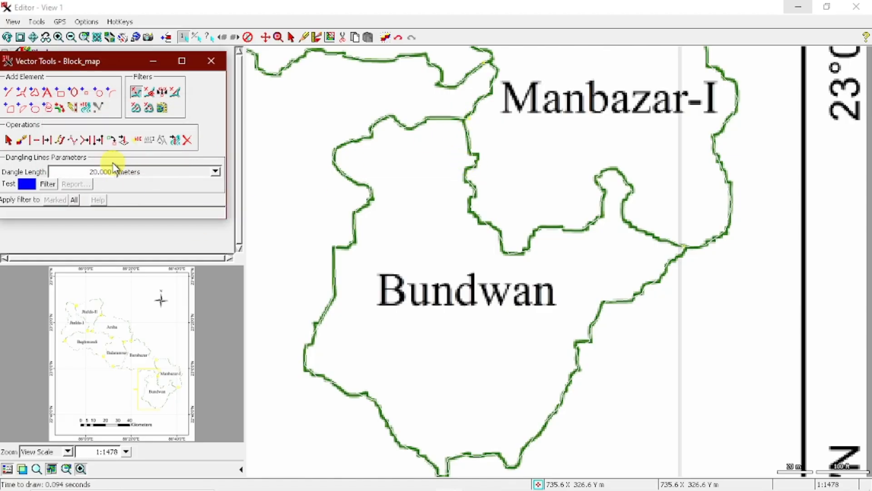
pyautogui.click(153, 62)
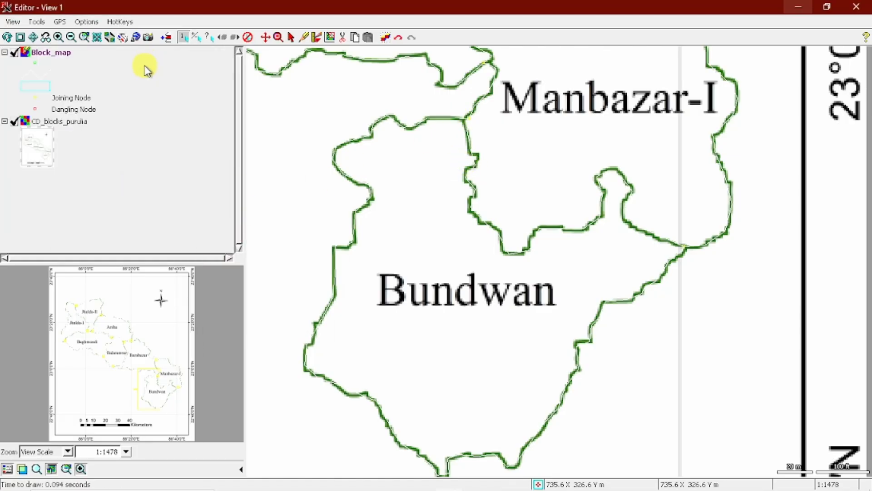
# Save the updated Block_map over the original vector object.
pyautogui.moveTo(395, 488)
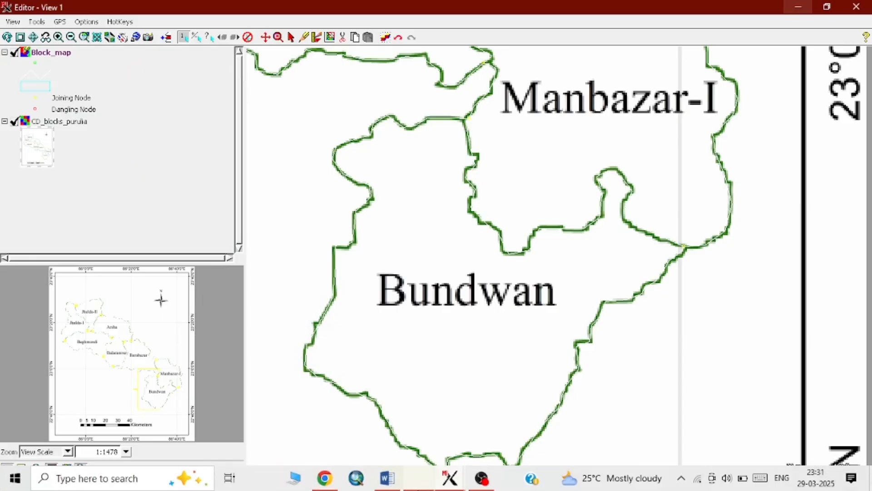
pyautogui.moveTo(449, 484)
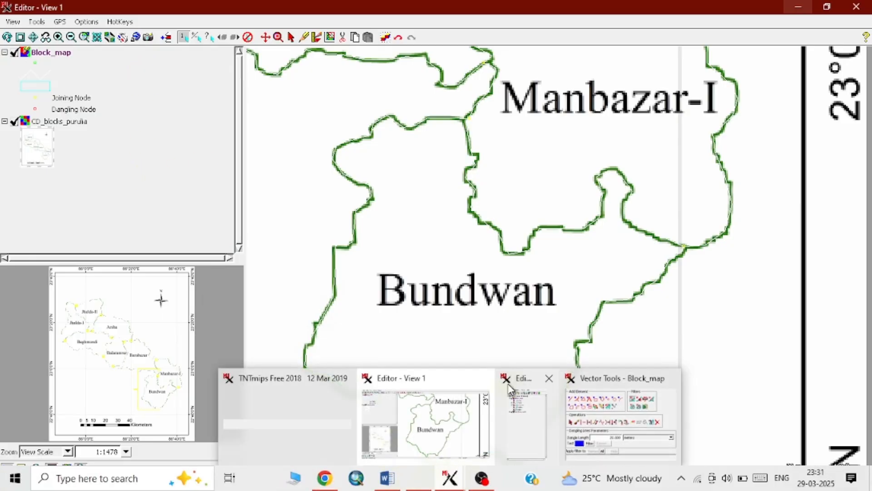
pyautogui.click(523, 385)
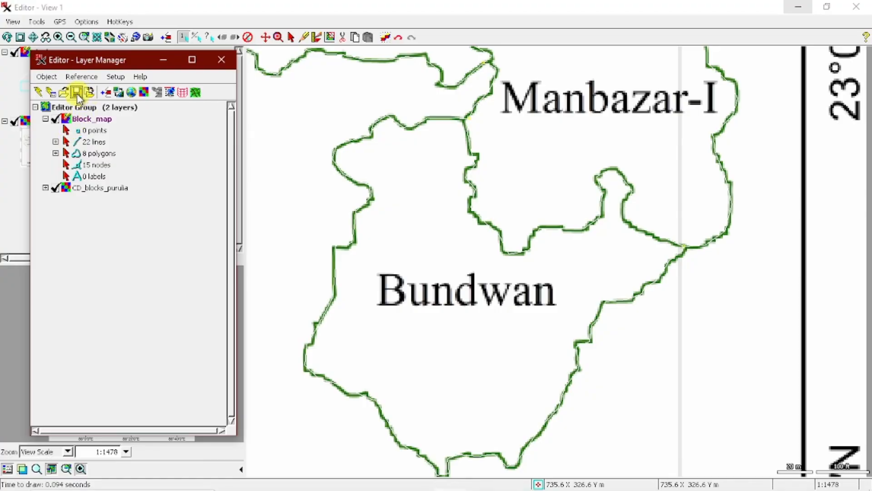
pyautogui.click(77, 94)
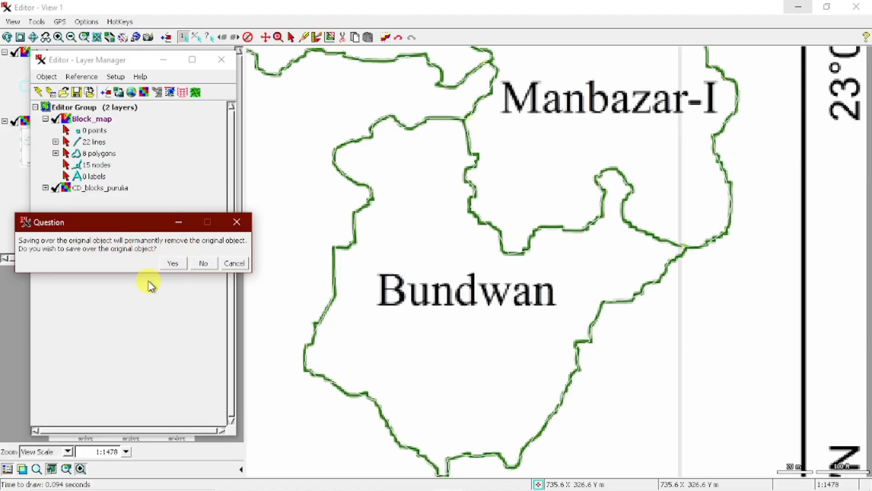
pyautogui.click(173, 263)
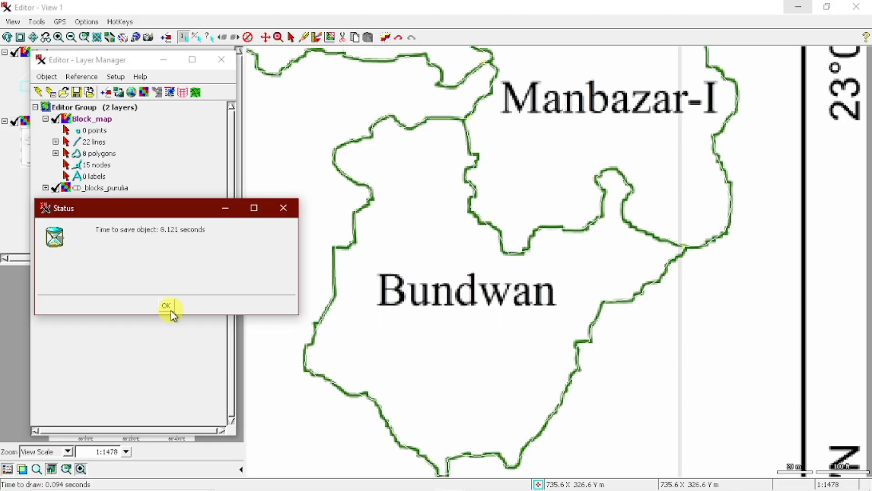
pyautogui.click(169, 310)
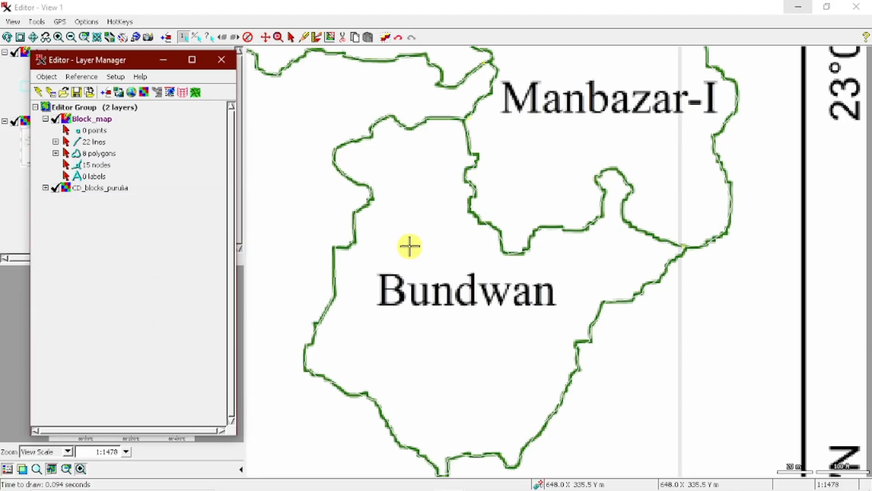
pyautogui.click(163, 60)
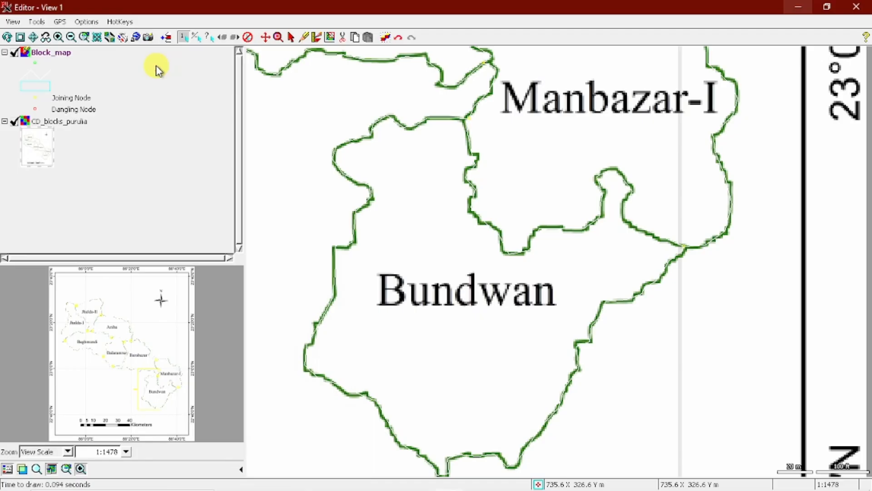
# Hide the CD_blocks_purulia layer to leave only the digitized boundaries, and bring up the Layer Manager with Block_map's element list.
pyautogui.click(39, 38)
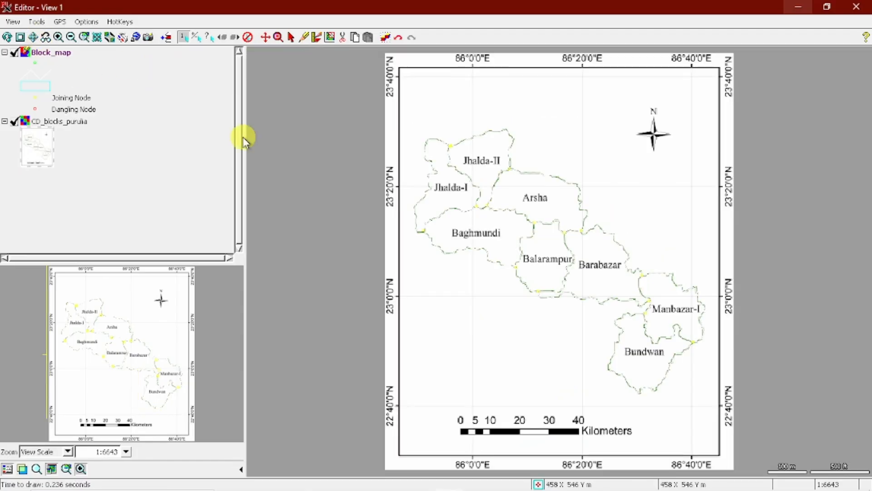
pyautogui.click(14, 121)
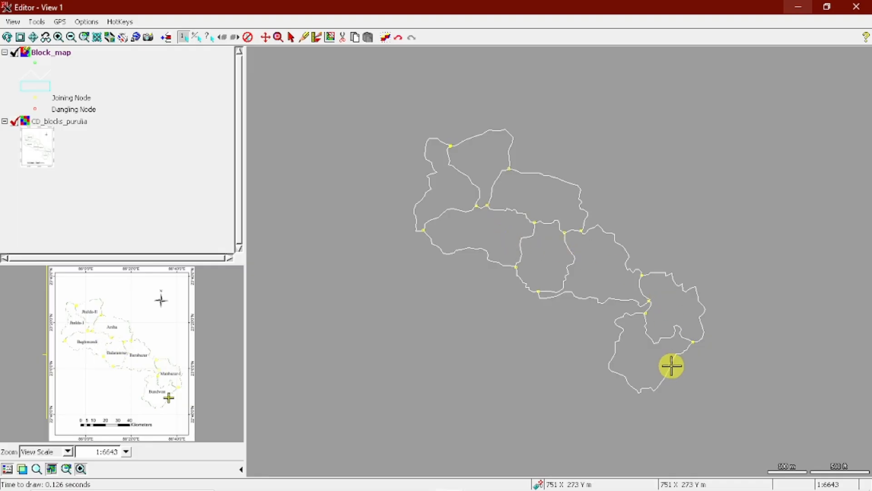
pyautogui.moveTo(385, 488)
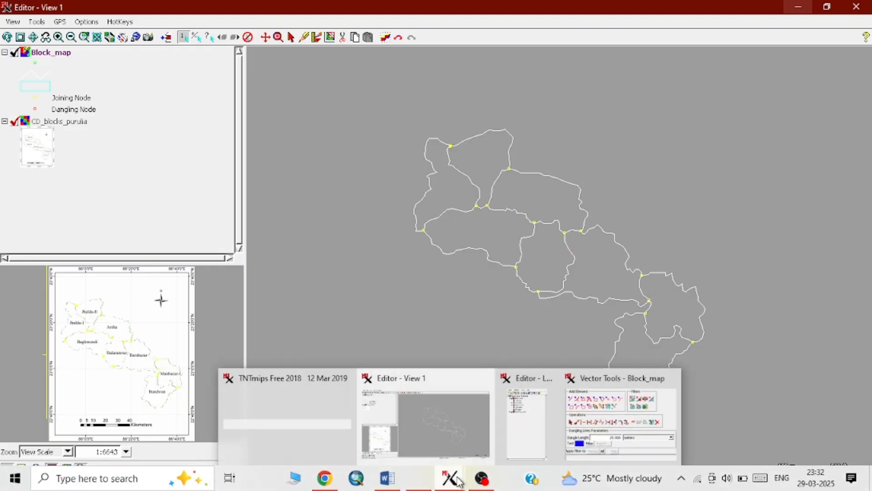
pyautogui.click(522, 399)
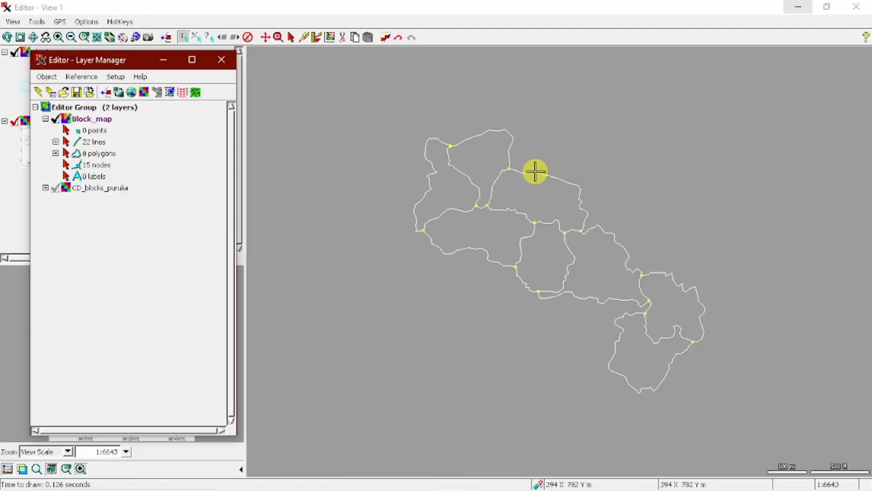
# Show the CD_blocks_purulia layer again beneath the digitized boundaries of Block_map.
pyautogui.rightClick(84, 155)
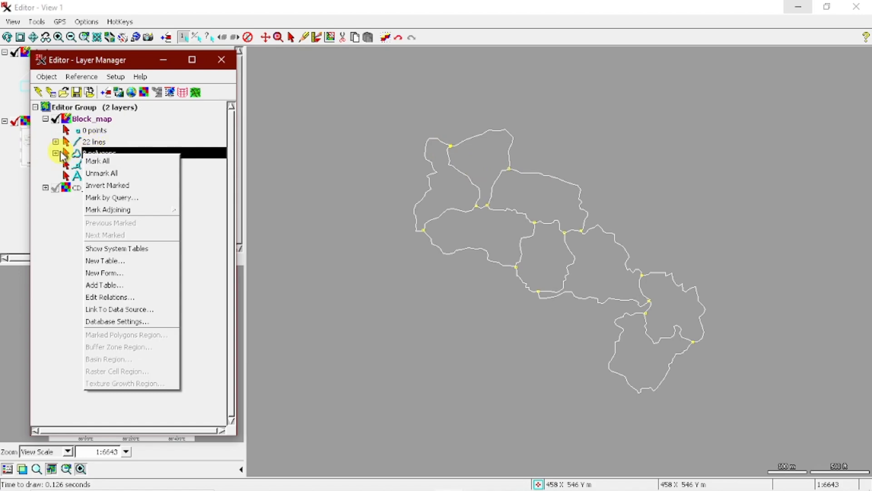
pyautogui.click(59, 157)
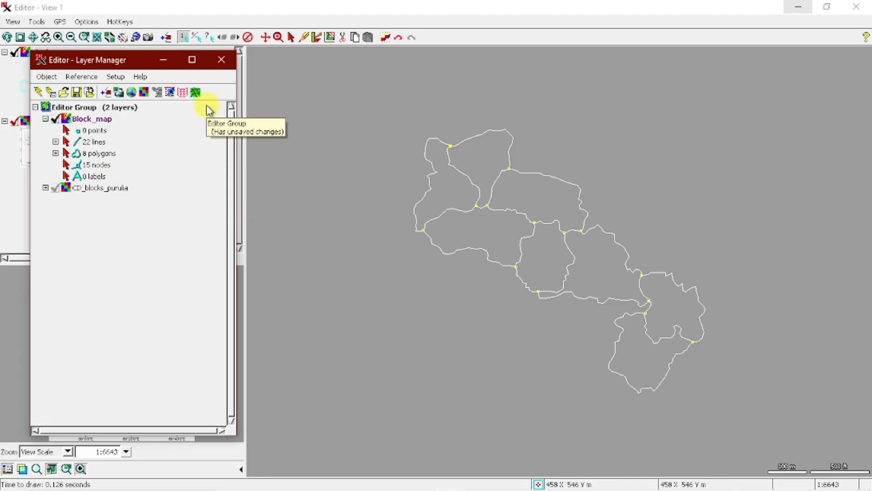
pyautogui.click(55, 188)
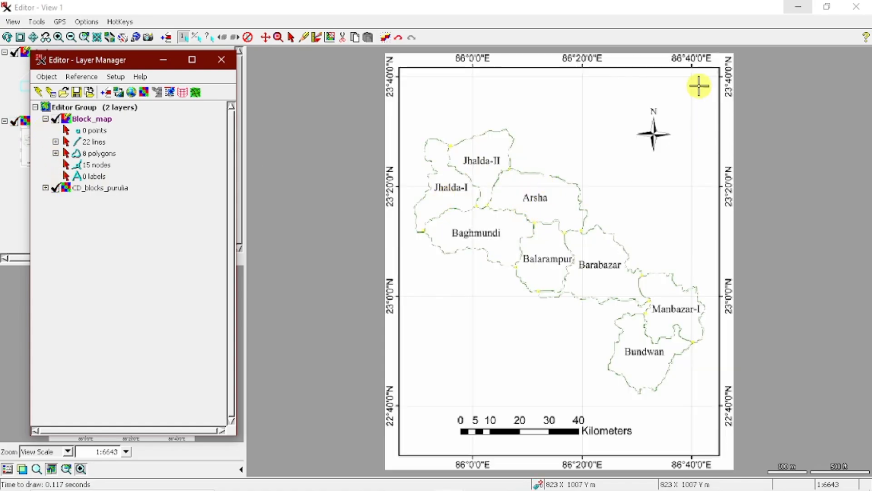
# Switch to the Question_paper document in Word and examine its table of block names and population density per sq.km at 120% zoom.
pyautogui.click(793, 7)
pyautogui.click(793, 7)
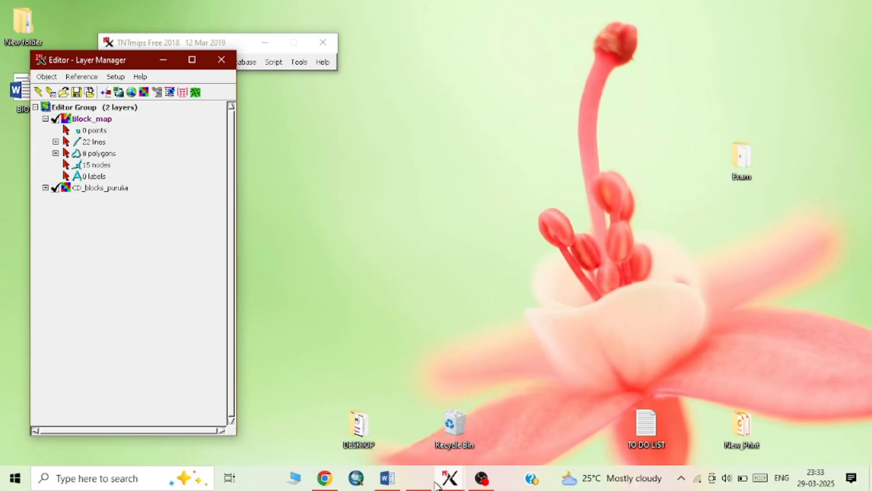
pyautogui.click(388, 477)
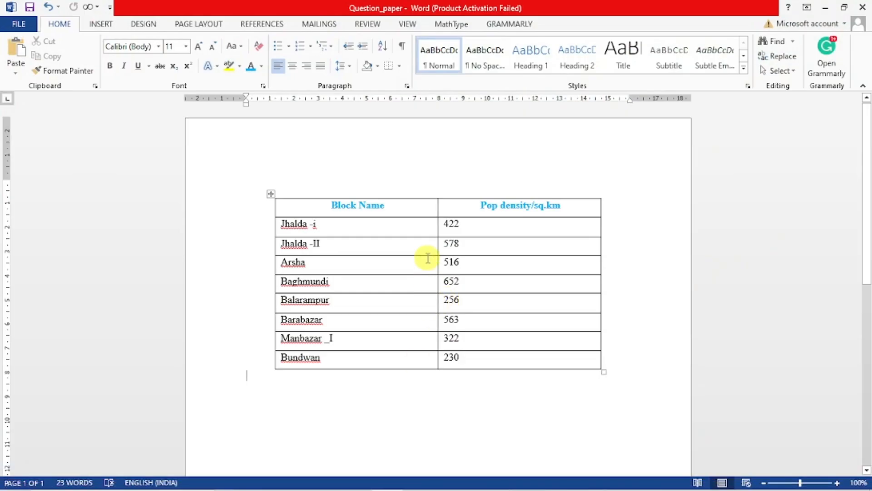
pyautogui.click(838, 483)
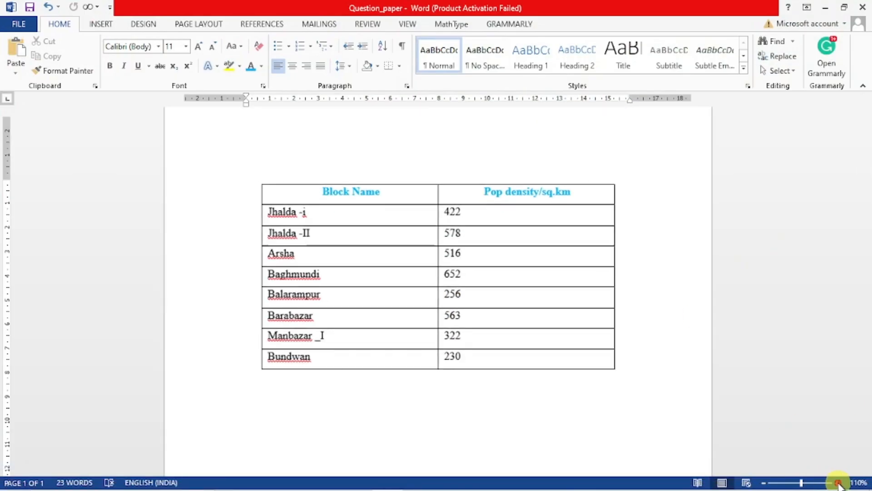
pyautogui.click(837, 482)
pyautogui.moveTo(306, 172); pyautogui.dragTo(375, 173)
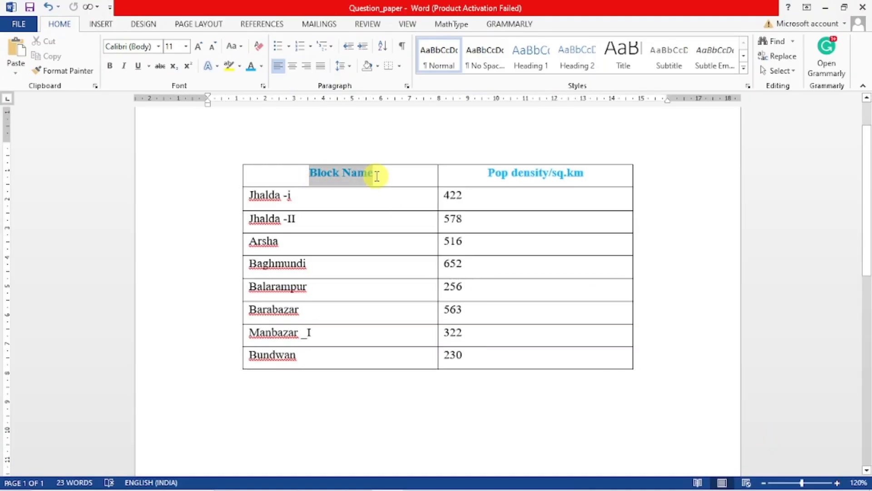
pyautogui.moveTo(483, 173); pyautogui.dragTo(586, 175)
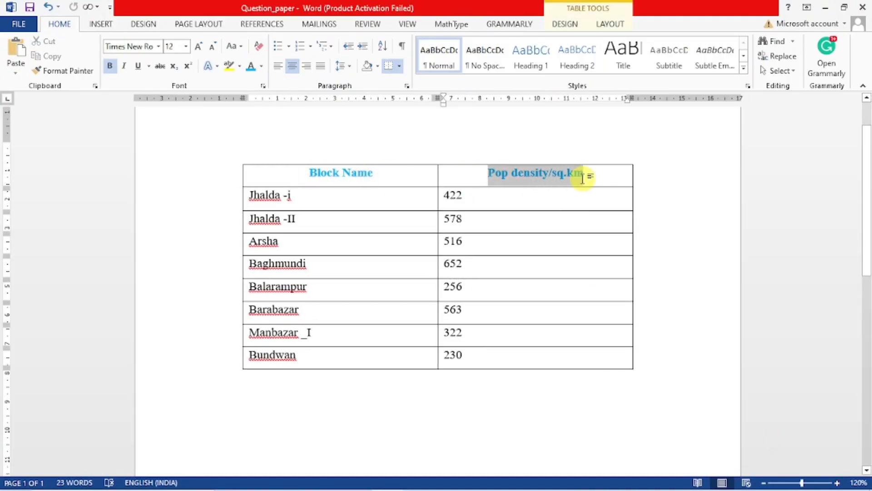
pyautogui.click(472, 197)
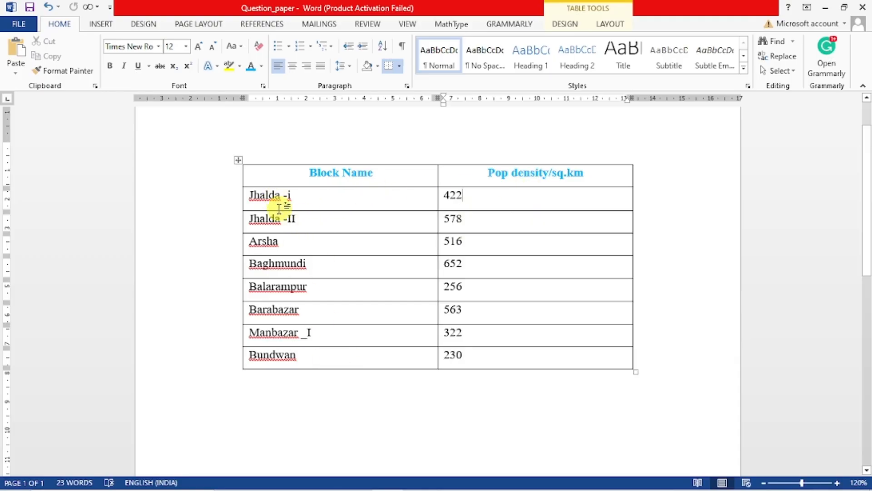
# Compare the blocks listed in the Word table with the block labels on the map in the TNTmips Editor view.
pyautogui.moveTo(381, 454)
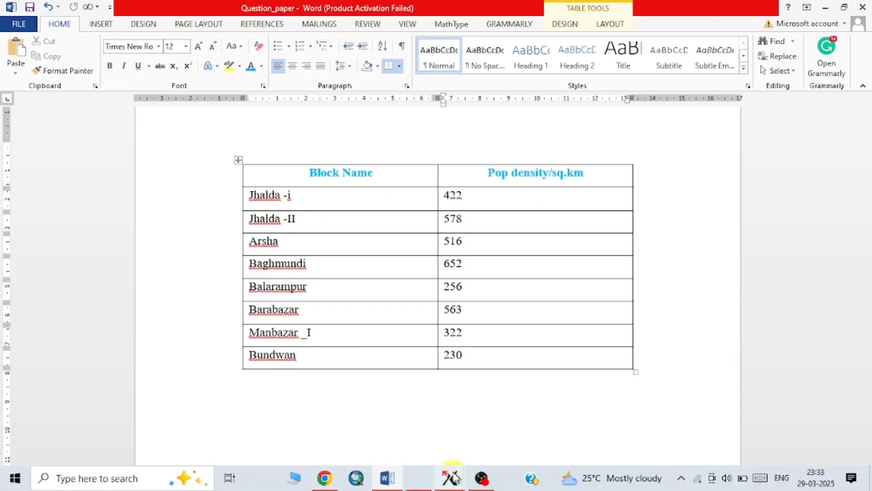
pyautogui.moveTo(453, 477)
pyautogui.click(456, 426)
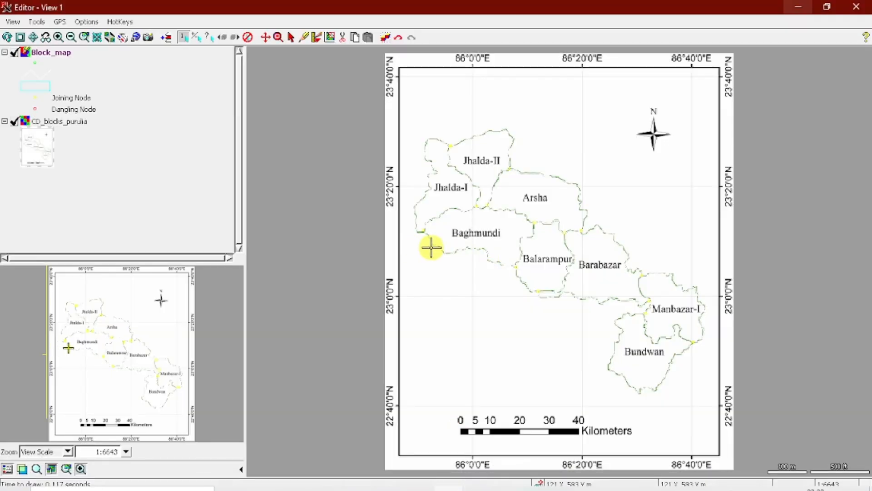
pyautogui.moveTo(408, 464)
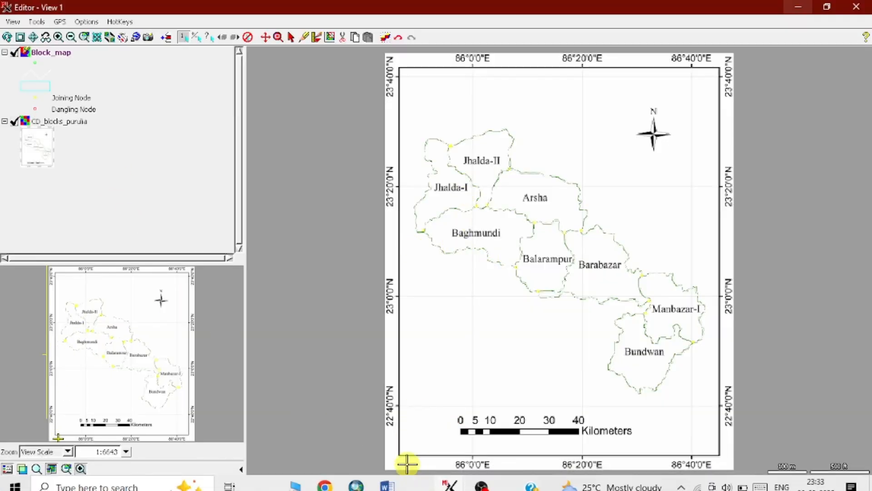
pyautogui.click(390, 482)
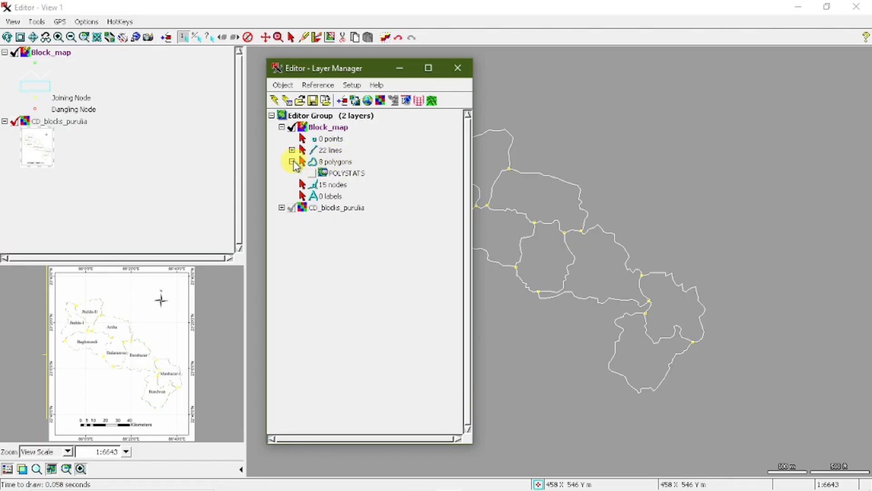
# Start a new user-defined table for Block_map's polygons and name it Population_data.
pyautogui.click(293, 162)
pyautogui.rightClick(339, 162)
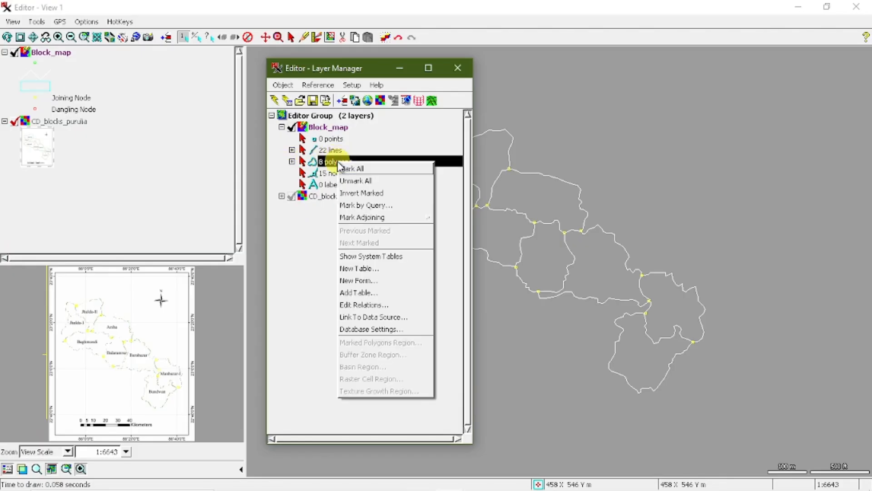
pyautogui.click(373, 272)
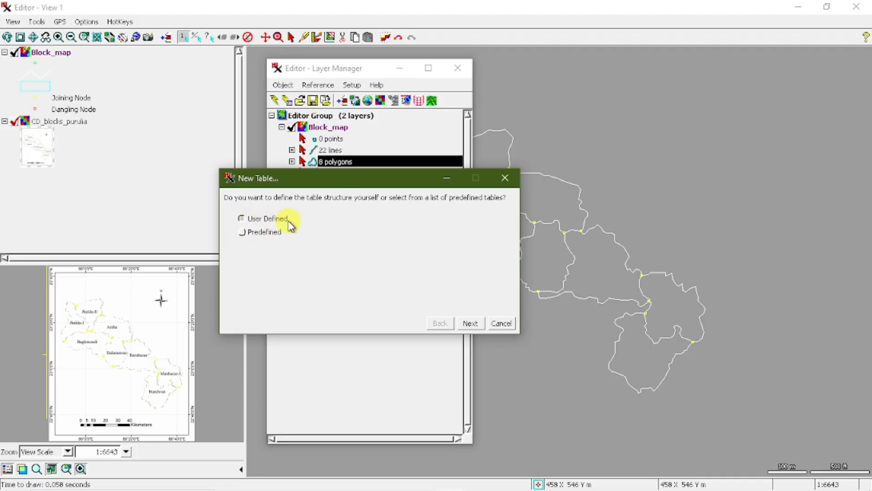
pyautogui.click(470, 324)
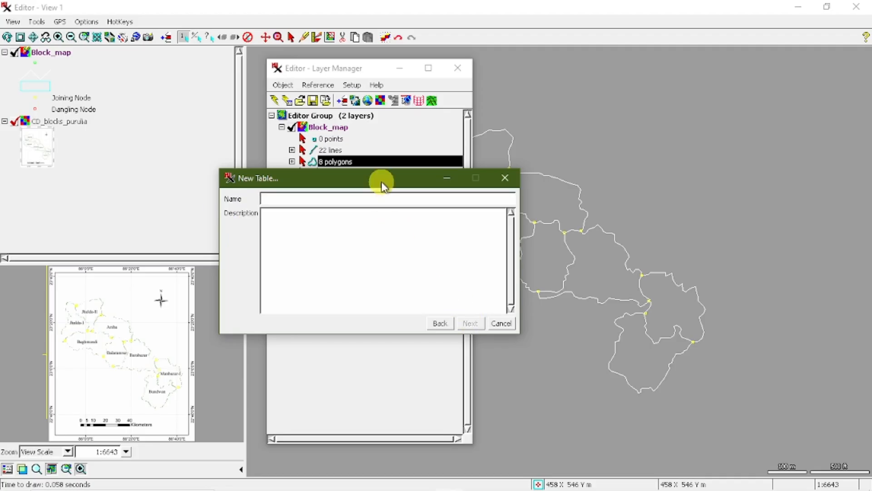
pyautogui.moveTo(383, 179); pyautogui.dragTo(381, 126)
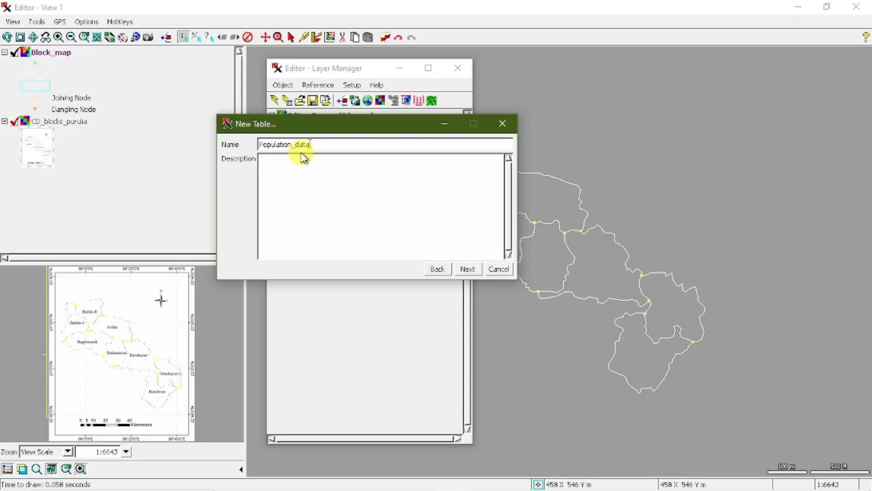
pyautogui.click(467, 269)
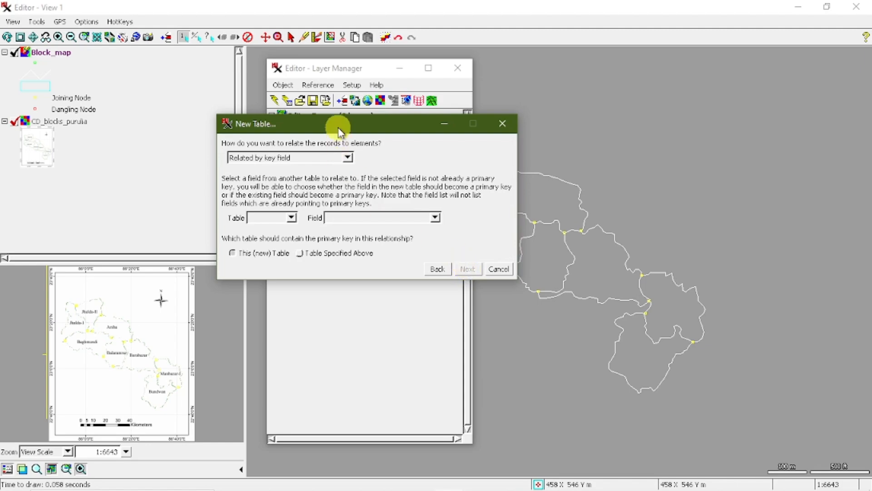
# Relate the new table's records as "Exactly one record for each element" and finish the wizard to reach its field definitions.
pyautogui.moveTo(337, 123); pyautogui.dragTo(339, 98)
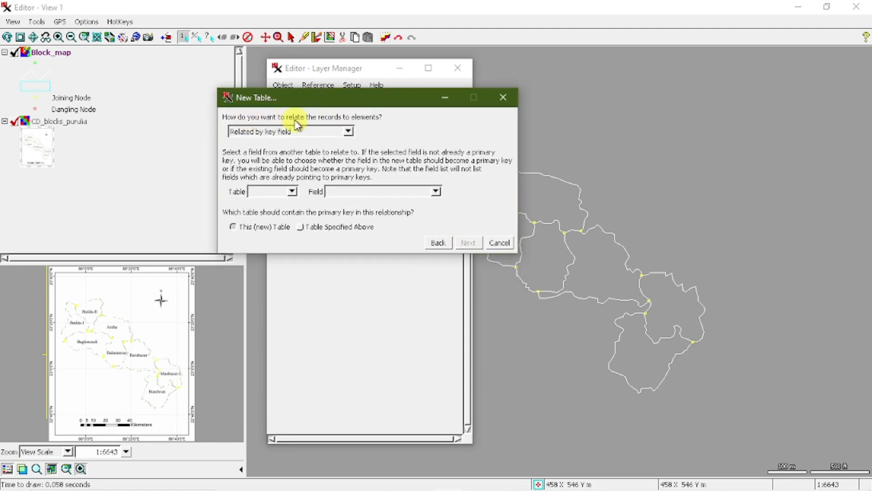
pyautogui.click(349, 132)
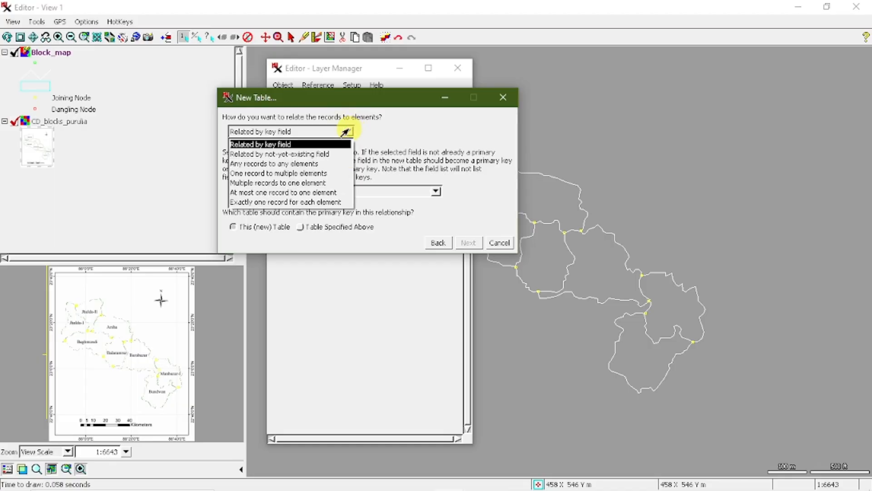
pyautogui.click(244, 202)
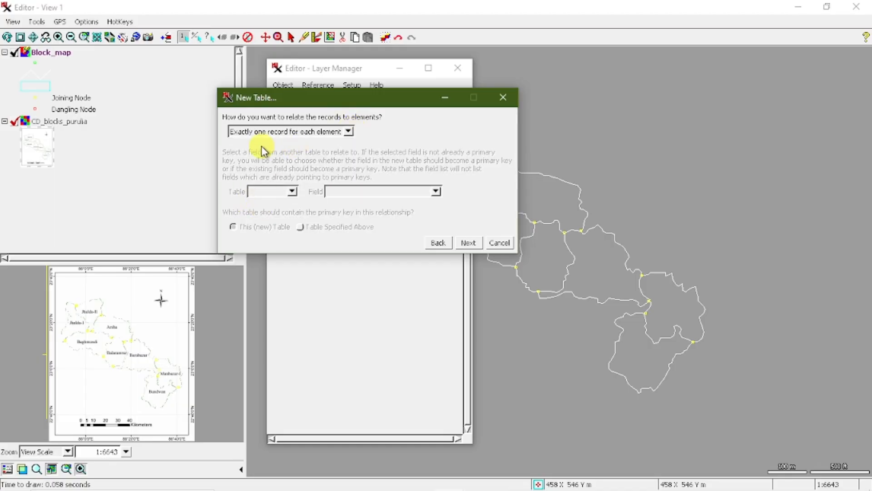
pyautogui.click(341, 134)
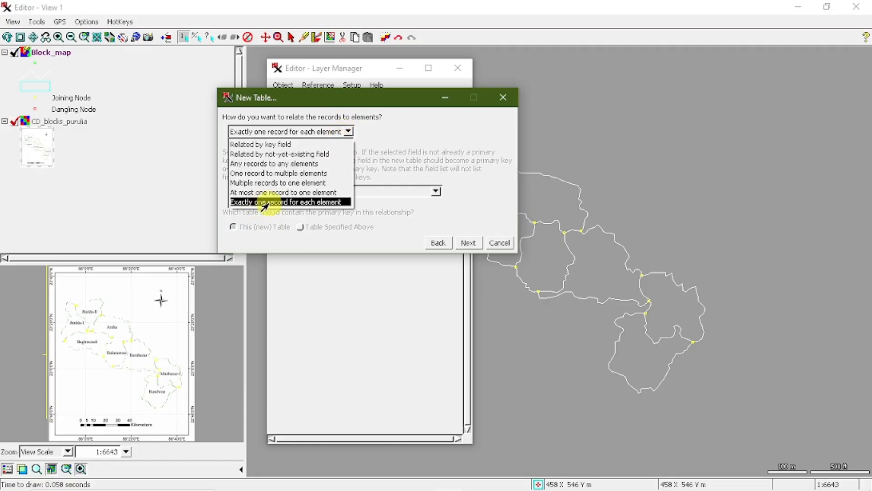
pyautogui.click(320, 205)
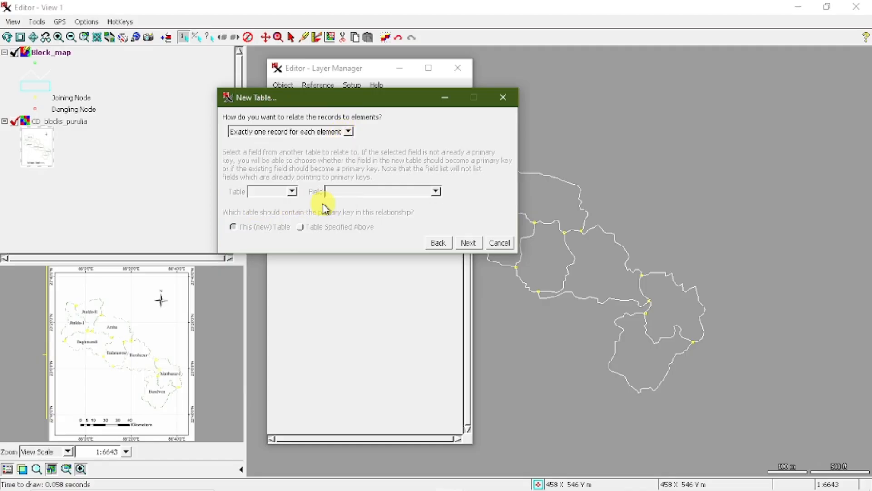
pyautogui.click(468, 243)
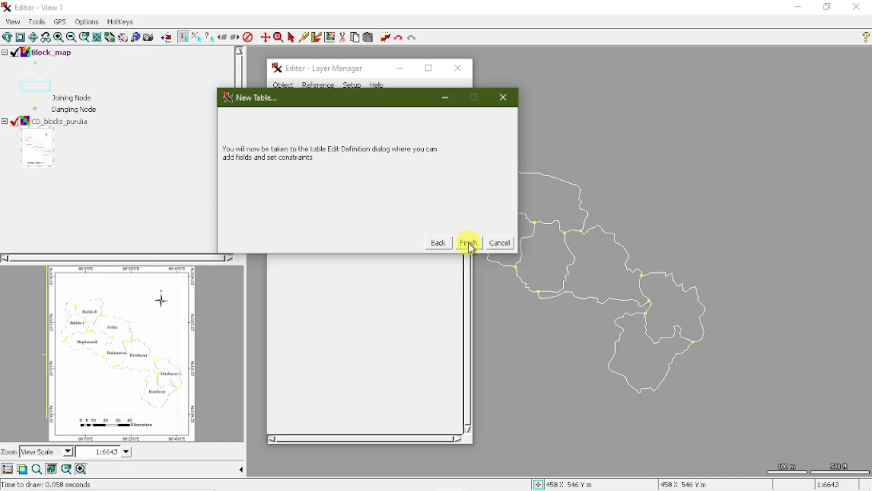
pyautogui.click(468, 243)
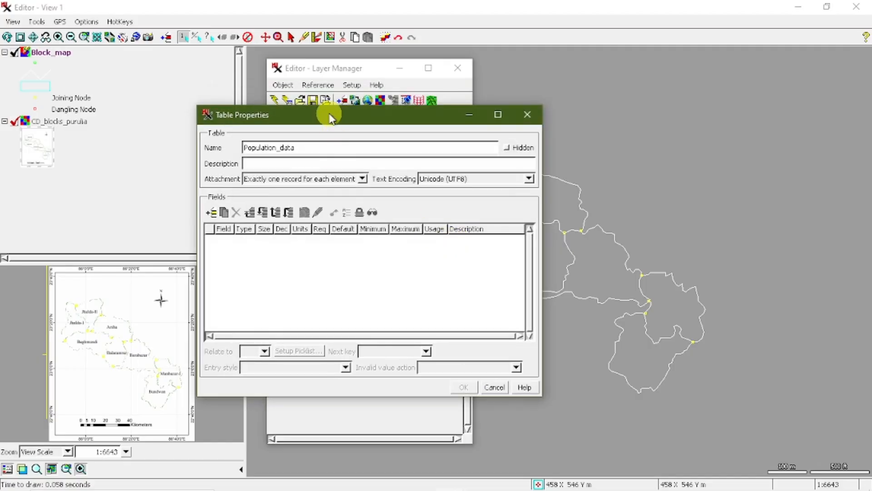
pyautogui.moveTo(331, 118); pyautogui.dragTo(357, 113)
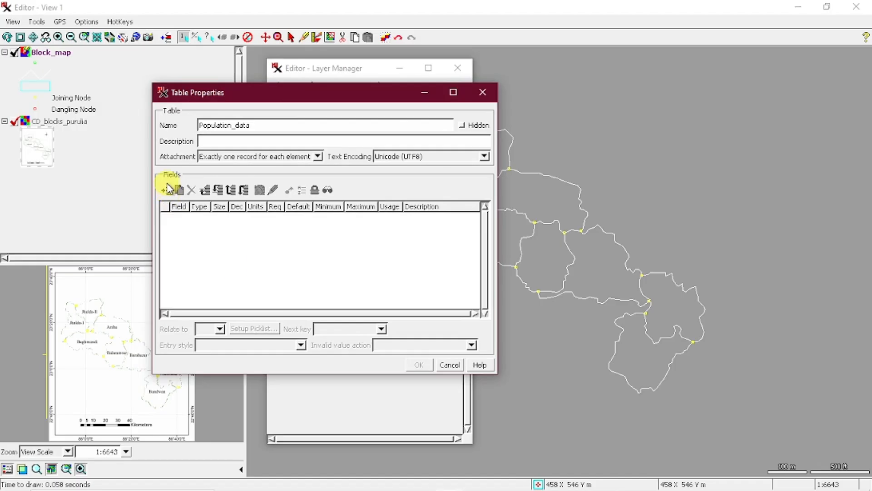
# Check the Block Name and Pop density/sq.km headings in the Word table for the fields the new table needs.
pyautogui.click(388, 479)
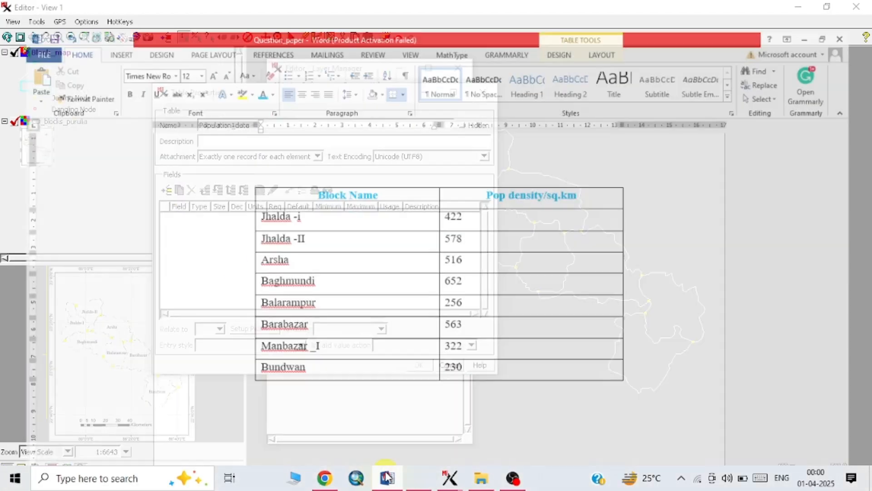
pyautogui.moveTo(306, 171); pyautogui.dragTo(363, 172)
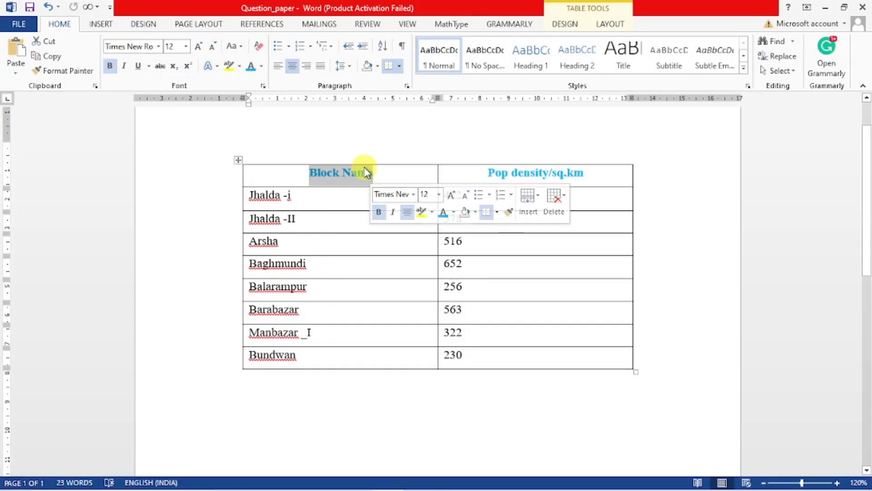
pyautogui.click(486, 176)
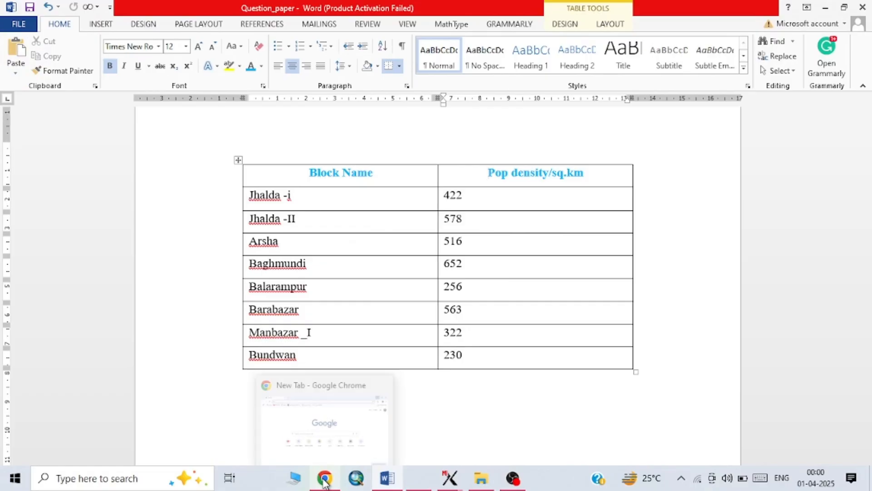
# Switch from Word back to the Table Properties dialog of Population_data in TNTmips.
pyautogui.click(358, 478)
pyautogui.moveTo(462, 481)
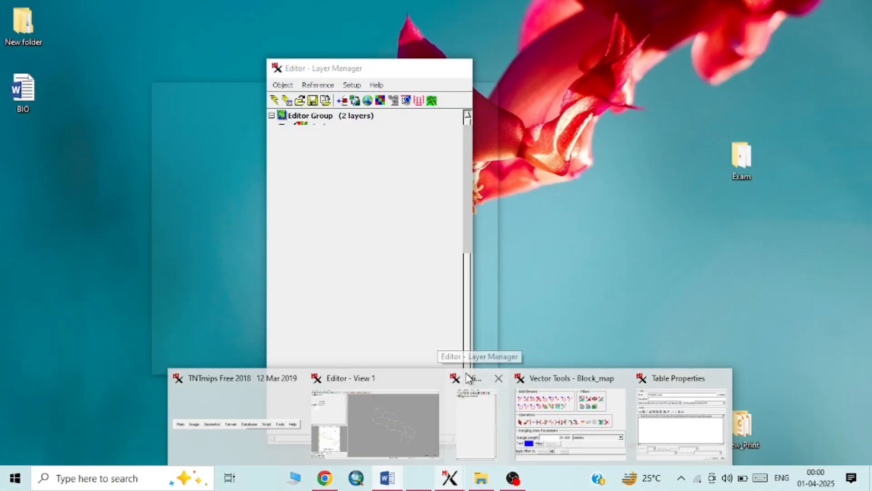
pyautogui.click(464, 380)
pyautogui.click(449, 478)
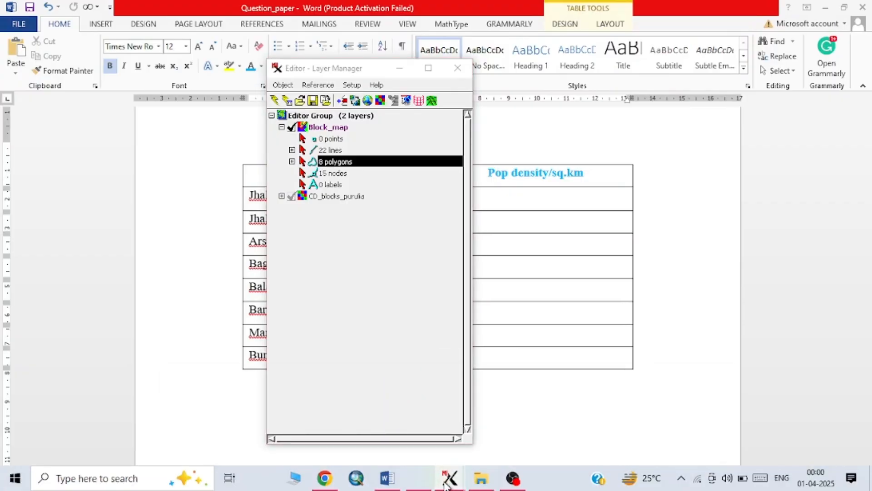
pyautogui.click(366, 377)
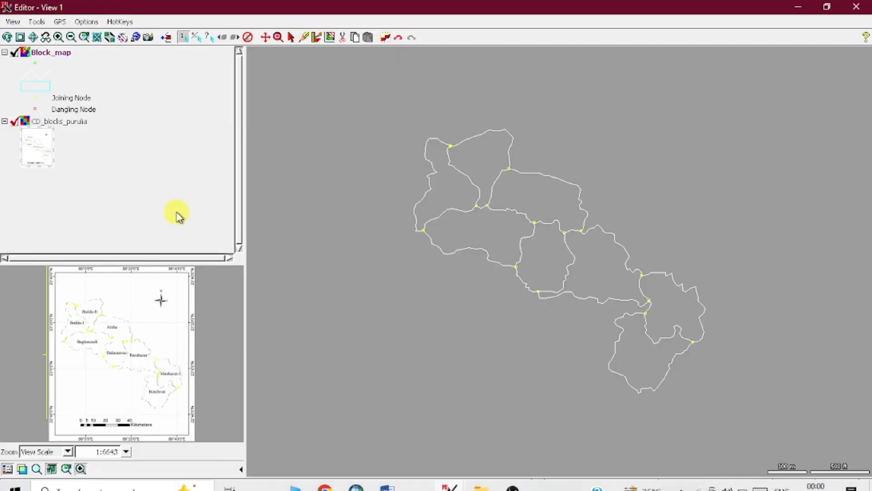
pyautogui.click(450, 479)
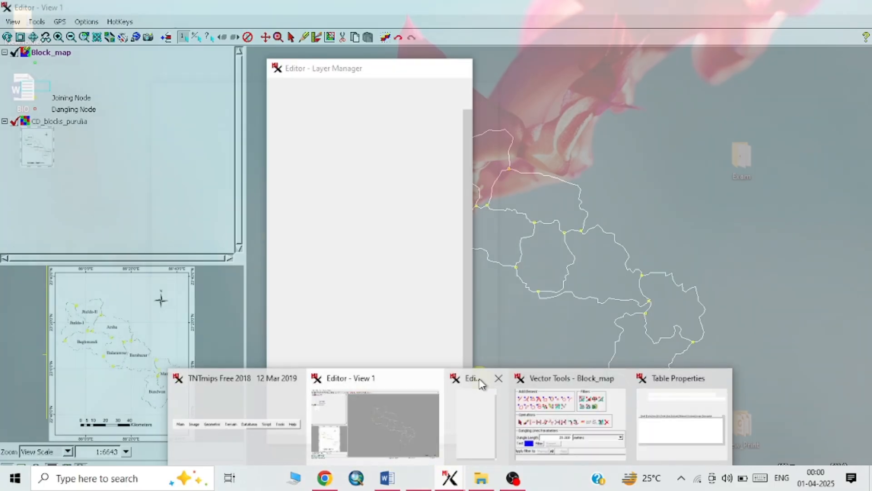
pyautogui.click(481, 383)
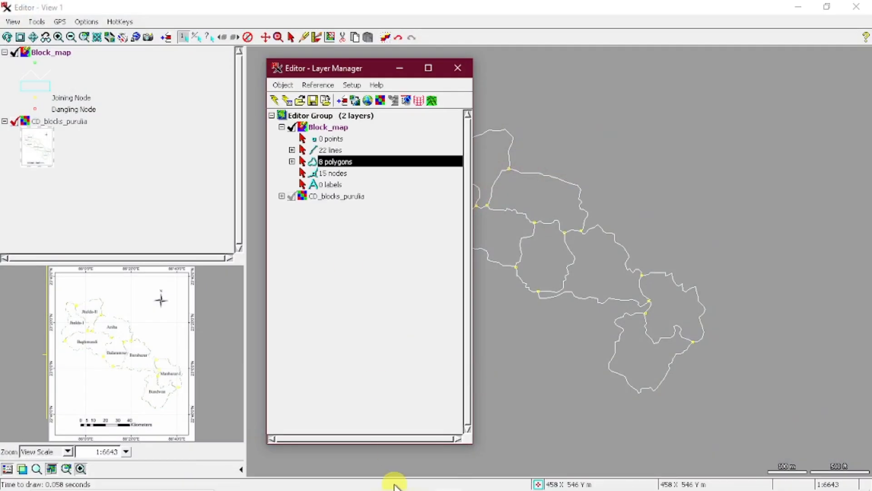
pyautogui.moveTo(446, 484)
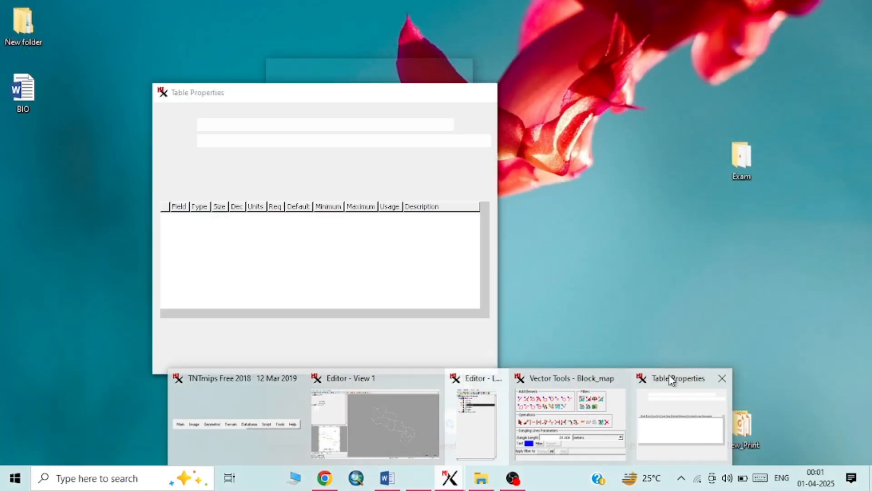
pyautogui.click(672, 377)
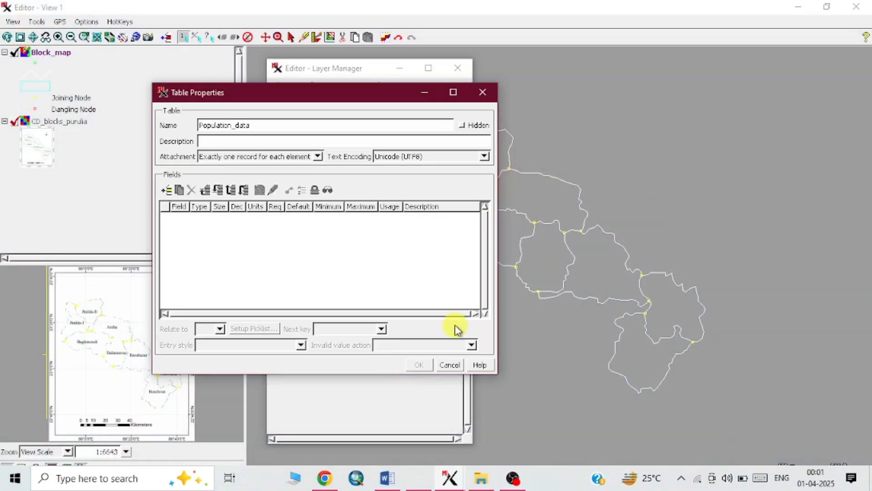
# Add a Unicode Text field named Block to the Population_data table definition.
pyautogui.click(167, 190)
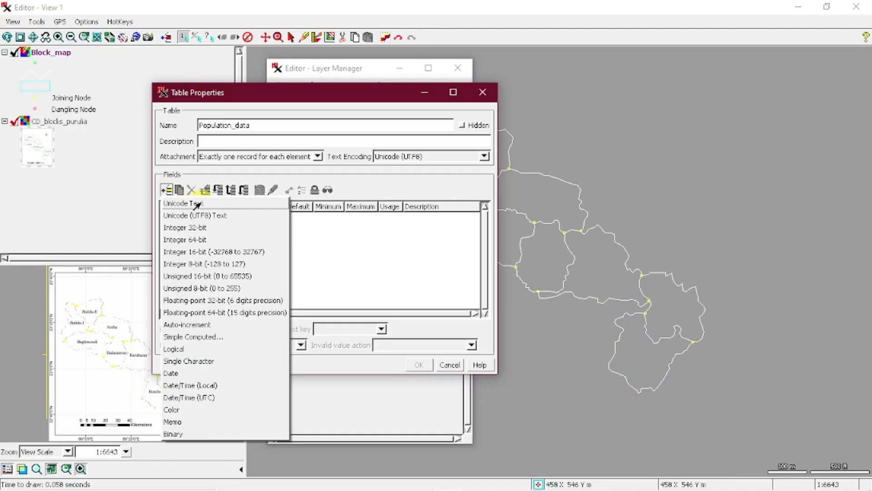
pyautogui.moveTo(346, 475)
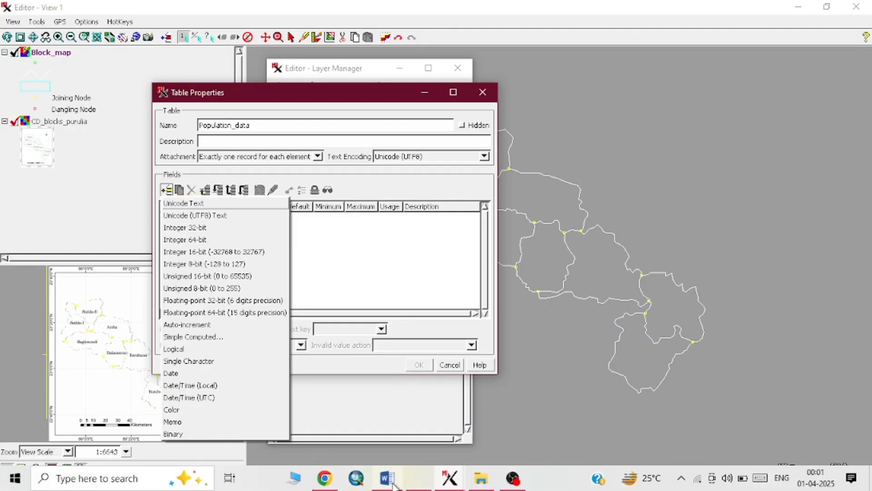
pyautogui.click(386, 448)
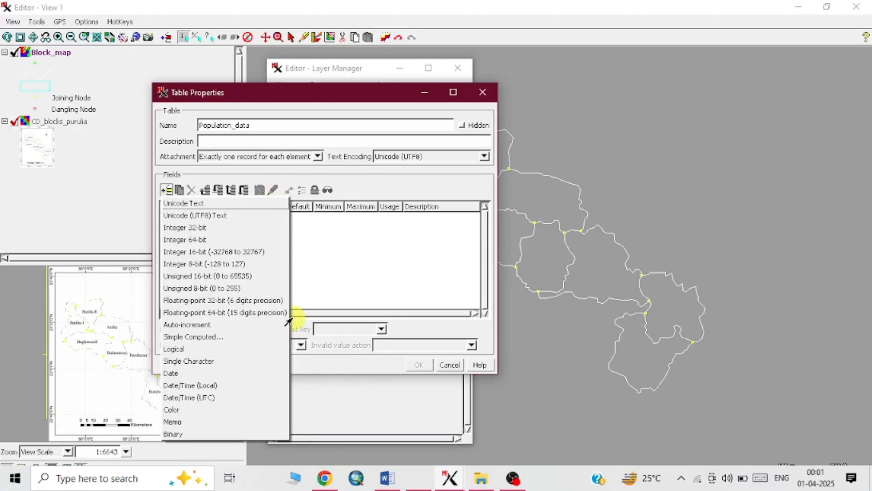
pyautogui.moveTo(388, 483)
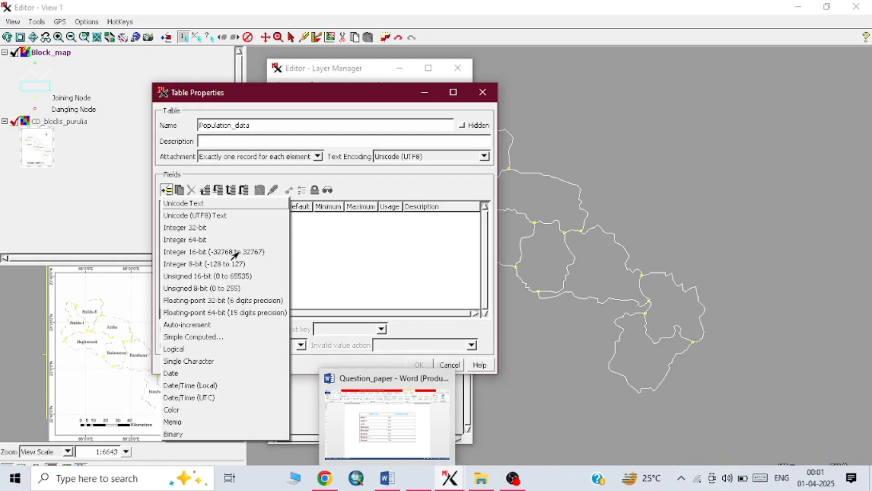
pyautogui.click(178, 203)
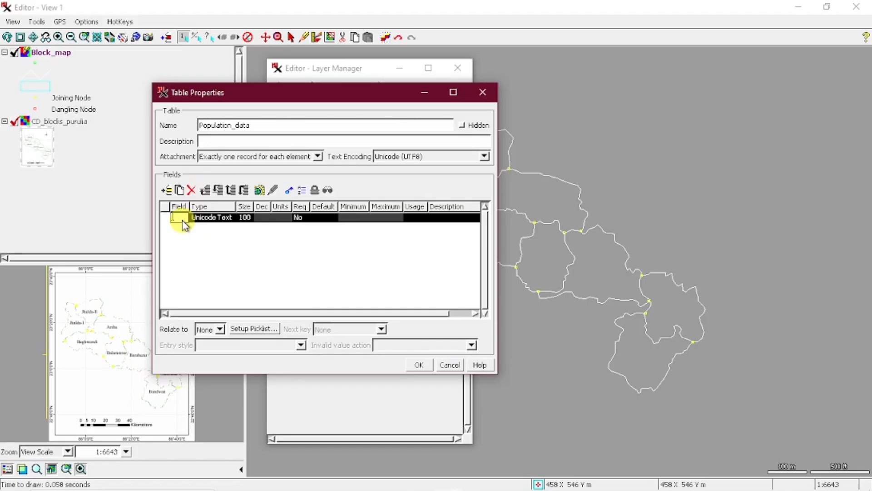
pyautogui.write('Block')
# Keep the Block field's type as Unicode Text and set its size to 40.
pyautogui.click(207, 218)
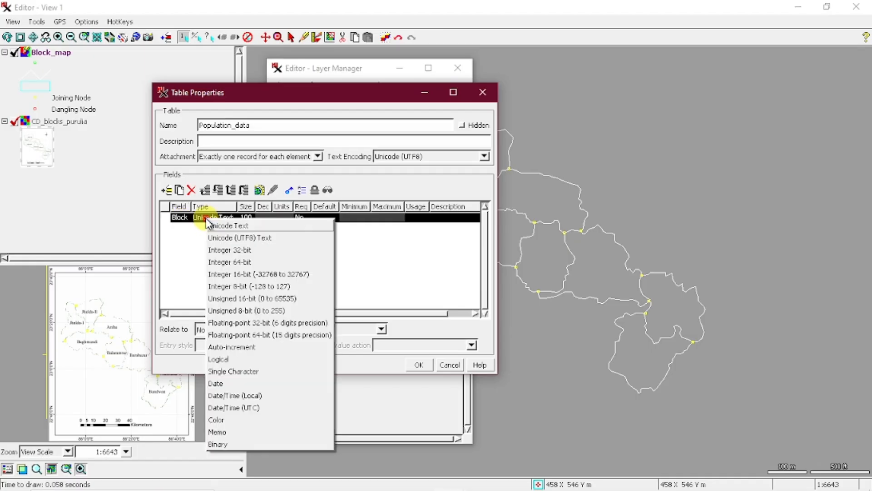
pyautogui.click(242, 226)
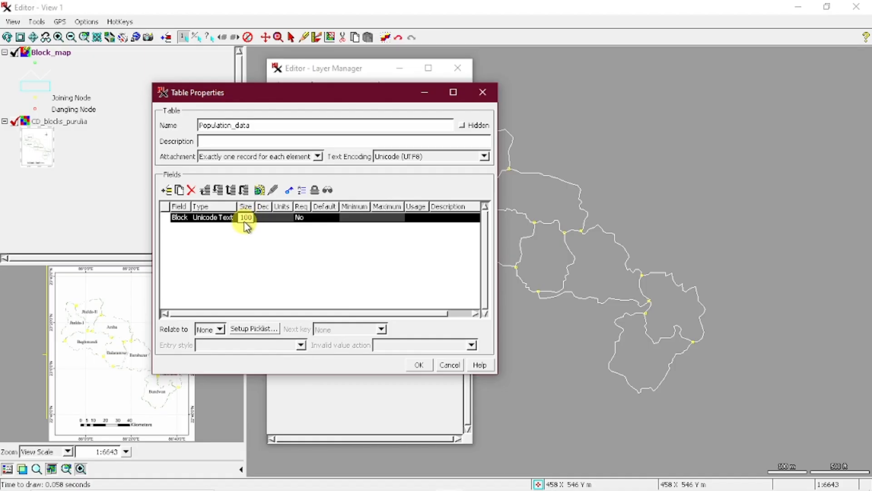
pyautogui.click(248, 218)
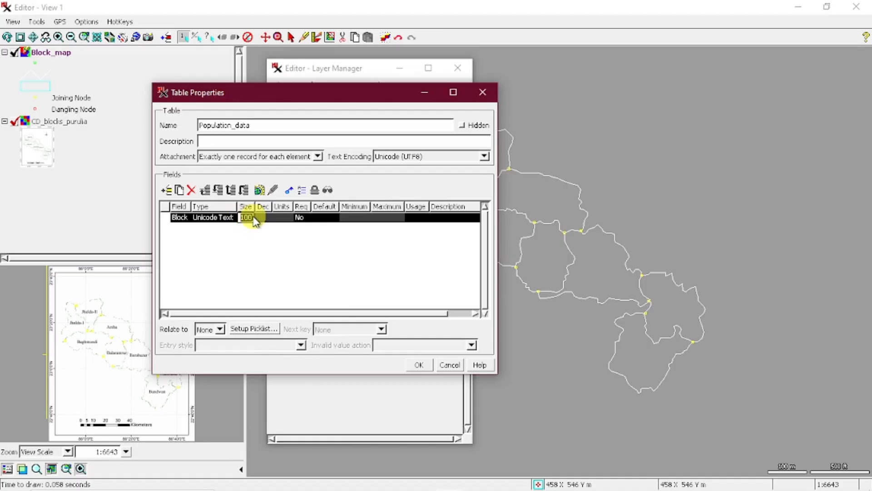
pyautogui.write('40')
pyautogui.click(257, 235)
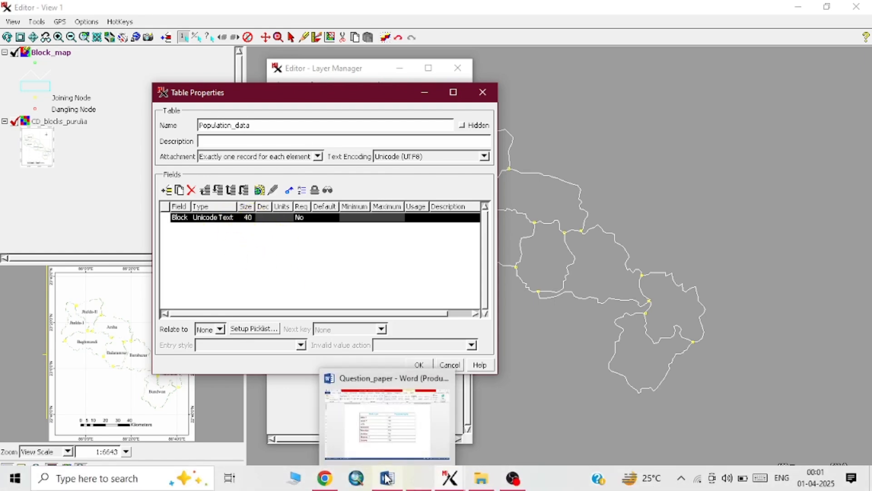
# Add an Integer 64-bit field named Pop_den to the Population_data table for the population density.
pyautogui.click(388, 478)
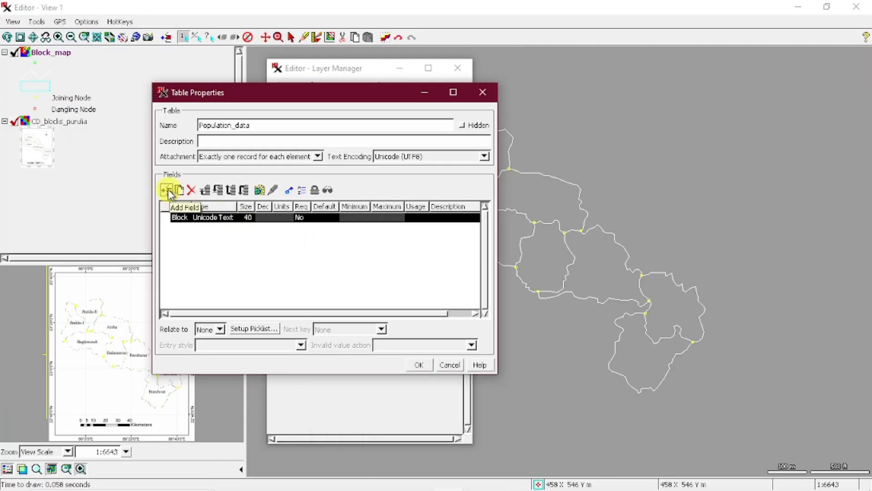
pyautogui.click(169, 191)
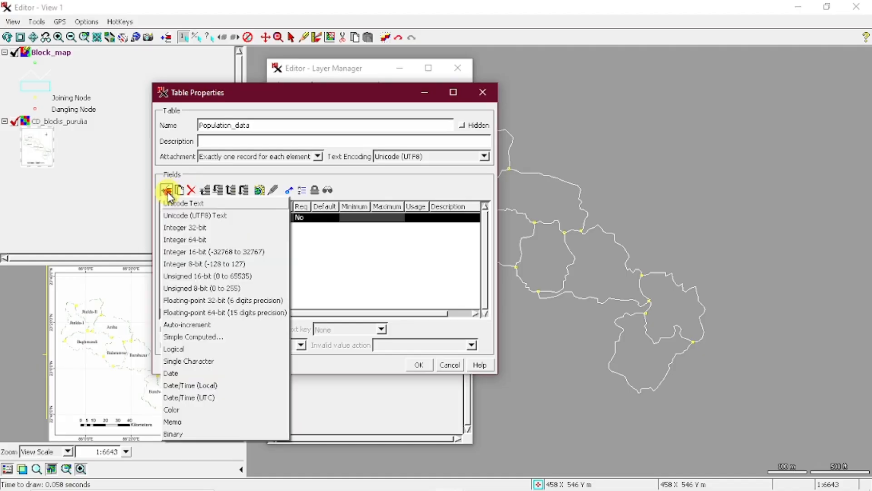
pyautogui.click(190, 240)
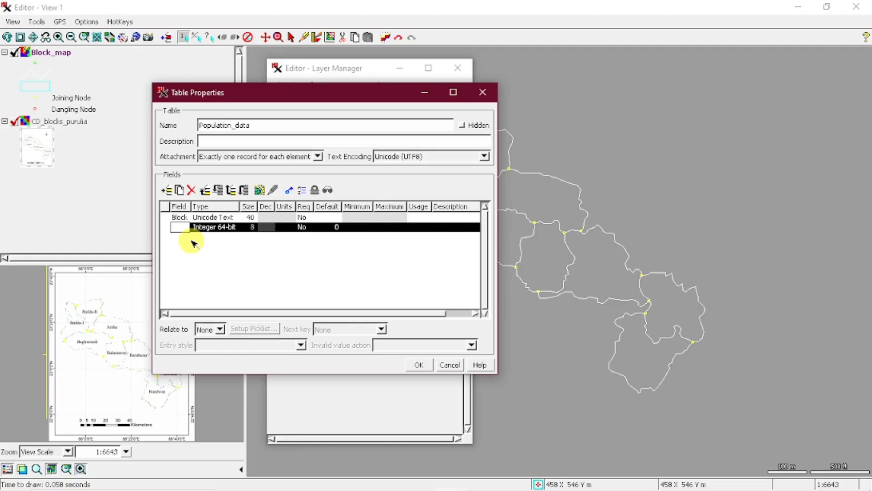
pyautogui.write('Pop_den')
pyautogui.click(214, 228)
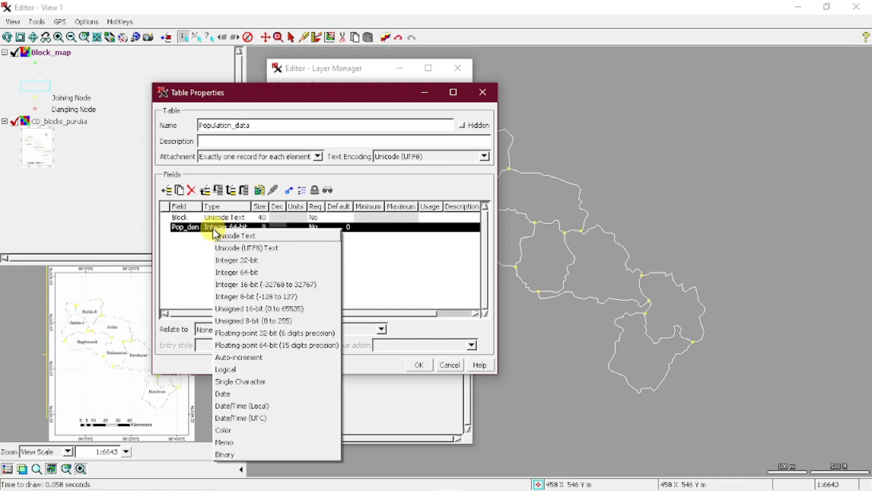
pyautogui.click(267, 228)
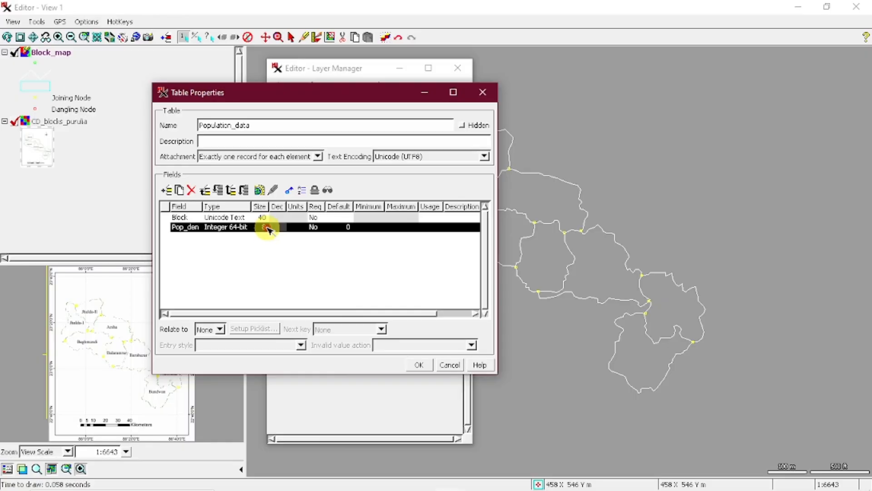
pyautogui.moveTo(427, 489)
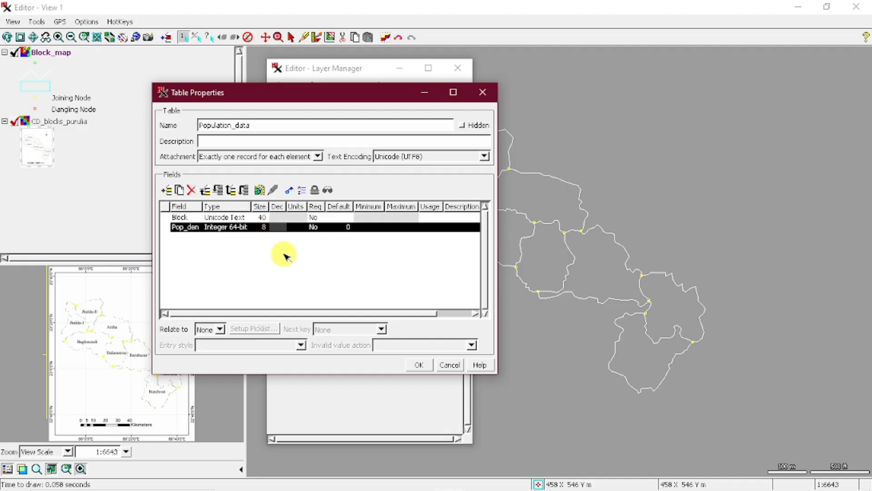
pyautogui.click(296, 246)
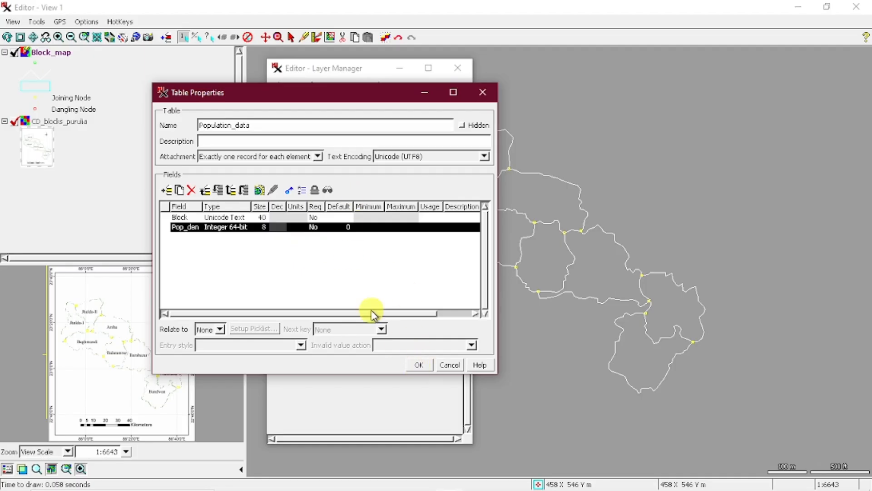
# Accept the Population_data table definition and expand Block_map's polygons in the Layer Manager to list their tables.
pyautogui.click(166, 191)
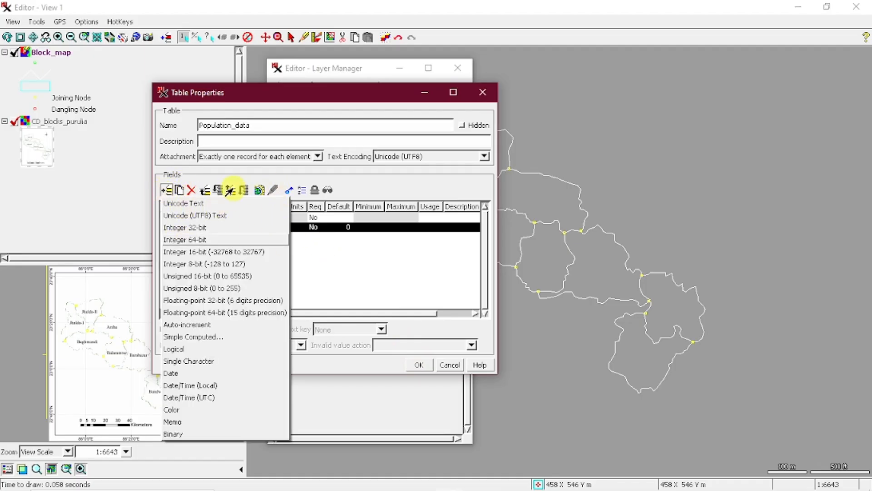
pyautogui.click(249, 175)
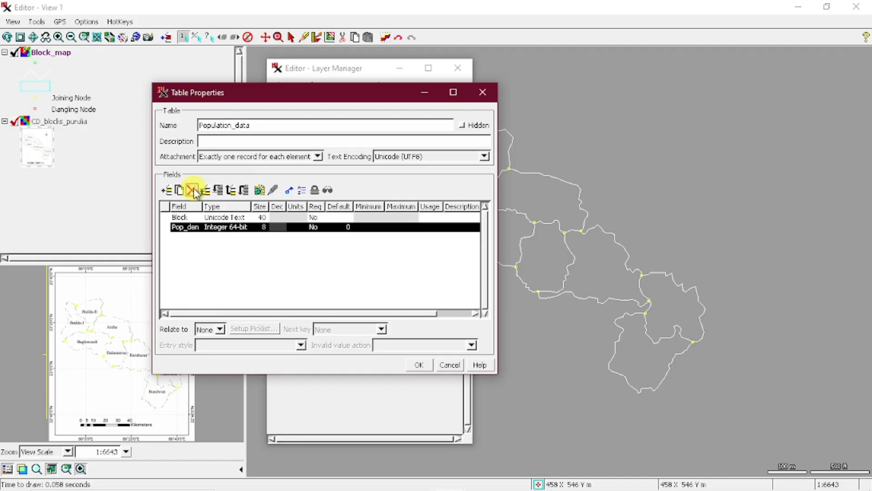
pyautogui.click(418, 365)
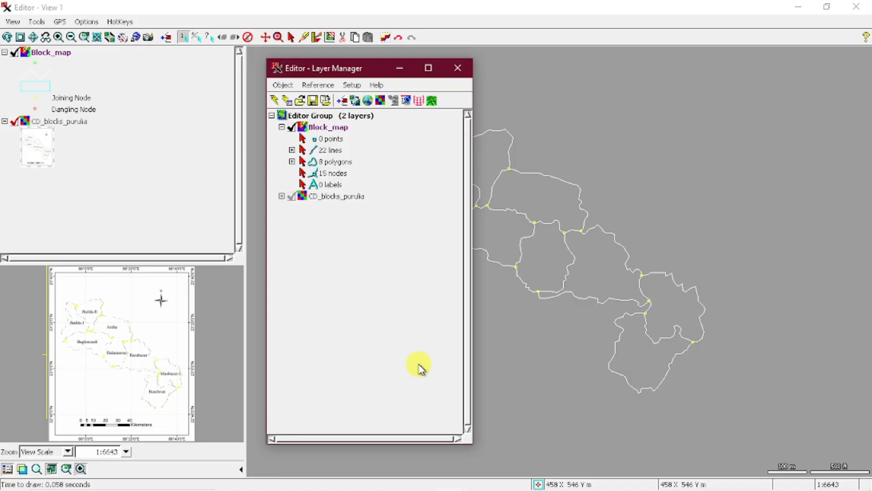
pyautogui.click(292, 162)
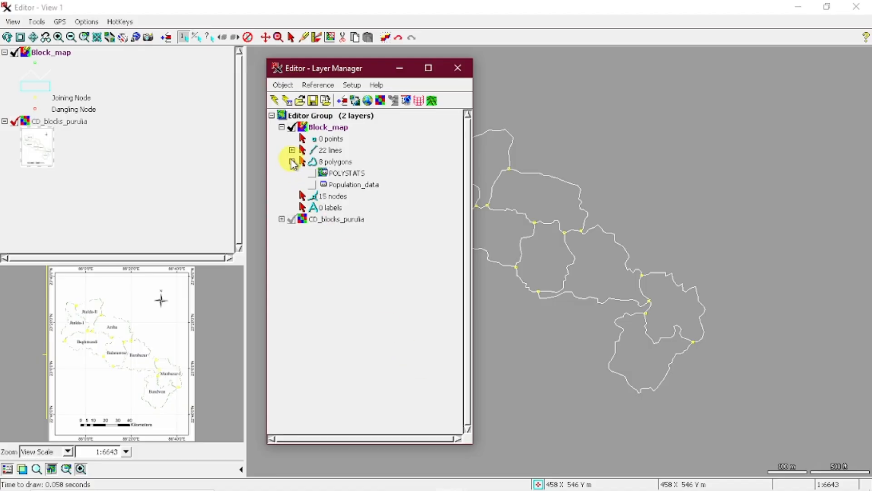
pyautogui.click(292, 161)
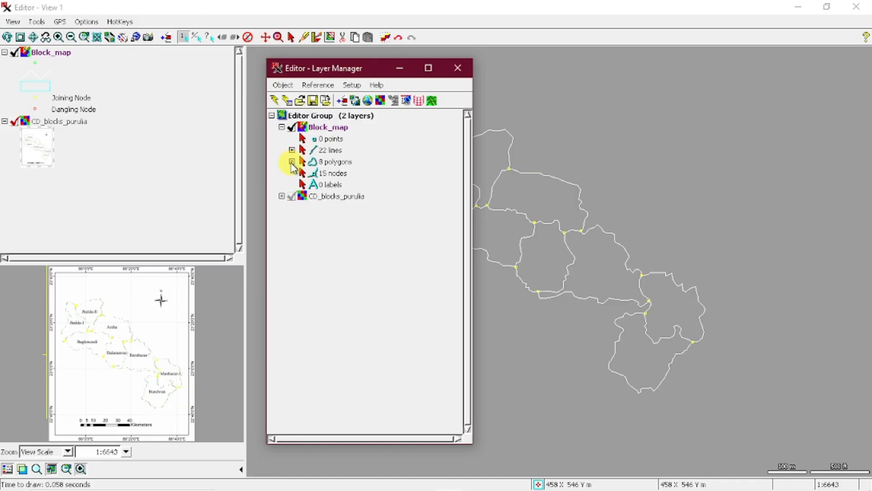
pyautogui.click(292, 162)
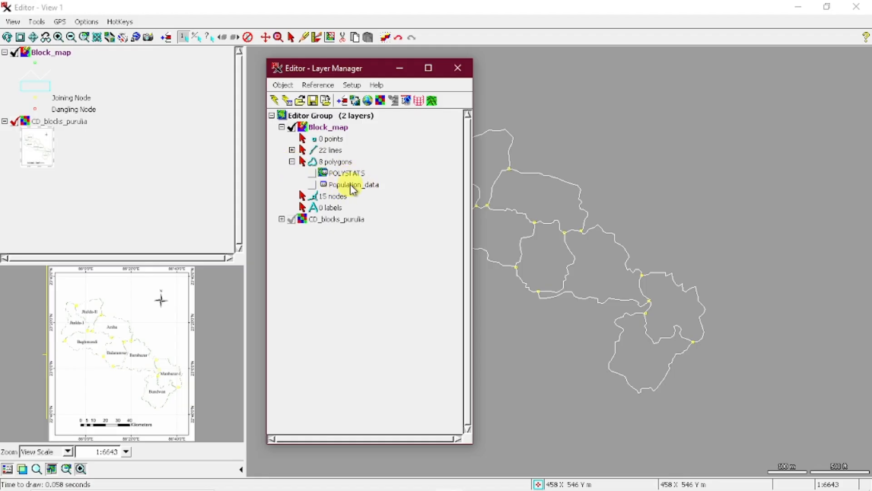
# Open the Population_data polygon table, then enlarge and reposition its window so both the Block and Pop_den columns fit.
pyautogui.moveTo(345, 189)
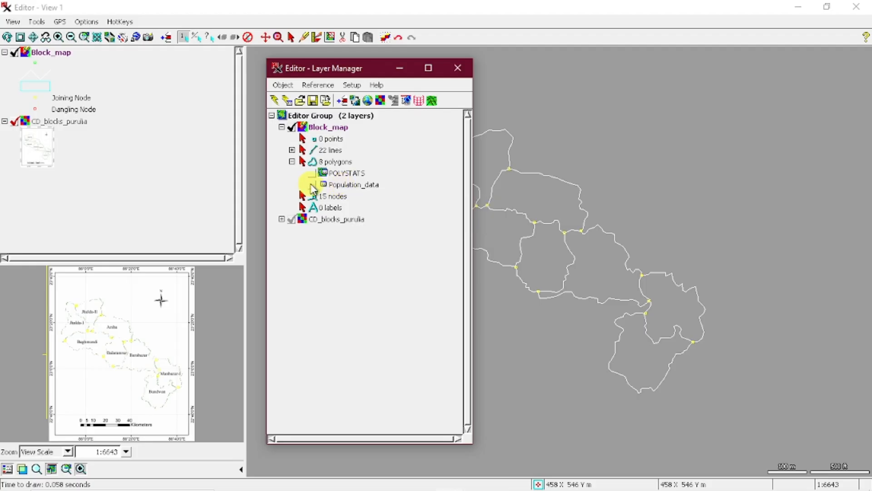
pyautogui.doubleClick(346, 184)
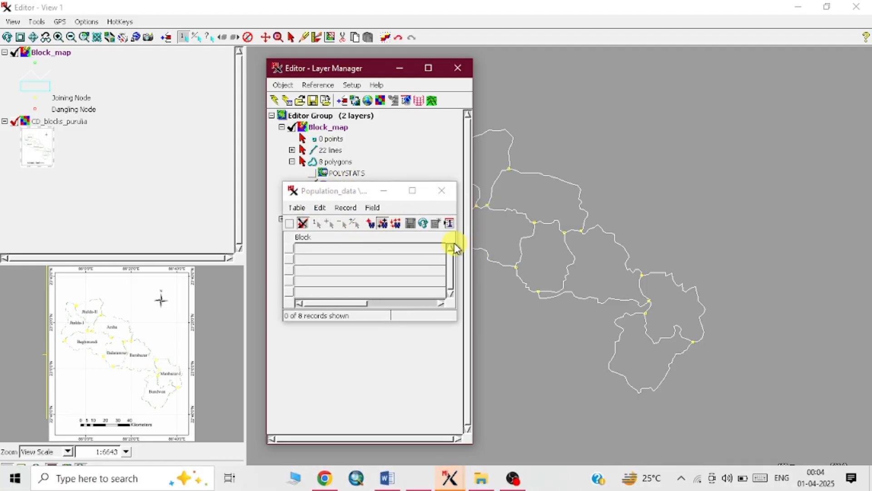
pyautogui.moveTo(457, 243); pyautogui.dragTo(755, 246)
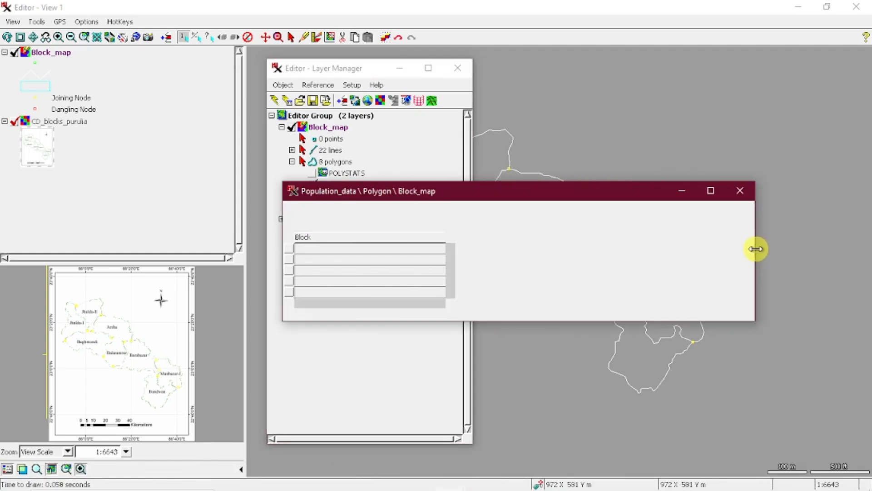
pyautogui.moveTo(513, 322); pyautogui.dragTo(517, 426)
pyautogui.moveTo(520, 193); pyautogui.dragTo(522, 130)
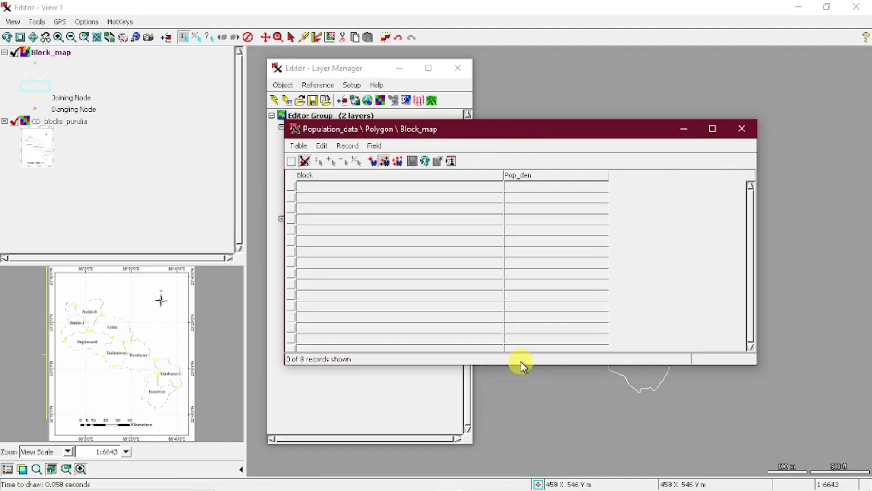
pyautogui.moveTo(522, 365); pyautogui.dragTo(527, 432)
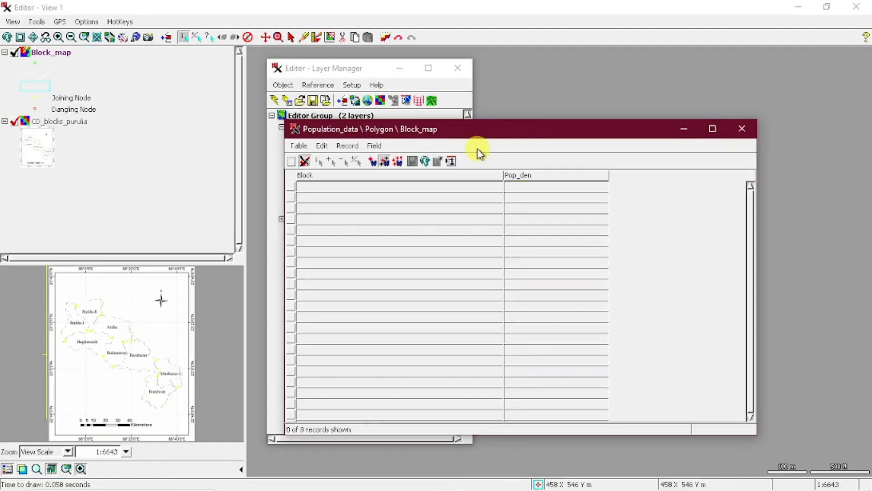
pyautogui.moveTo(498, 136); pyautogui.dragTo(547, 121)
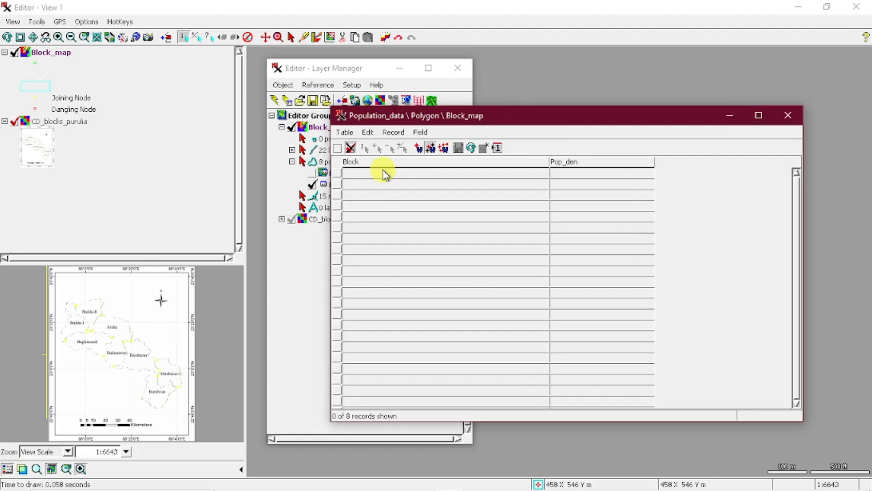
# Show all records of the Population_data table, narrow its Block and Pop_den columns, and fit the window beside the map.
pyautogui.click(444, 148)
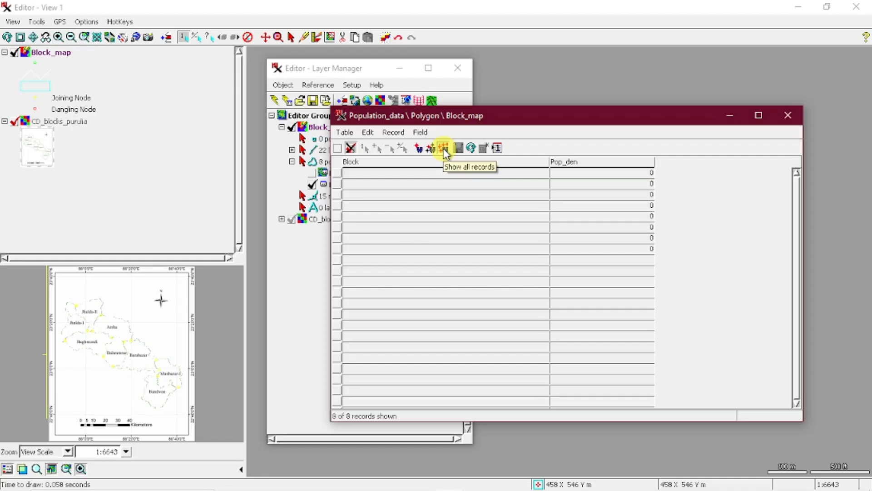
pyautogui.moveTo(591, 115); pyautogui.dragTo(400, 158)
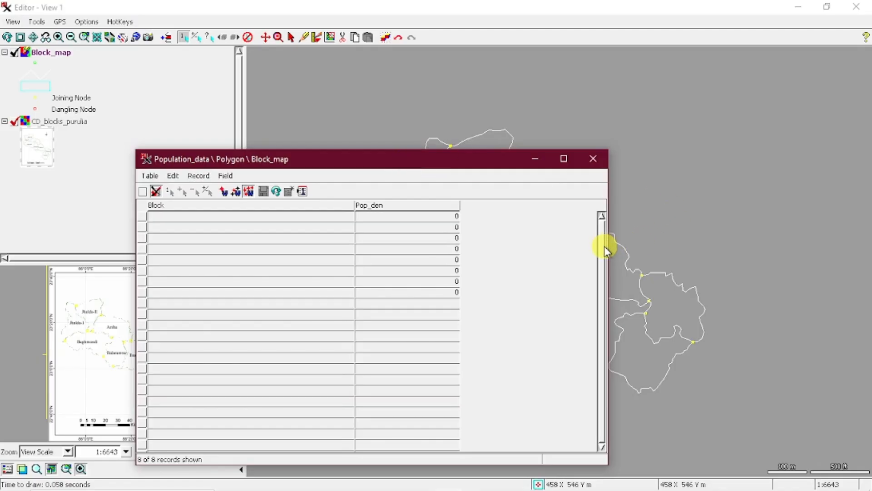
pyautogui.moveTo(609, 249); pyautogui.dragTo(477, 281)
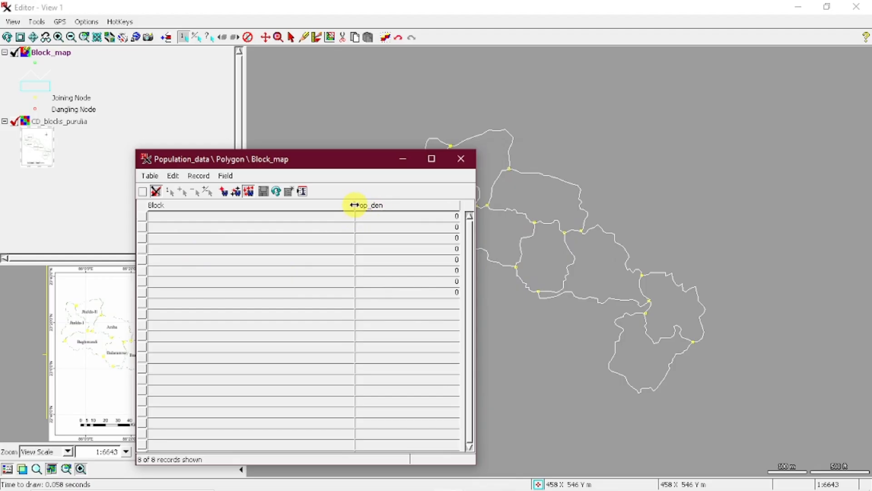
pyautogui.moveTo(355, 205); pyautogui.dragTo(269, 207)
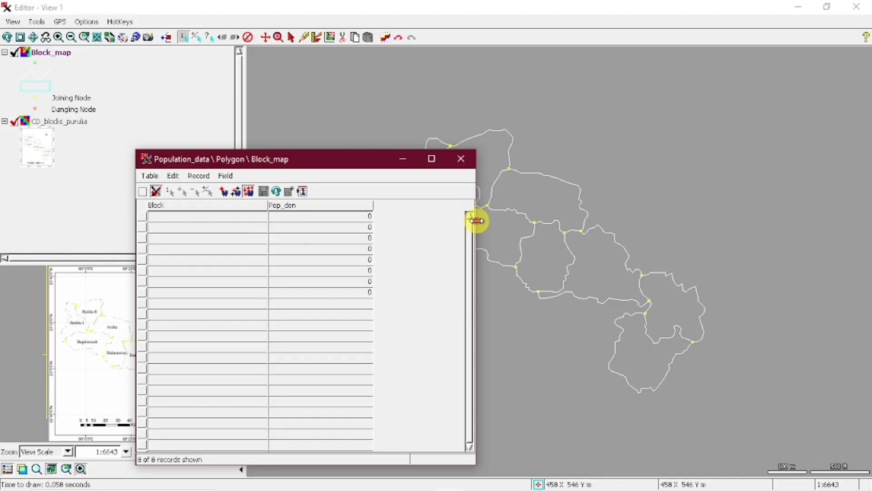
pyautogui.moveTo(476, 220); pyautogui.dragTo(380, 227)
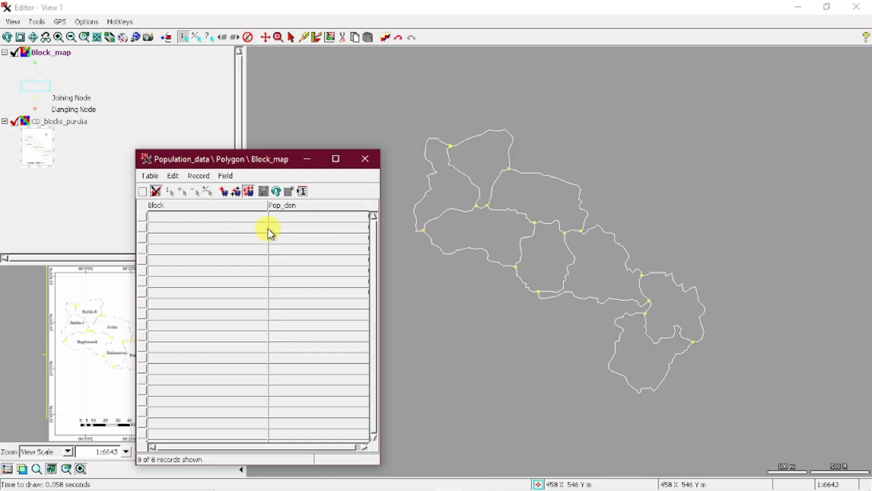
pyautogui.moveTo(268, 205); pyautogui.dragTo(241, 203)
pyautogui.moveTo(251, 168); pyautogui.dragTo(176, 175)
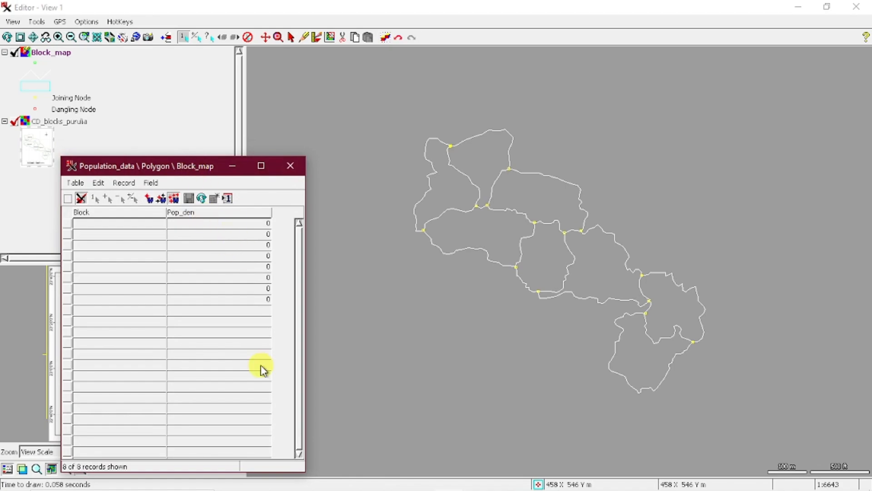
# Switch to the Question_paper document in Word, bring its whole population density table into view, and move its window clear of Population_data.
pyautogui.moveTo(417, 481)
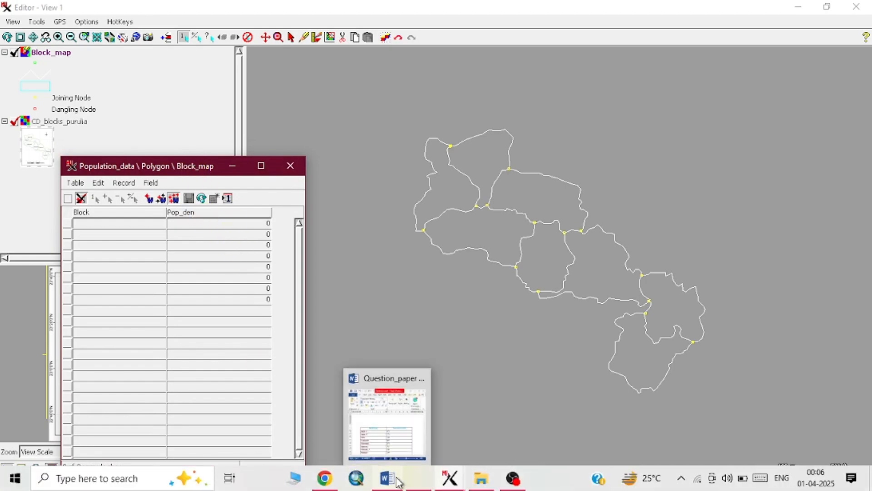
pyautogui.moveTo(394, 439)
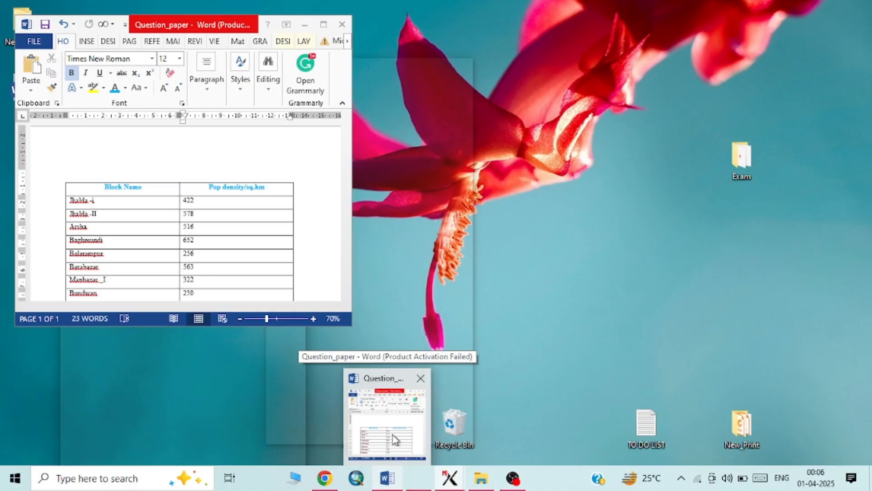
pyautogui.click(395, 440)
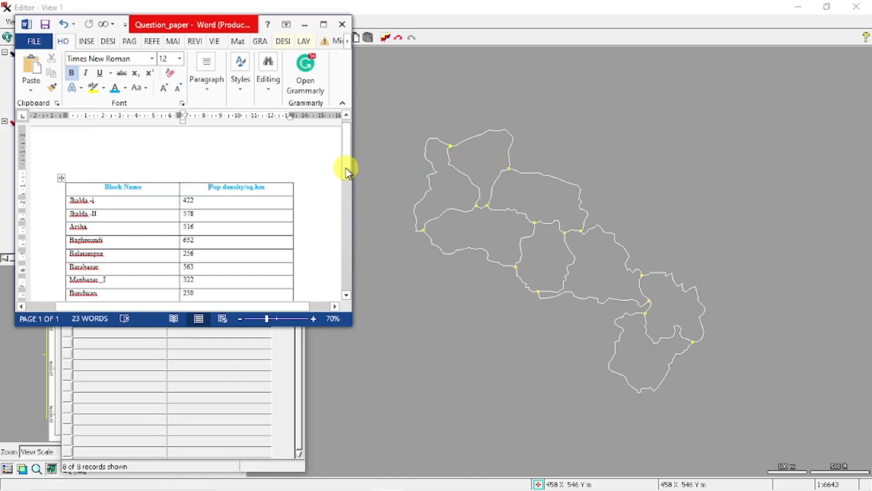
pyautogui.moveTo(347, 169); pyautogui.dragTo(348, 185)
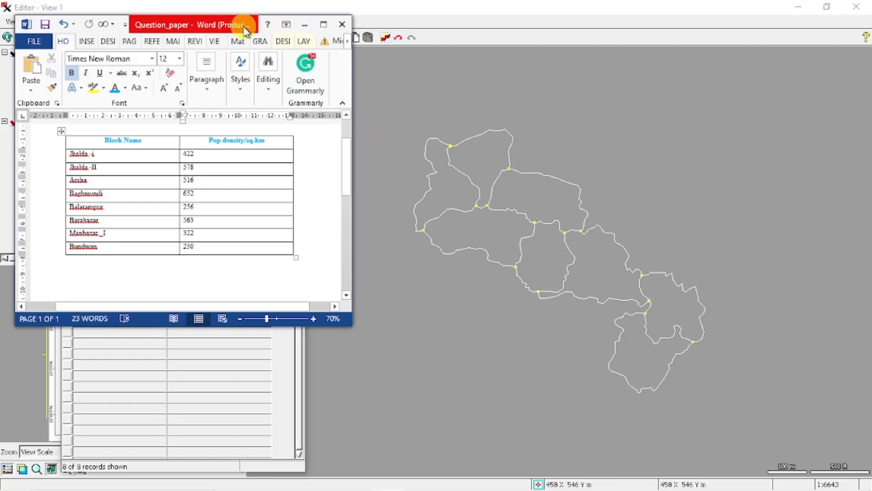
pyautogui.moveTo(240, 30); pyautogui.dragTo(807, 197)
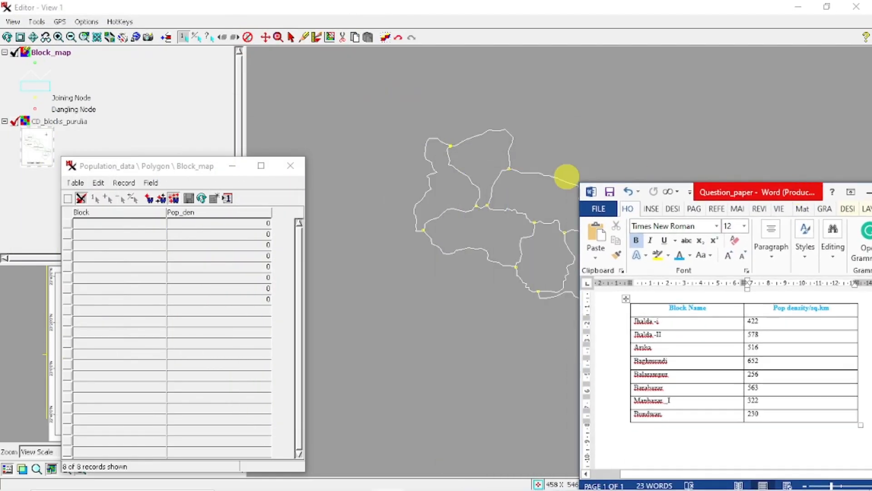
# Select the Jhalda-II polygon on the map and fill its Population_data record with Block Jhalda_II and Pop_den 578.
pyautogui.click(290, 38)
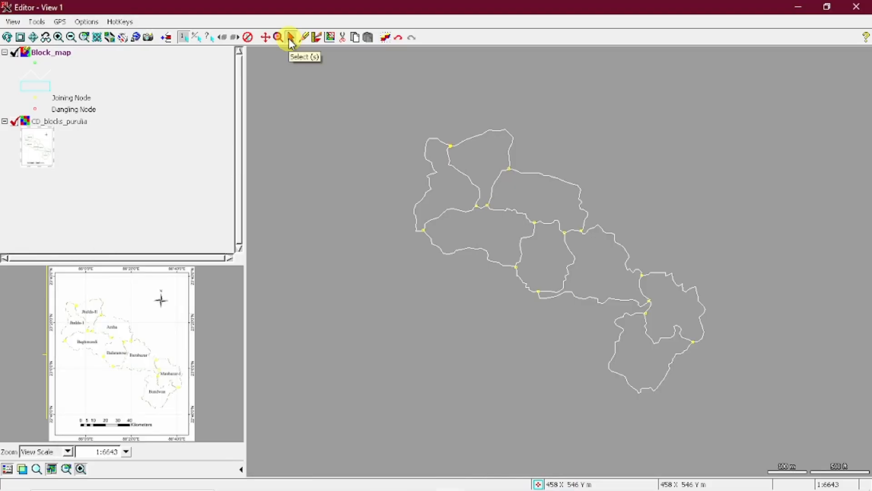
pyautogui.click(484, 151)
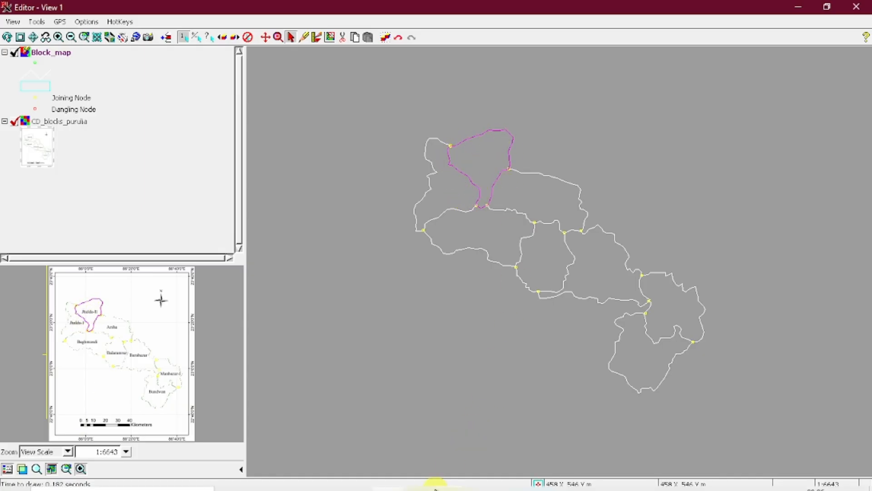
pyautogui.moveTo(465, 489)
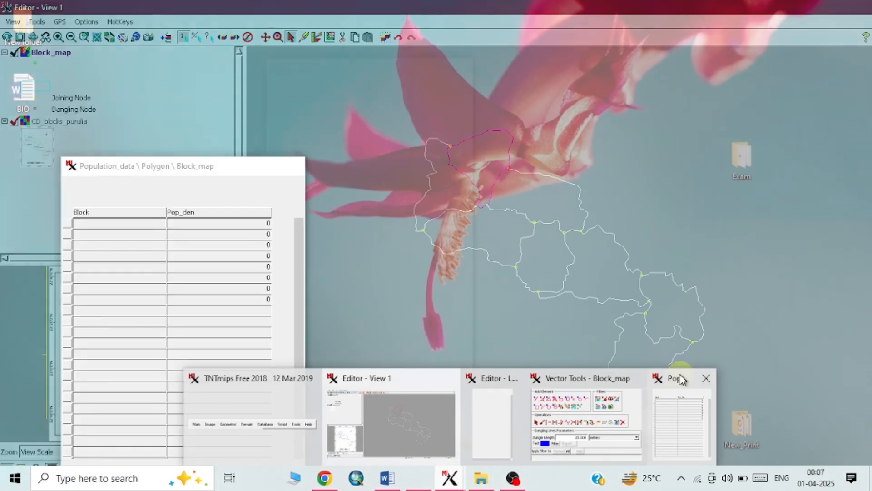
pyautogui.click(682, 379)
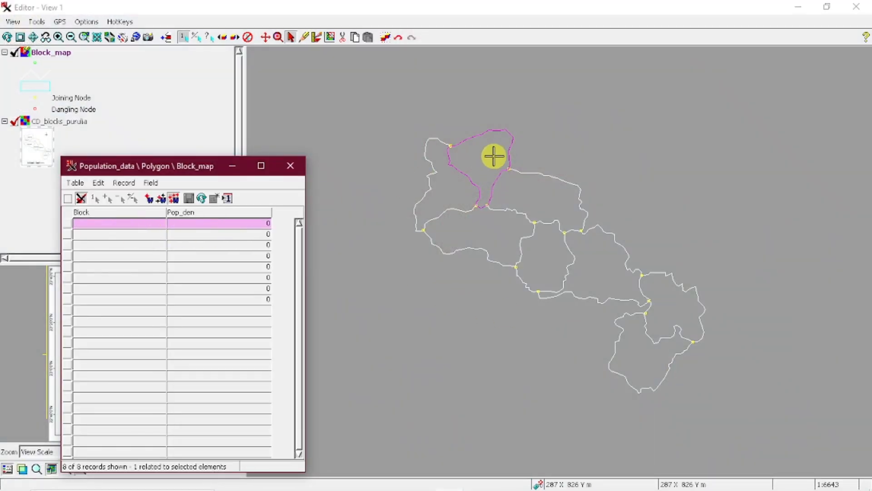
pyautogui.click(14, 121)
pyautogui.click(14, 123)
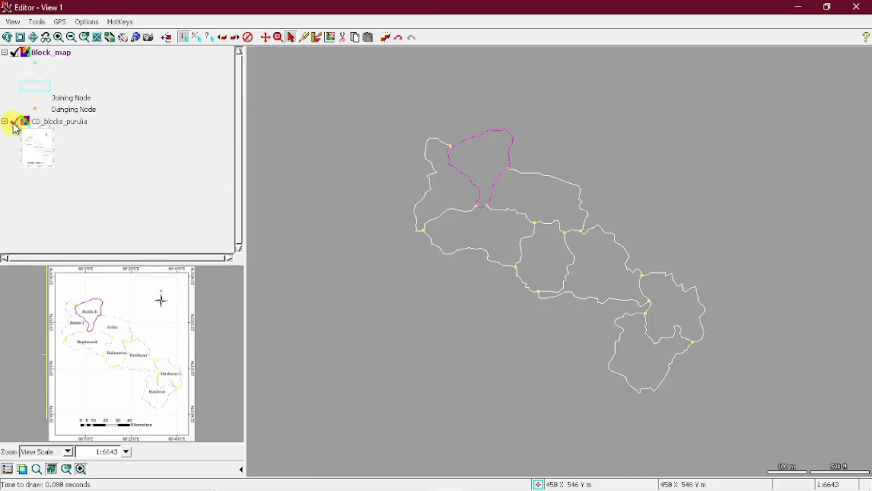
pyautogui.moveTo(394, 484)
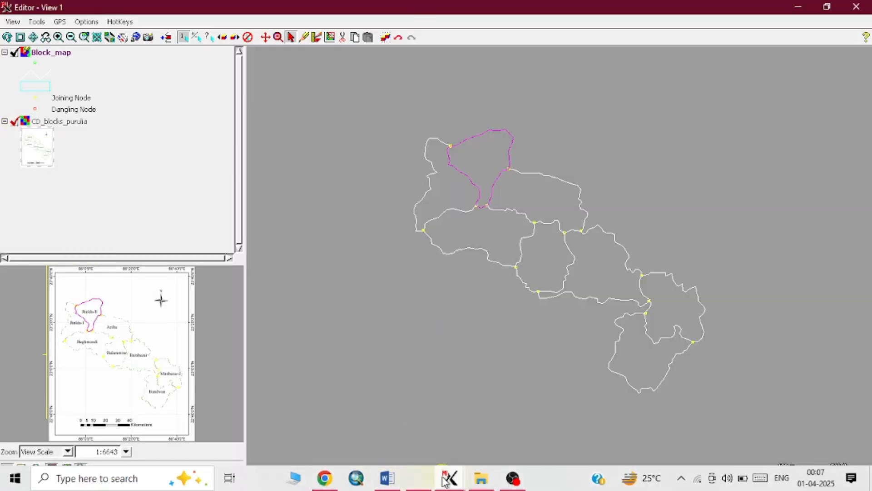
pyautogui.moveTo(450, 479)
pyautogui.click(674, 383)
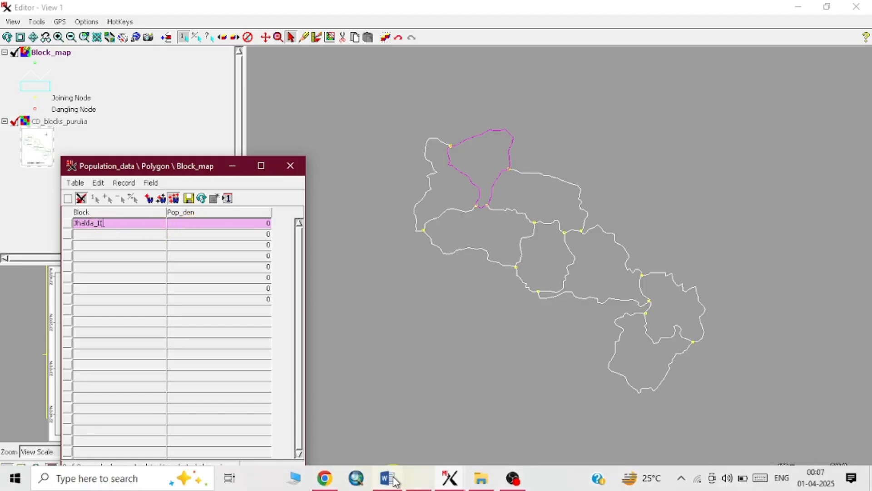
pyautogui.moveTo(391, 481)
pyautogui.moveTo(393, 422)
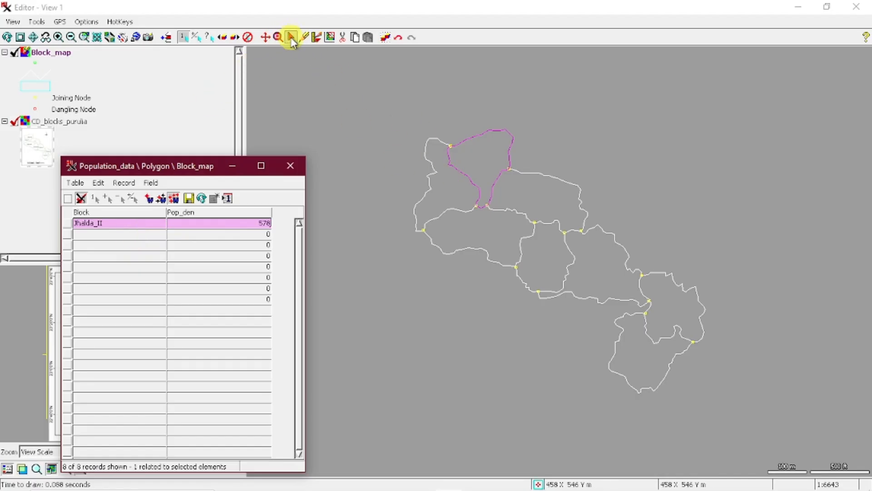
# Select the Jhalda-I polygon with the CD_blocks_purulia map shown, and fill its record with Block Jhalda_I and Pop_den 422.
pyautogui.click(446, 187)
pyautogui.click(446, 188)
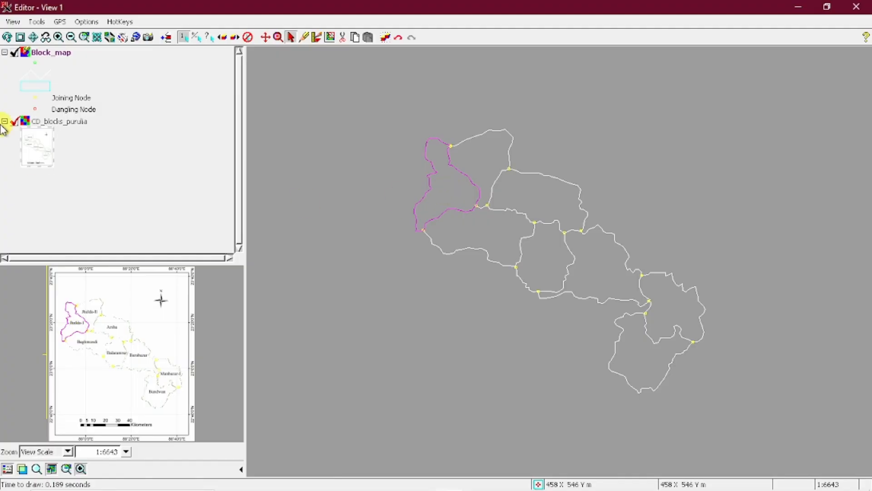
pyautogui.click(16, 122)
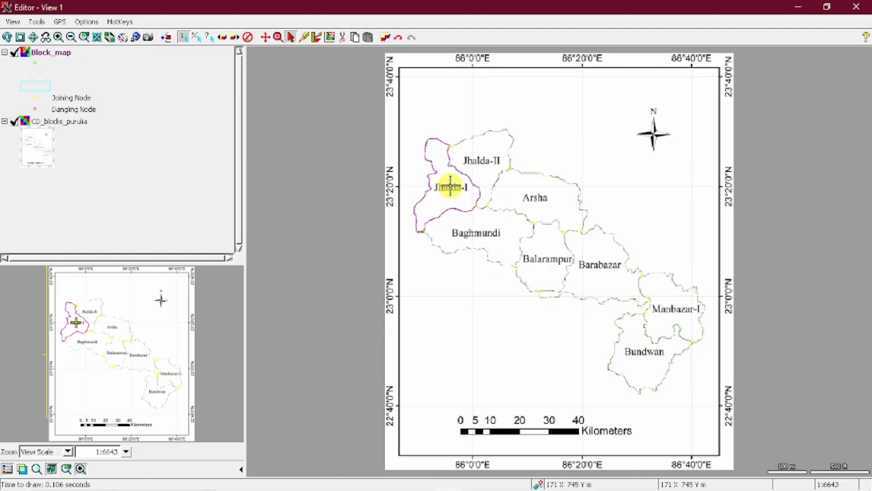
pyautogui.moveTo(427, 487)
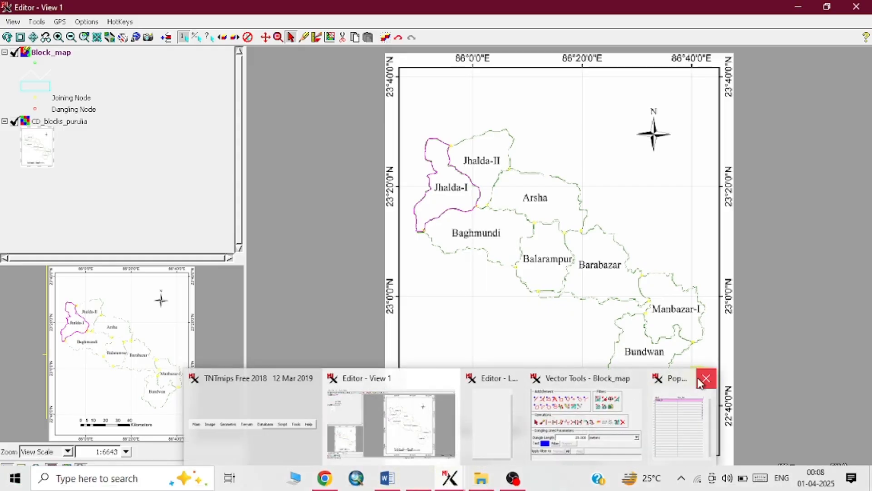
pyautogui.moveTo(672, 380)
pyautogui.click(130, 234)
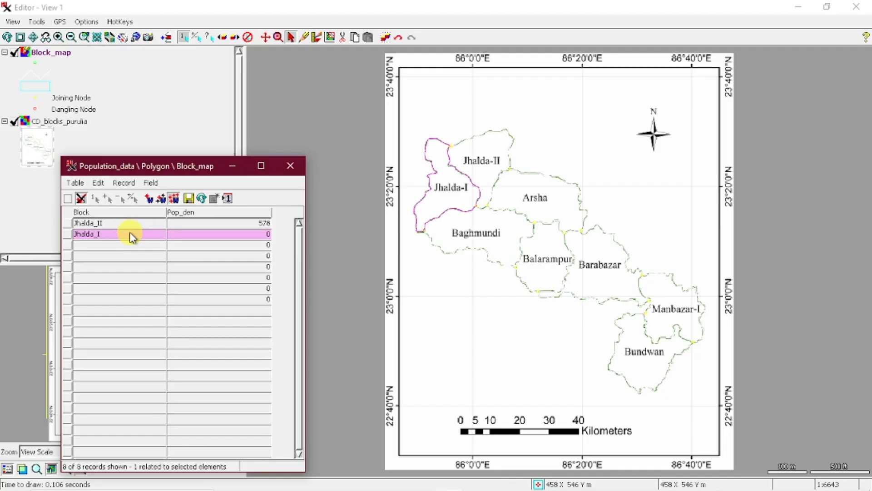
pyautogui.moveTo(408, 488)
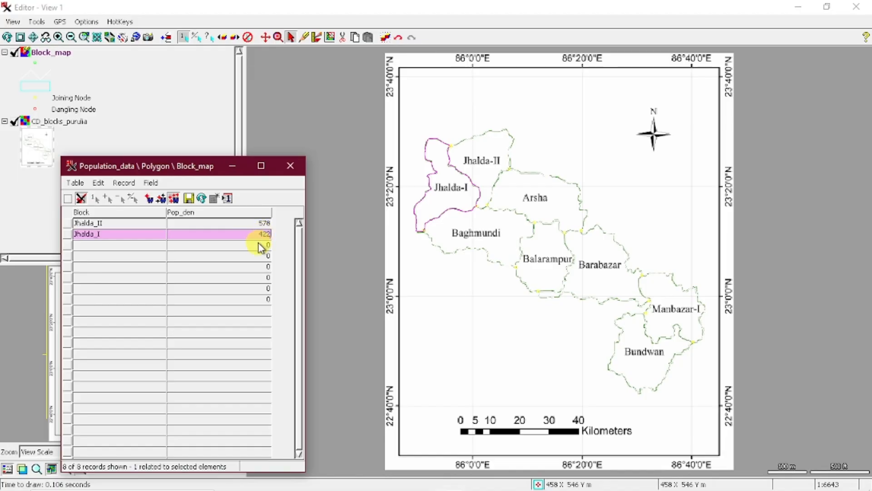
# Select the Arsha polygon and fill its Population_data record with Block Arsha and Pop_den 516.
pyautogui.click(533, 194)
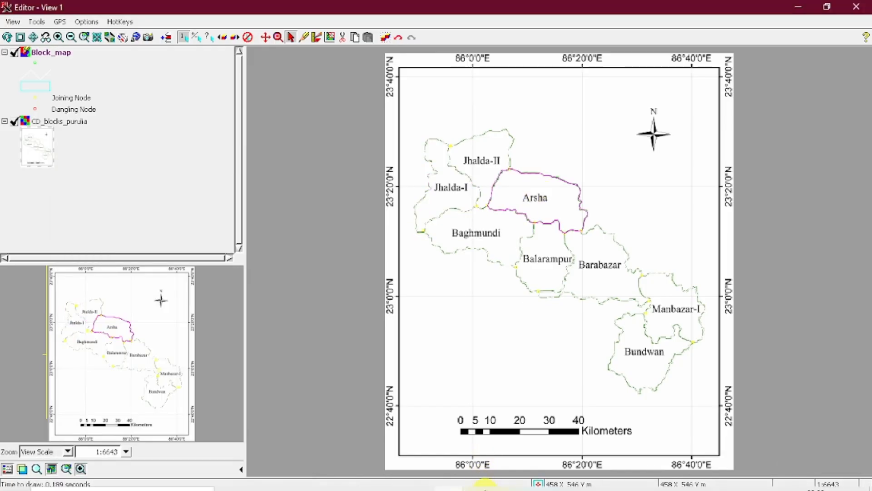
pyautogui.moveTo(450, 481)
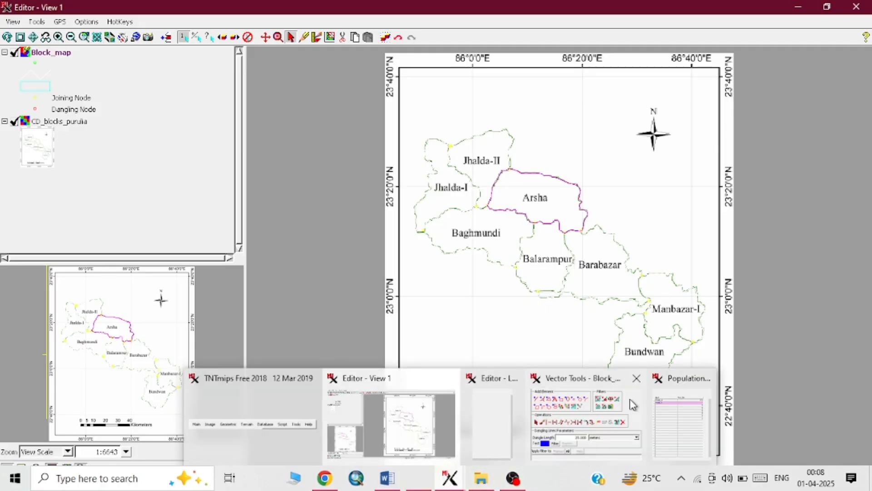
pyautogui.click(677, 389)
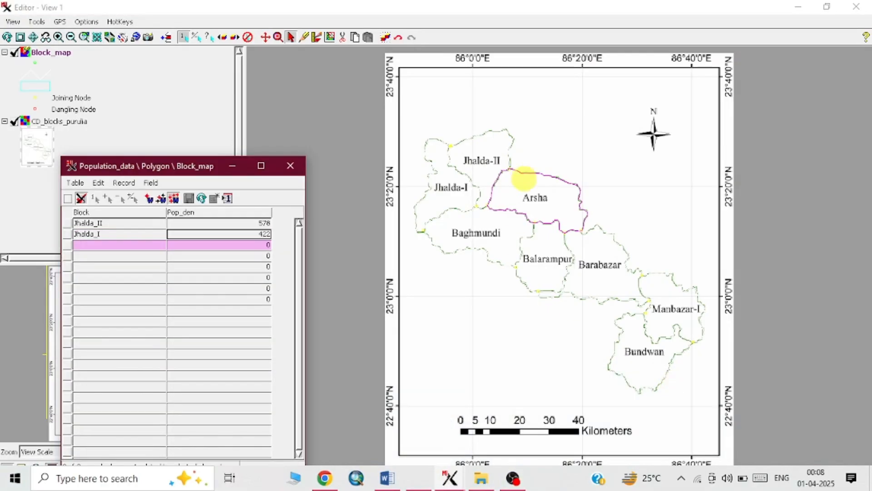
pyautogui.click(117, 246)
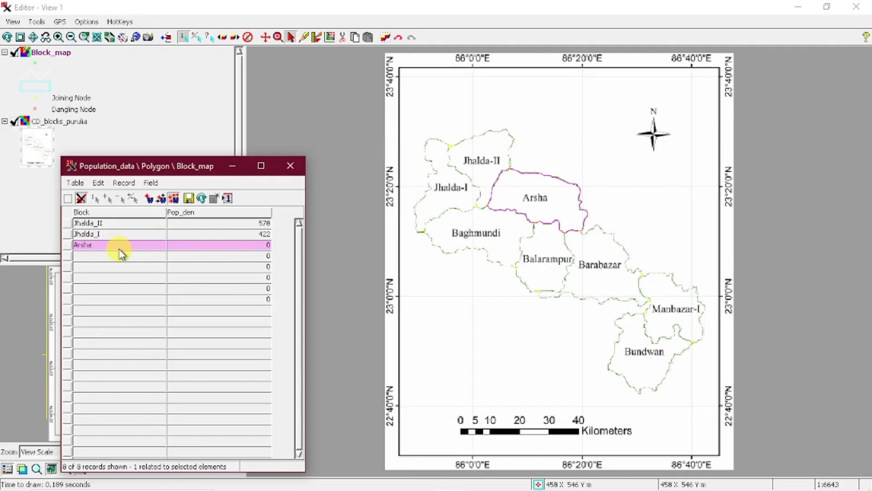
pyautogui.moveTo(411, 470)
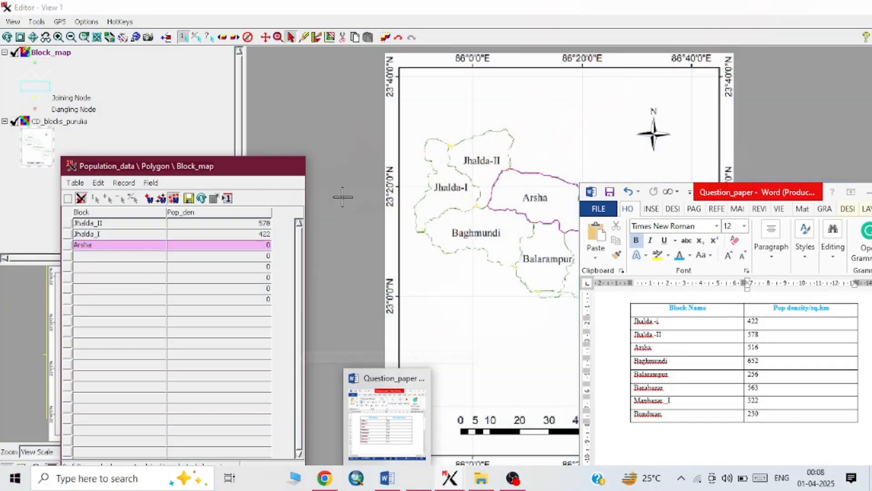
pyautogui.click(251, 247)
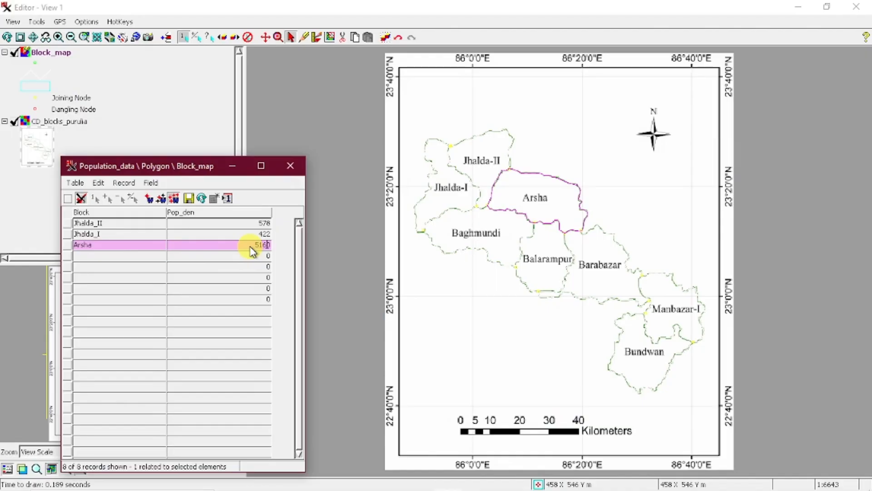
# Fill and save the remaining polygons' records, Baghmundi 652, Balarampur 256, Barabazar 563, Manbazar_I 322 and Bundwan 230, and clear the polygon selection.
pyautogui.click(504, 232)
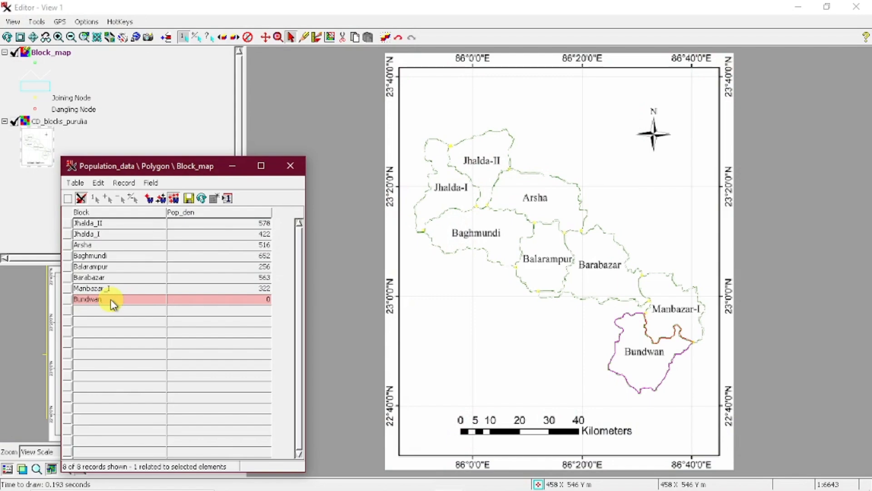
pyautogui.moveTo(392, 489)
pyautogui.moveTo(383, 485)
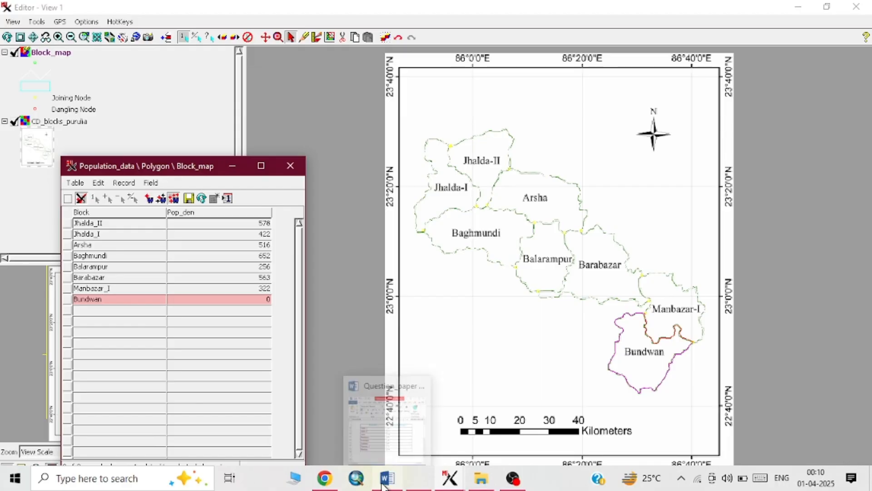
pyautogui.moveTo(395, 435)
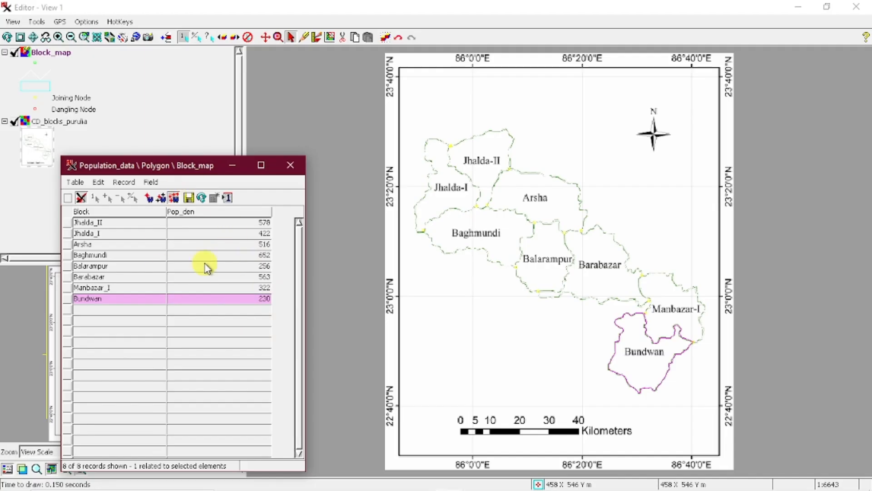
pyautogui.click(188, 199)
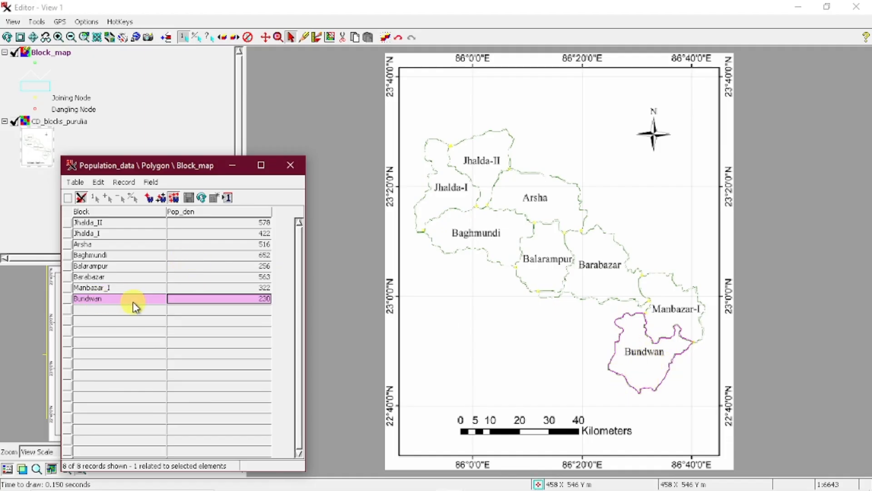
pyautogui.click(249, 38)
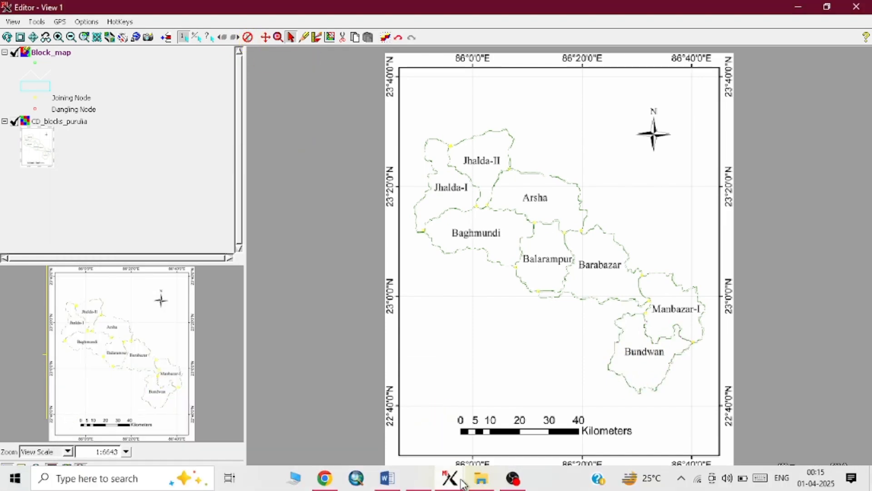
# Open the Population_data polygon table of Block_map, review its Block and Pop_den records, and close it.
pyautogui.moveTo(463, 483)
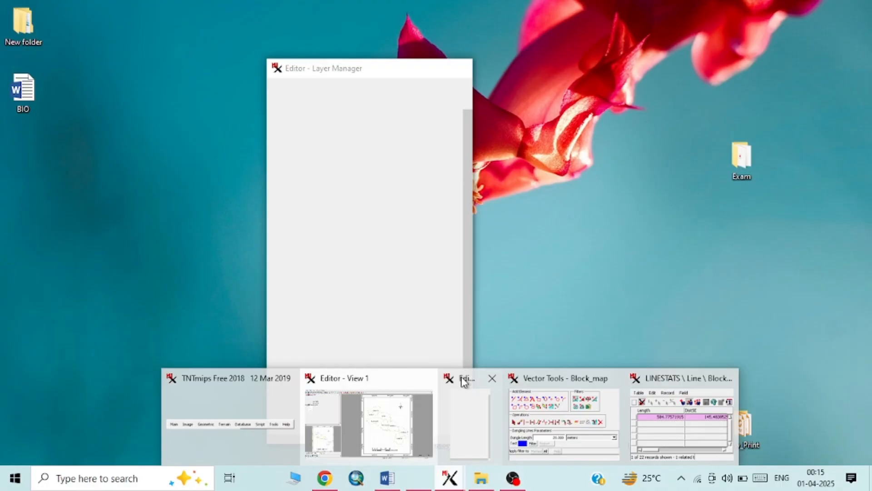
pyautogui.click(465, 381)
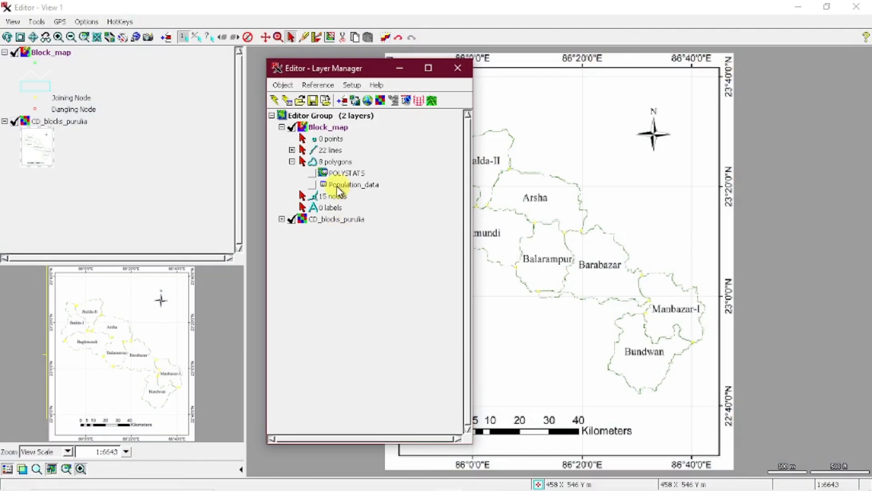
pyautogui.click(312, 184)
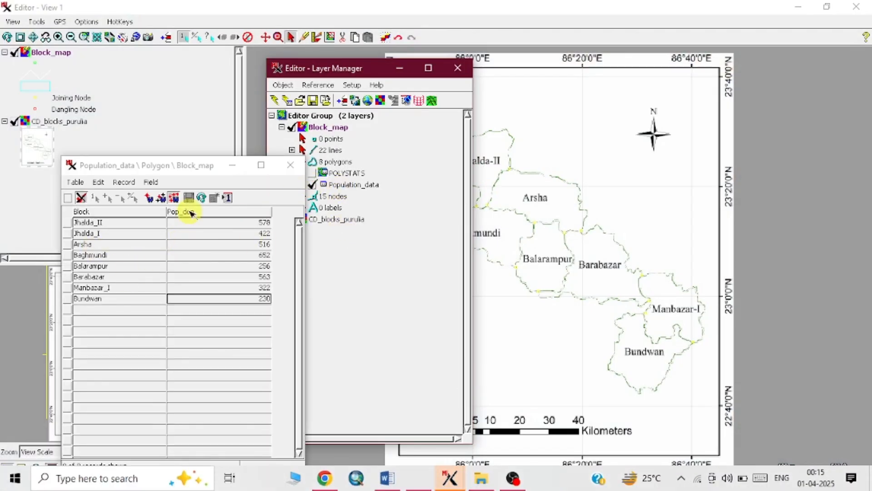
pyautogui.click(291, 167)
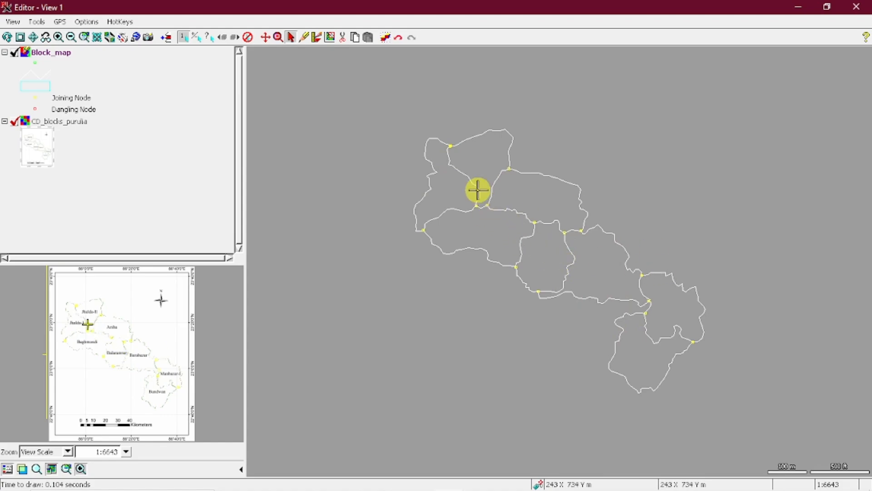
# In Block_map's vector layer controls, start a new by-attribute polygon style assignment table based on the Block field of Population_data.
pyautogui.rightClick(61, 53)
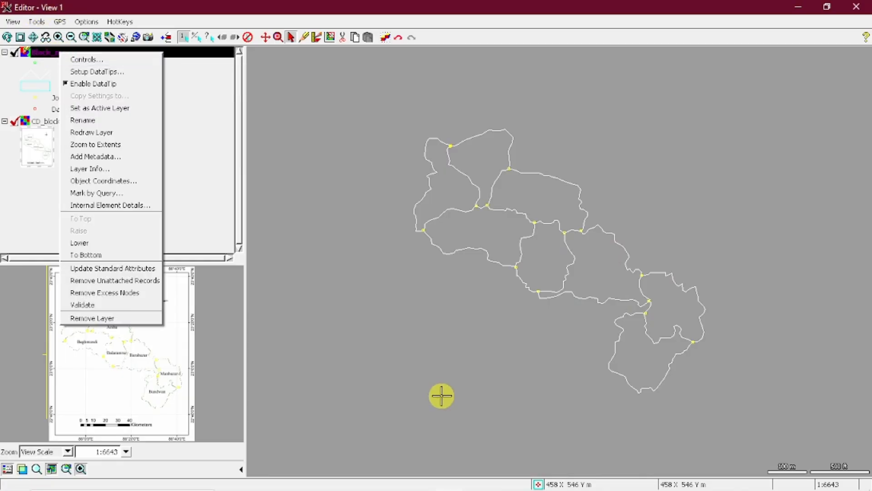
pyautogui.moveTo(456, 484)
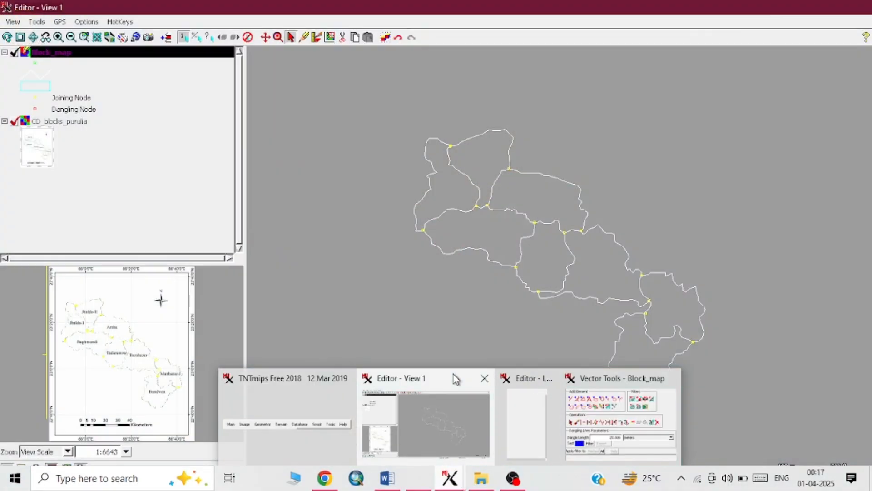
pyautogui.moveTo(525, 378)
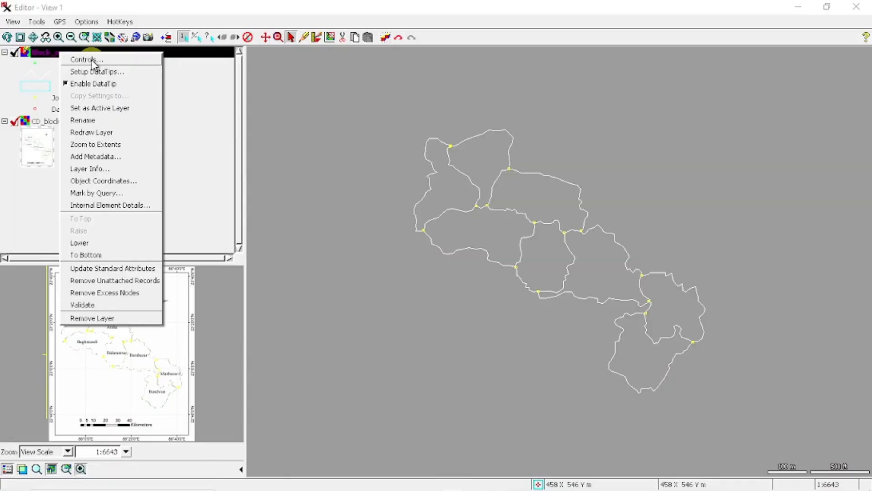
pyautogui.click(94, 63)
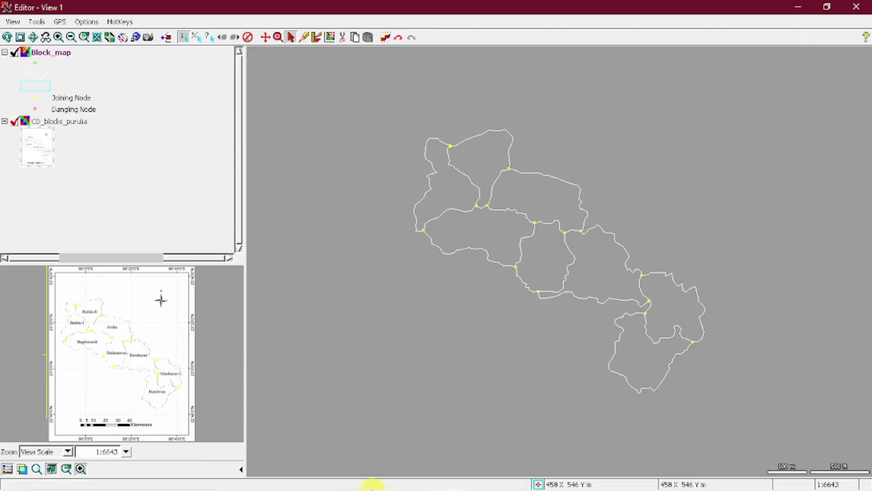
pyautogui.moveTo(437, 485)
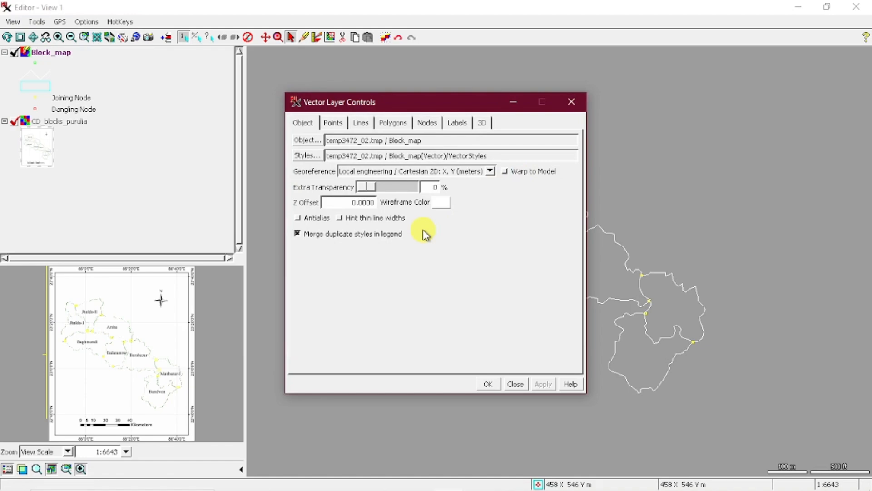
pyautogui.click(390, 123)
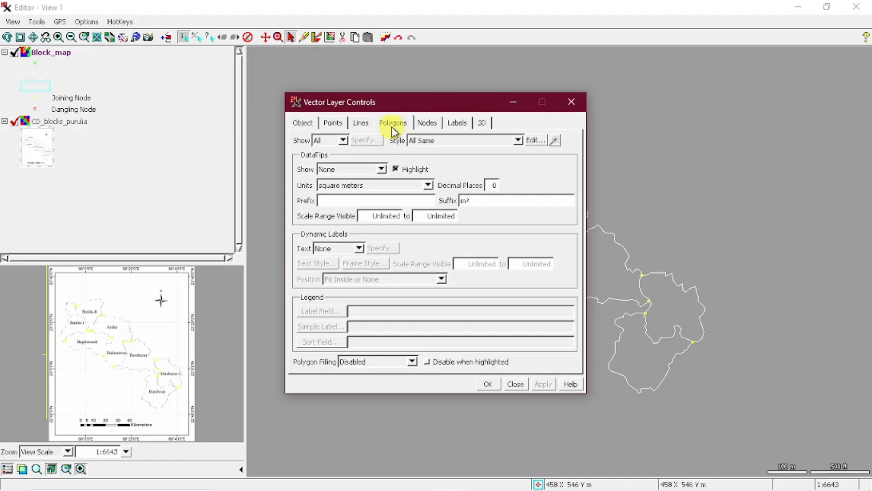
pyautogui.click(518, 140)
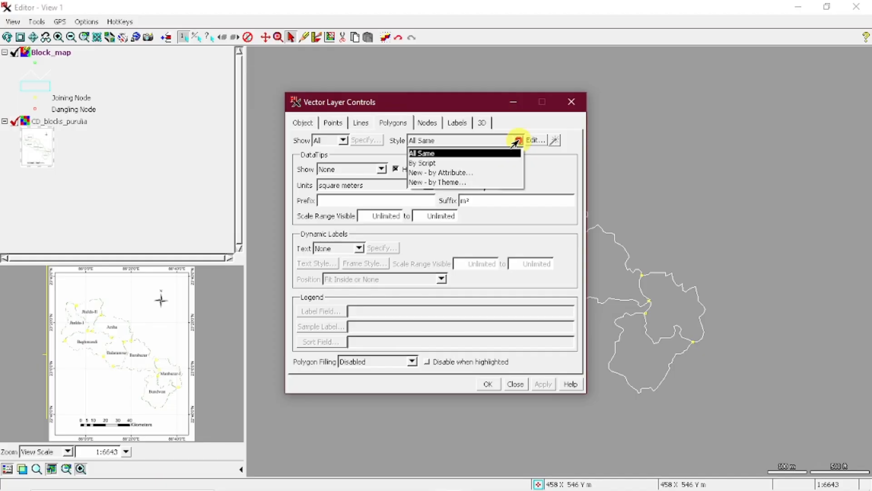
pyautogui.click(444, 173)
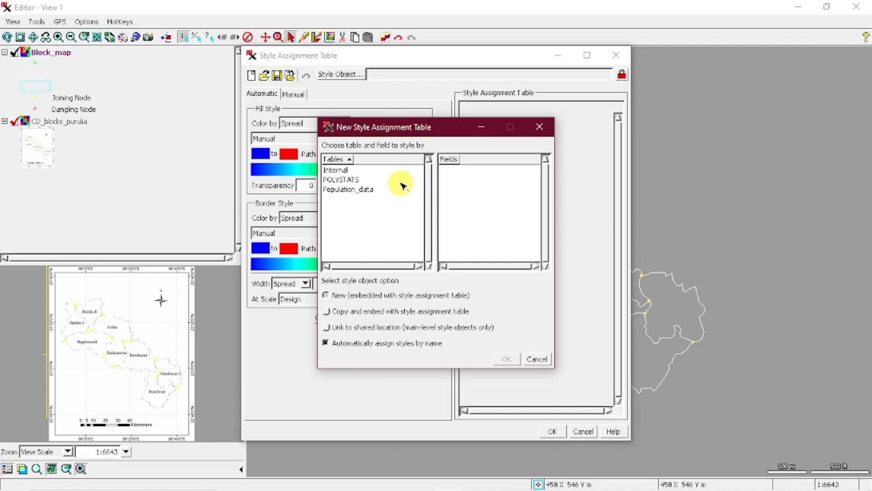
pyautogui.click(349, 190)
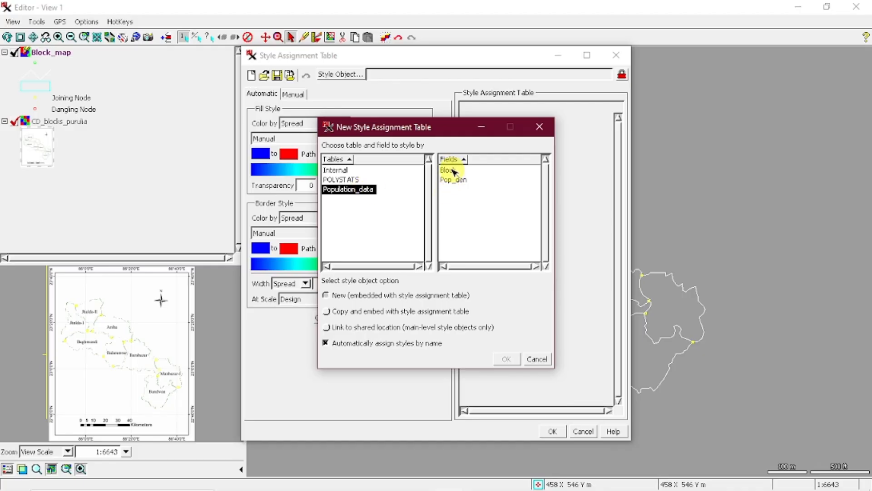
pyautogui.click(453, 172)
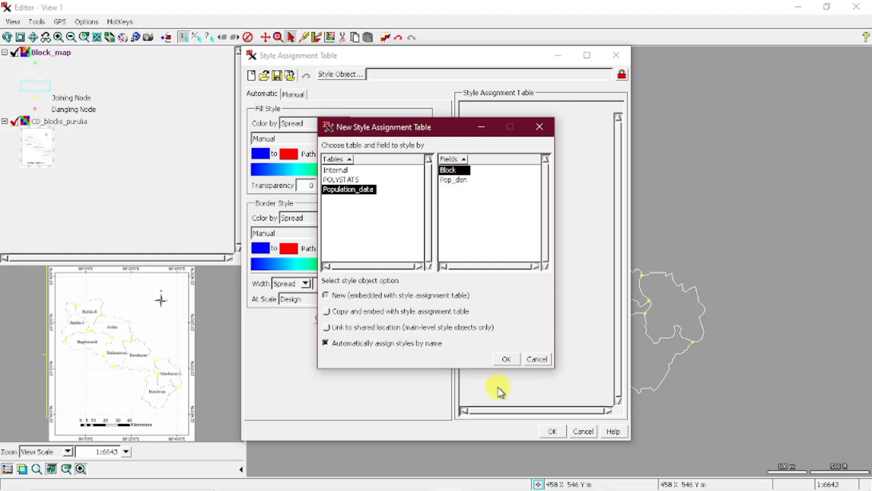
pyautogui.click(506, 358)
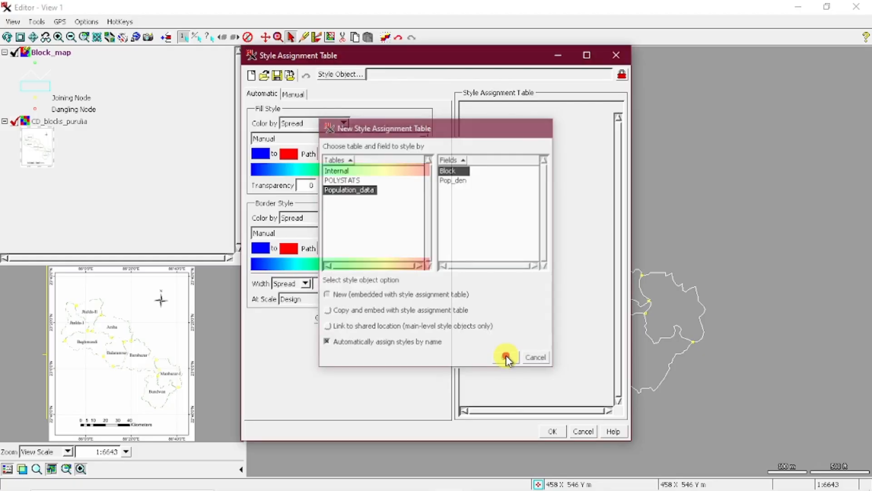
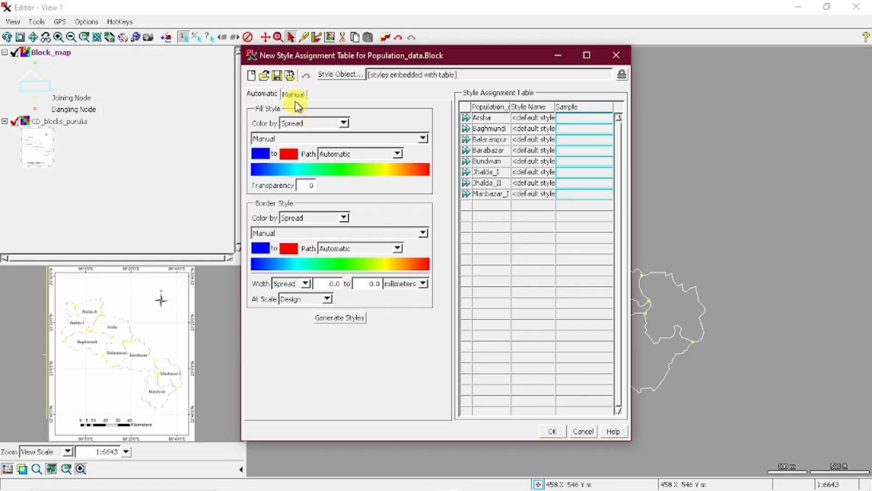
# Generate the spread-colour styles for all blocks and save the style assignment table under the name Block.
pyautogui.click(338, 318)
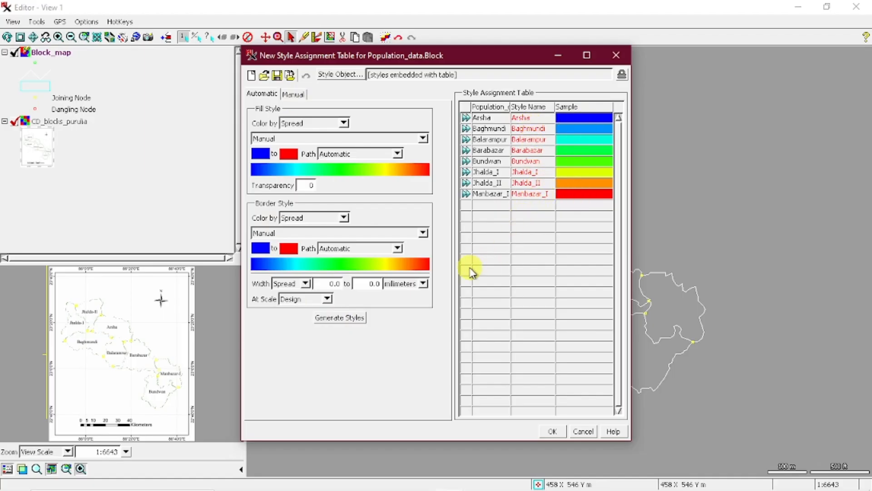
pyautogui.click(551, 432)
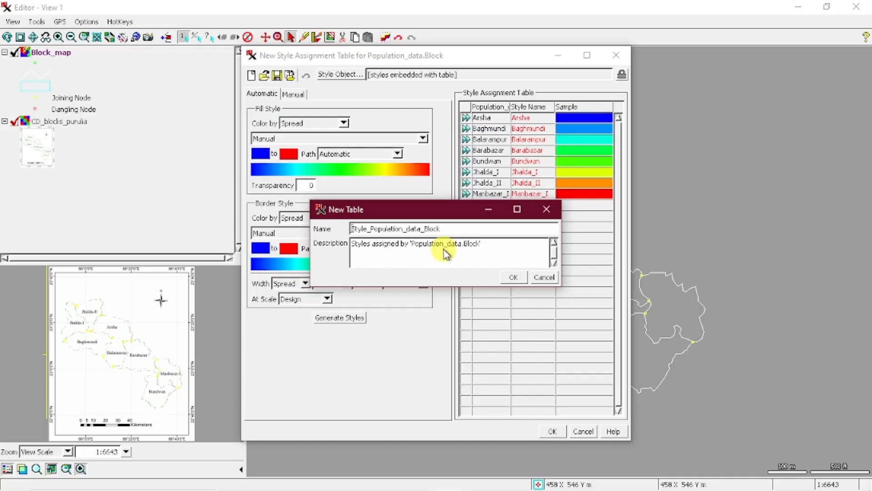
pyautogui.click(425, 229)
pyautogui.moveTo(426, 230); pyautogui.dragTo(341, 233)
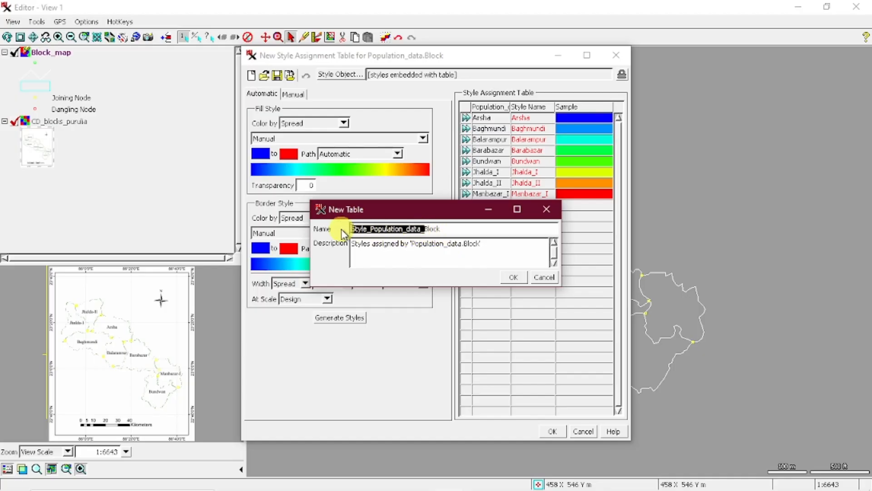
pyautogui.press('BackSpace')
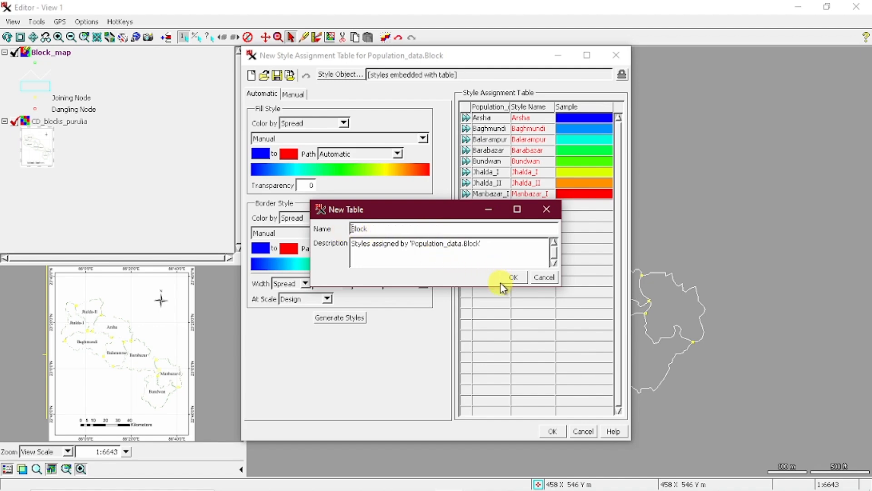
pyautogui.click(511, 278)
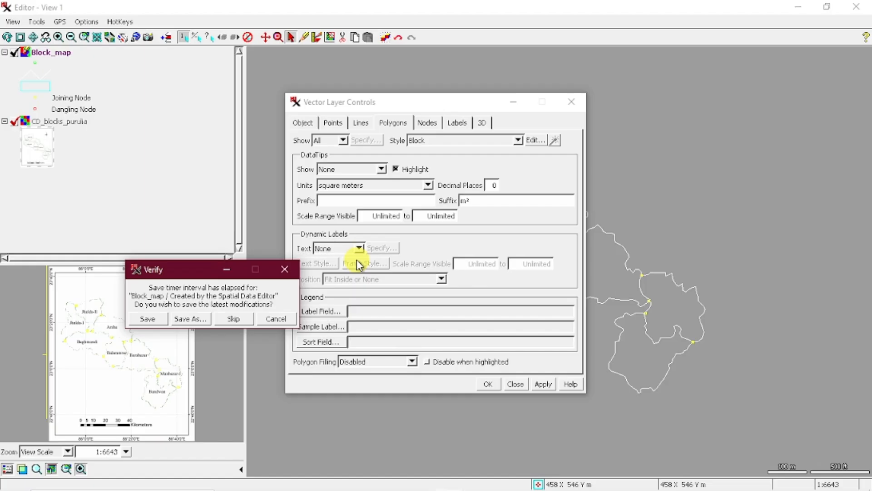
# Save the latest Block_map modifications and dismiss the save status.
pyautogui.moveTo(181, 269); pyautogui.dragTo(184, 195)
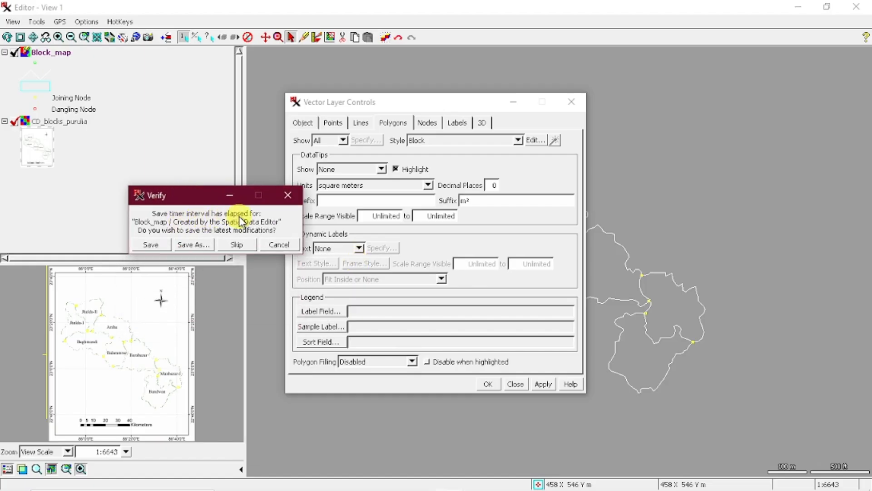
pyautogui.click(163, 246)
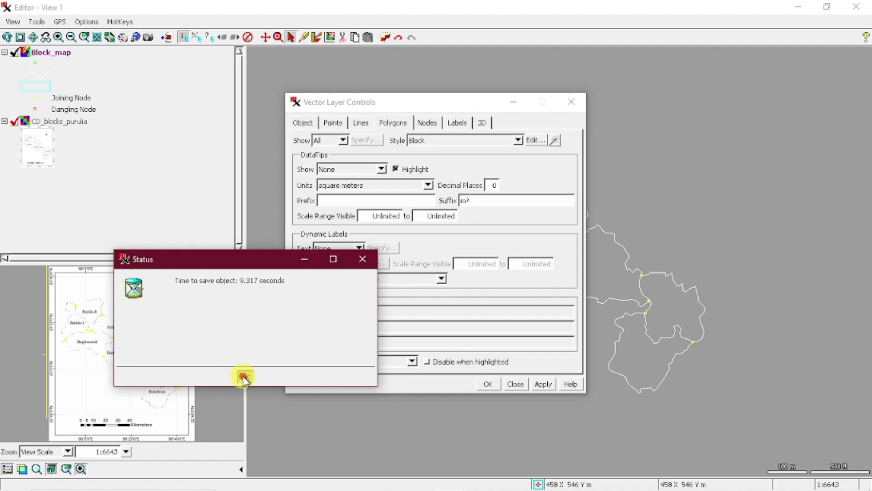
pyautogui.click(241, 376)
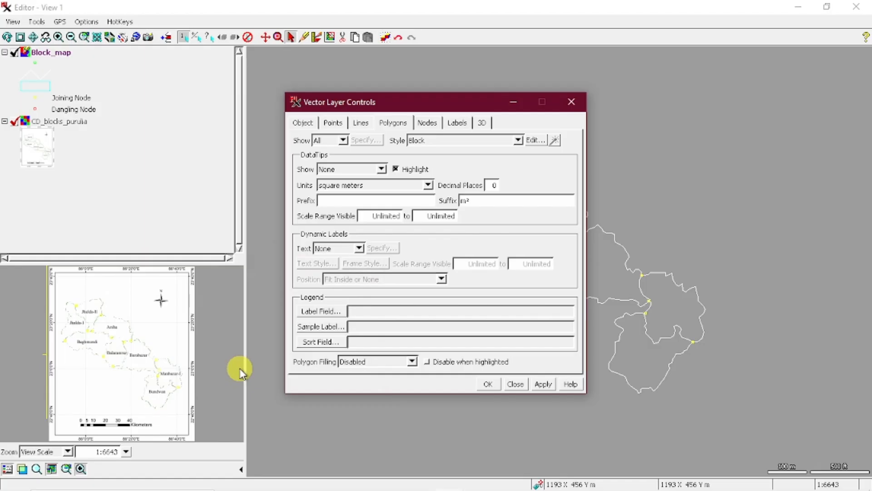
# Enable polygon filling for 2D only and set the polygons' dynamic labels by attribute to Block.Block.
pyautogui.click(412, 361)
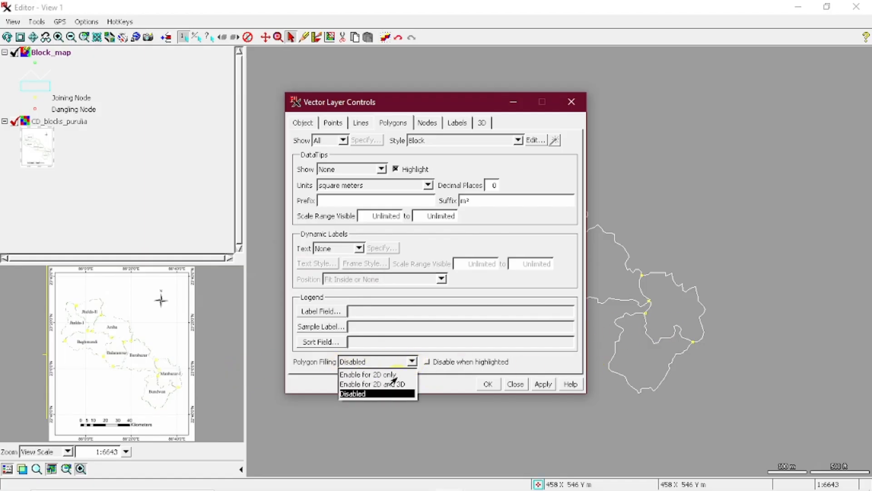
pyautogui.click(366, 374)
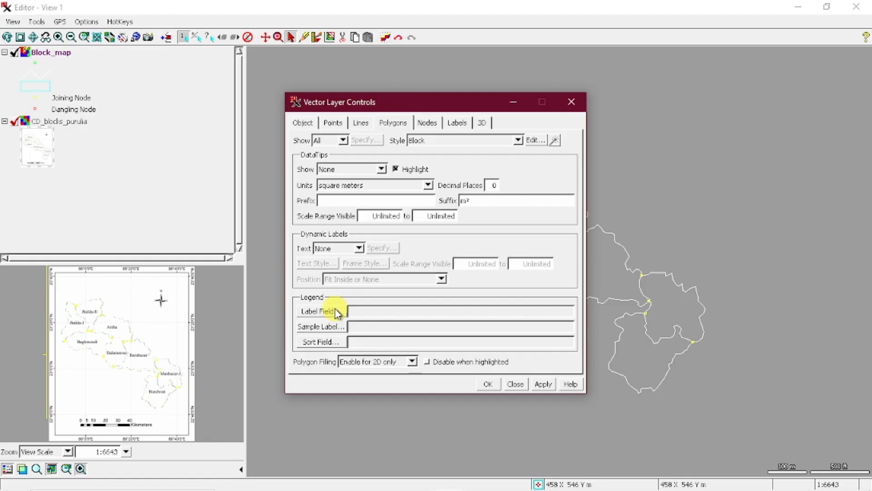
pyautogui.click(359, 248)
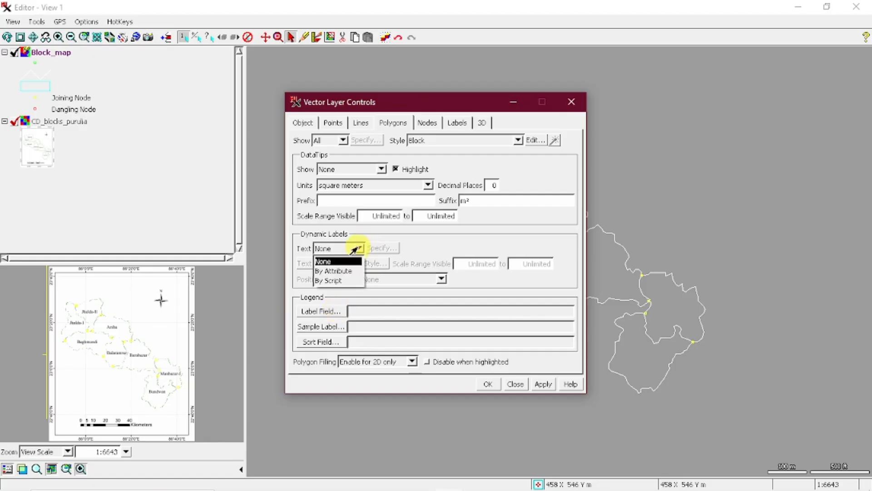
pyautogui.click(325, 271)
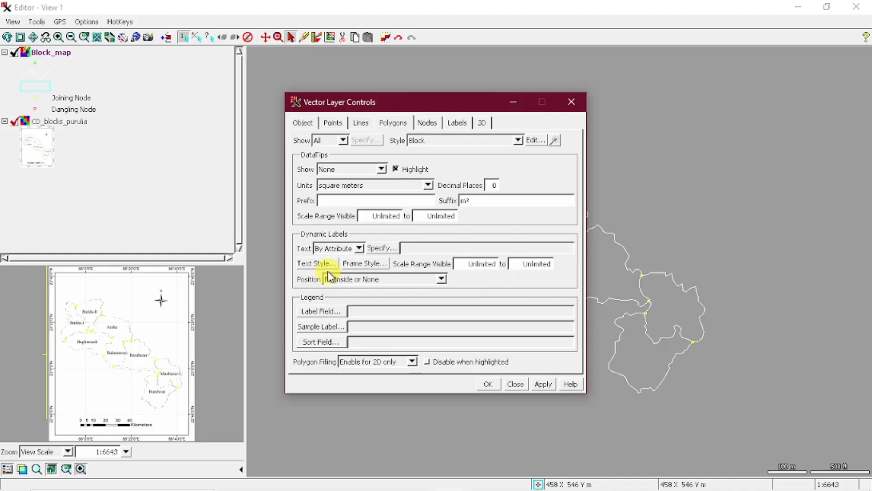
pyautogui.click(386, 248)
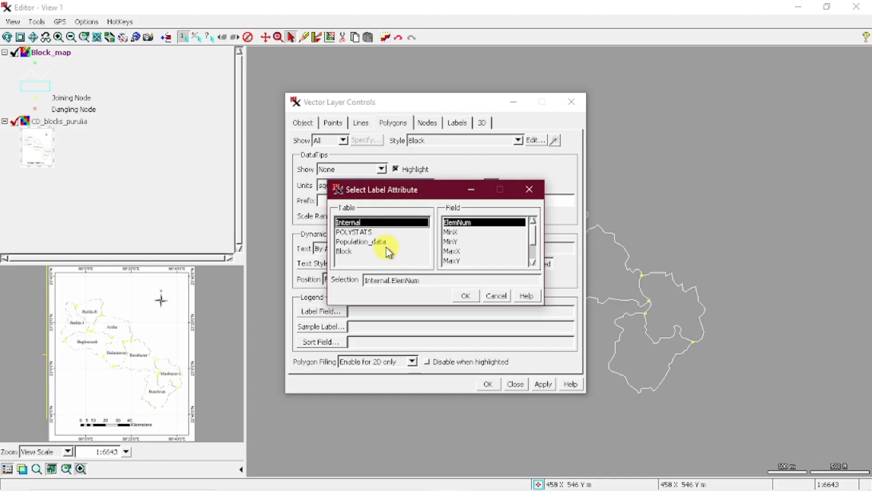
pyautogui.click(347, 253)
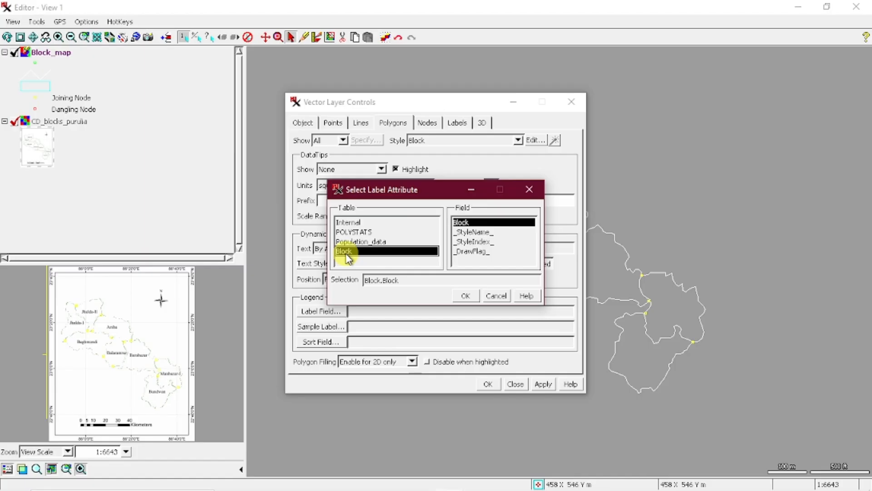
pyautogui.click(463, 296)
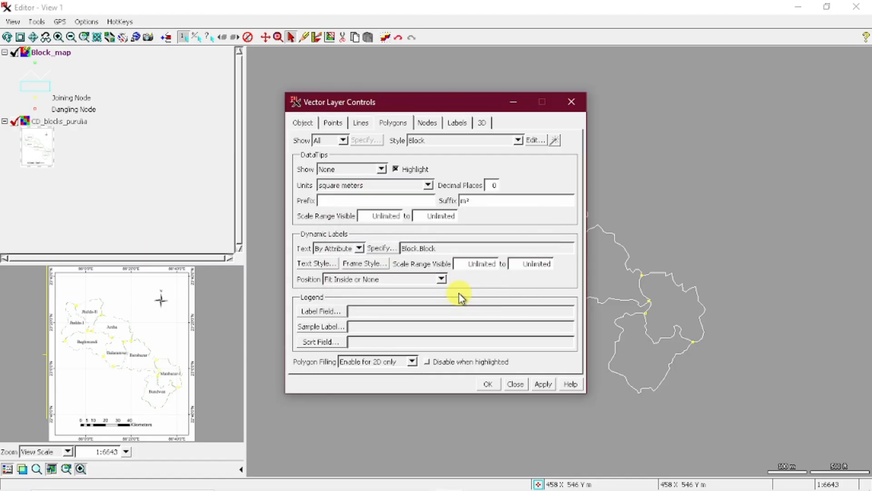
# Set the label text style to an 8 mm ascender height at scale 1:6643, and apply the polygon display settings.
pyautogui.click(312, 264)
pyautogui.click(320, 264)
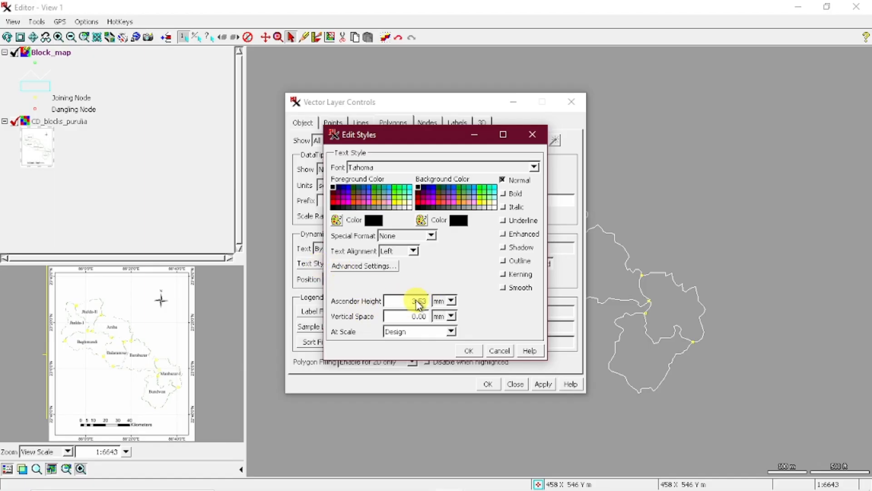
pyautogui.moveTo(414, 302); pyautogui.dragTo(431, 306)
pyautogui.write('2')
pyautogui.press('BackSpace')
pyautogui.write('8')
pyautogui.click(452, 332)
pyautogui.click(402, 364)
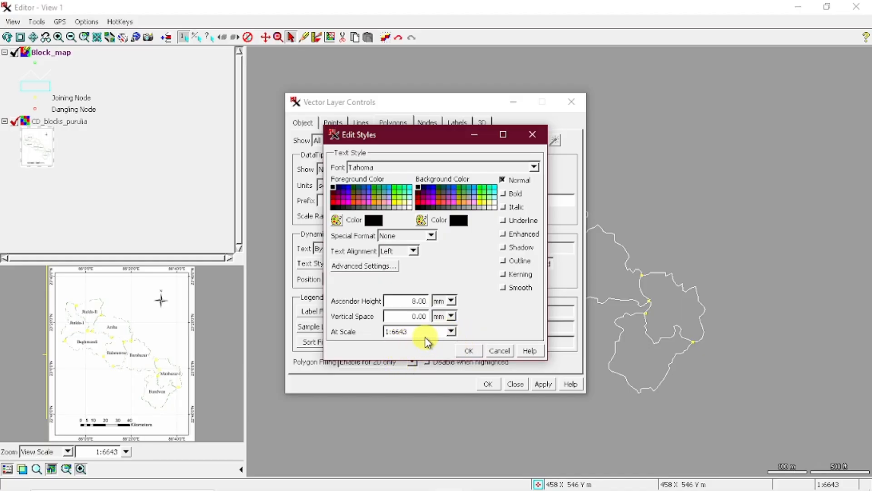
pyautogui.click(468, 351)
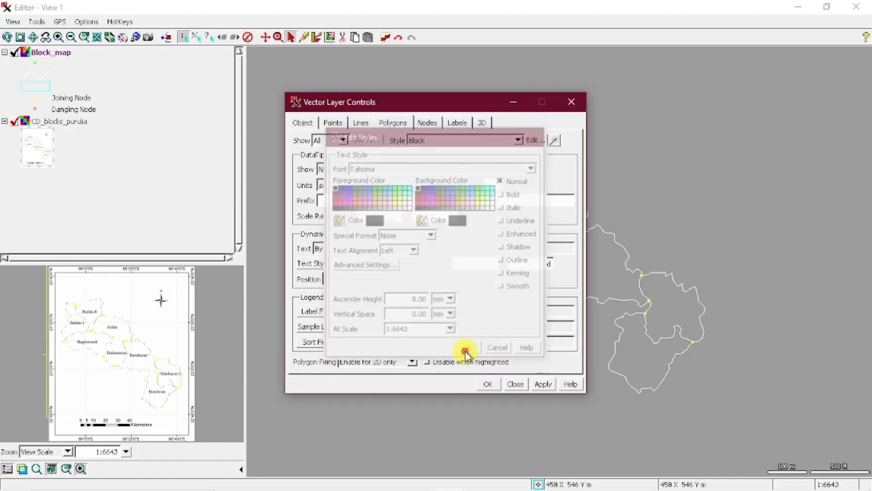
pyautogui.click(545, 387)
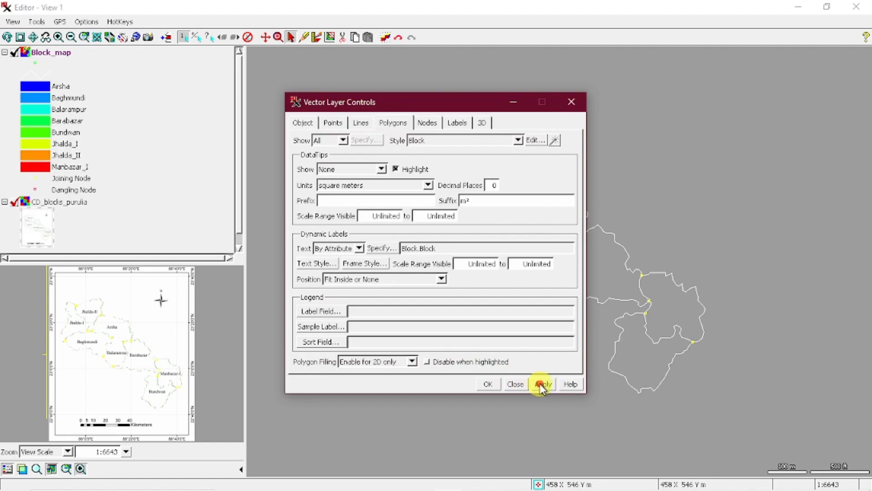
# Accept the Block_map polygon display settings and bring up the Layer Manager to view the layer's element structure.
pyautogui.click(489, 384)
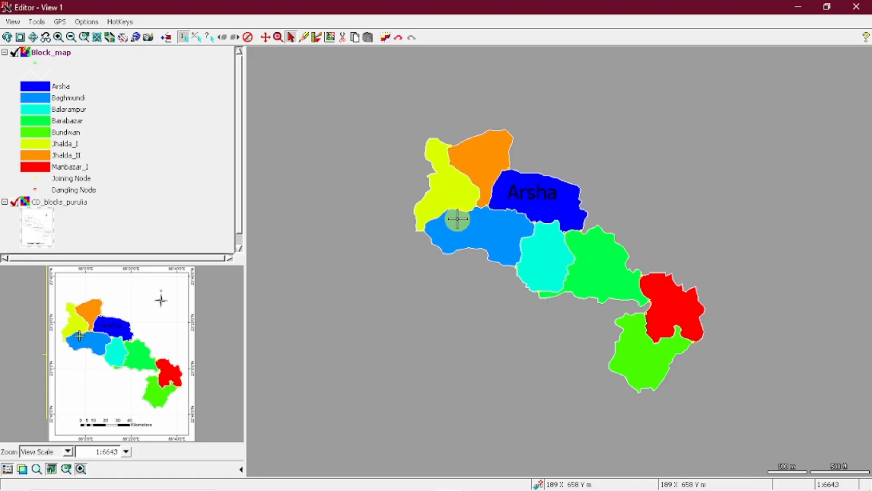
pyautogui.moveTo(473, 475)
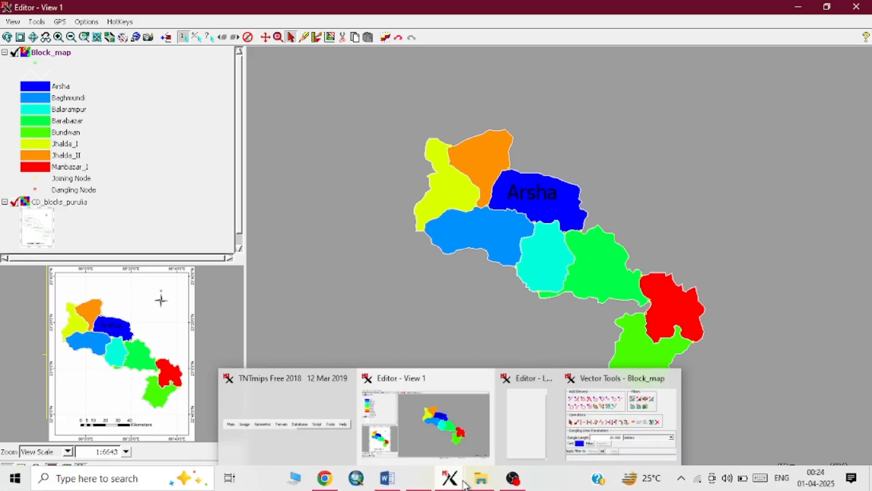
pyautogui.moveTo(536, 397)
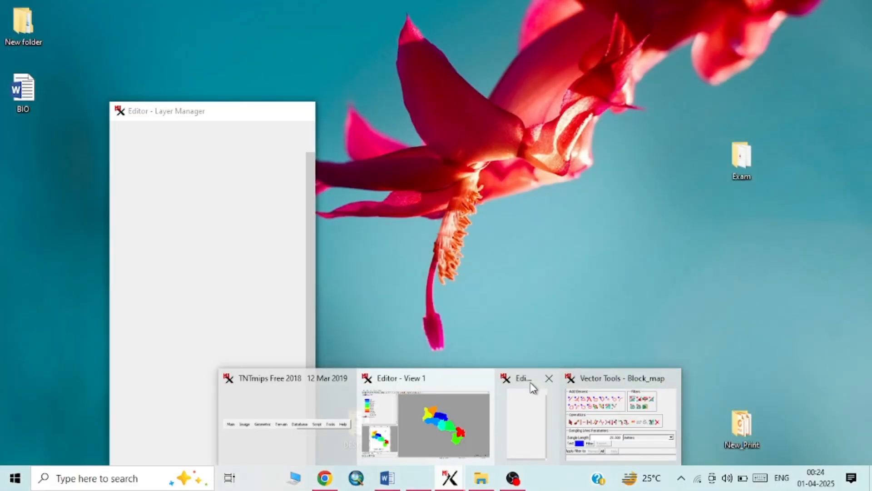
pyautogui.click(535, 393)
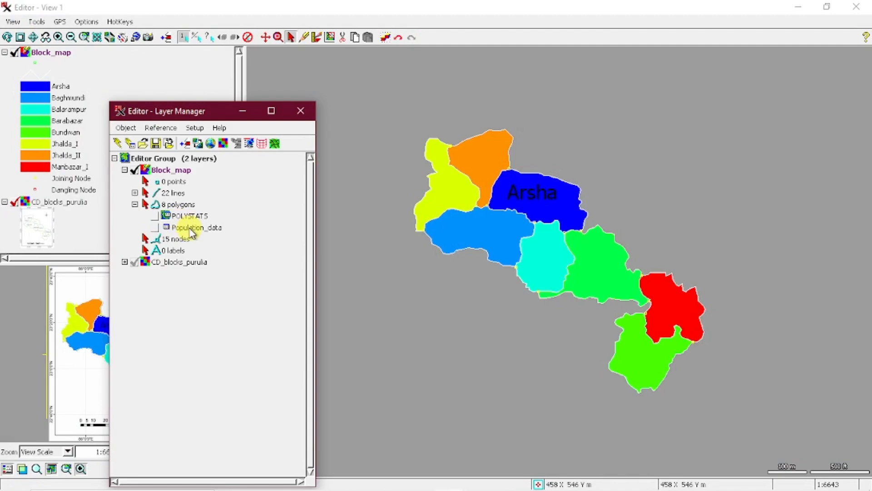
# Set the text style of Block_map's dynamic polygon labels to a 3.5 mm ascender height and apply it to the layer.
pyautogui.rightClick(65, 58)
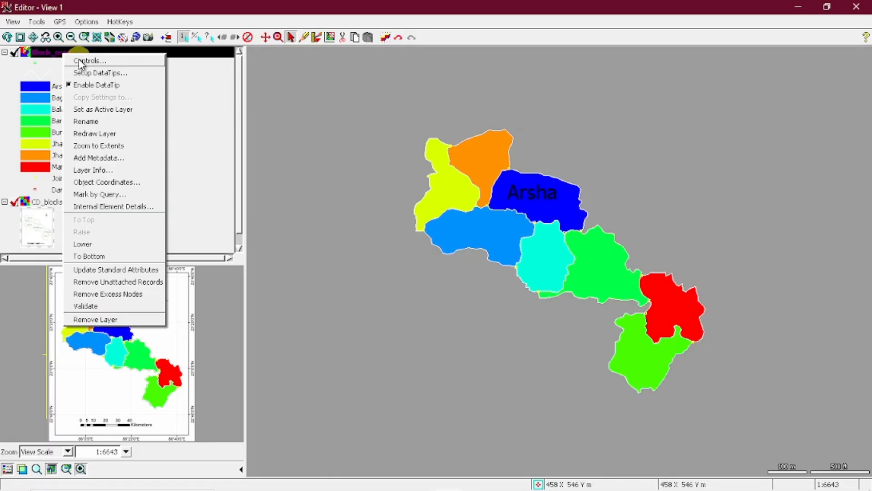
pyautogui.click(81, 61)
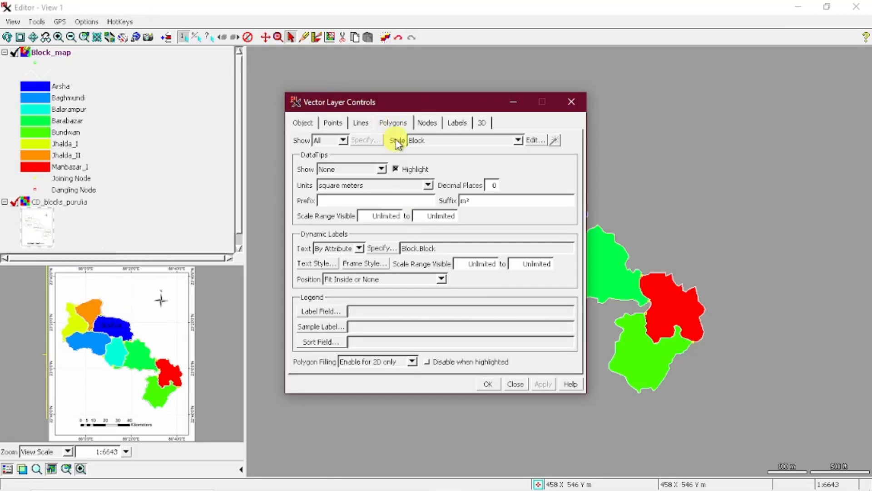
pyautogui.click(326, 264)
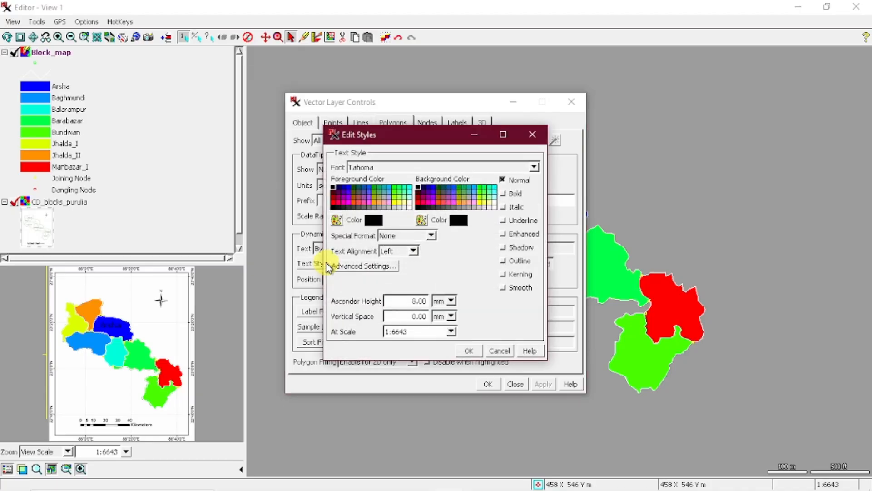
pyautogui.click(415, 301)
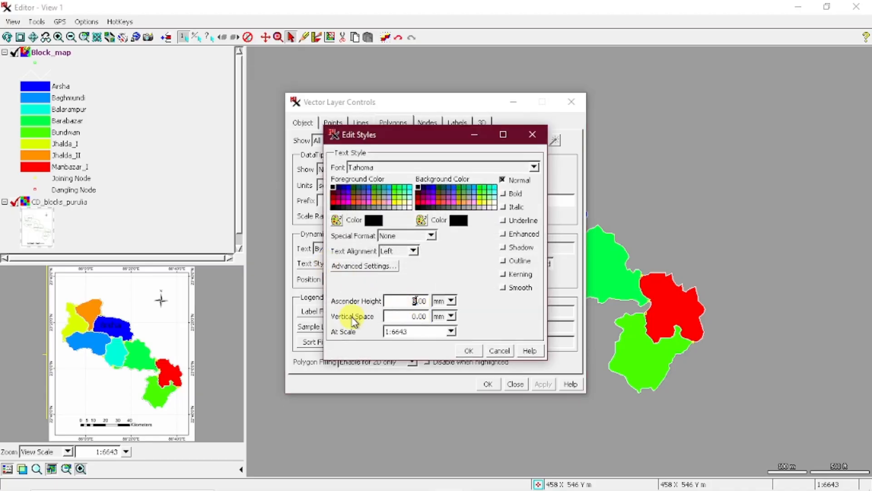
pyautogui.write('3.5')
pyautogui.press('BackSpace')
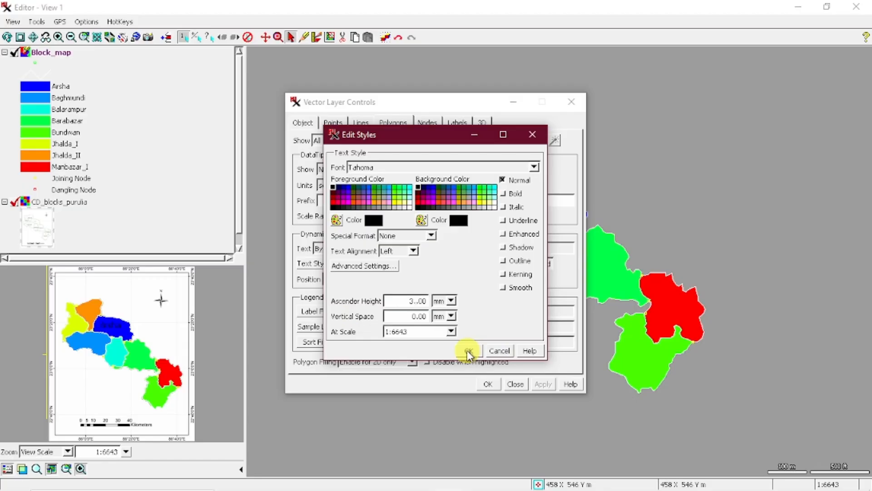
pyautogui.press('Delete')
pyautogui.write('5')
pyautogui.press('Delete')
pyautogui.press('Delete')
pyautogui.click(470, 350)
pyautogui.click(543, 384)
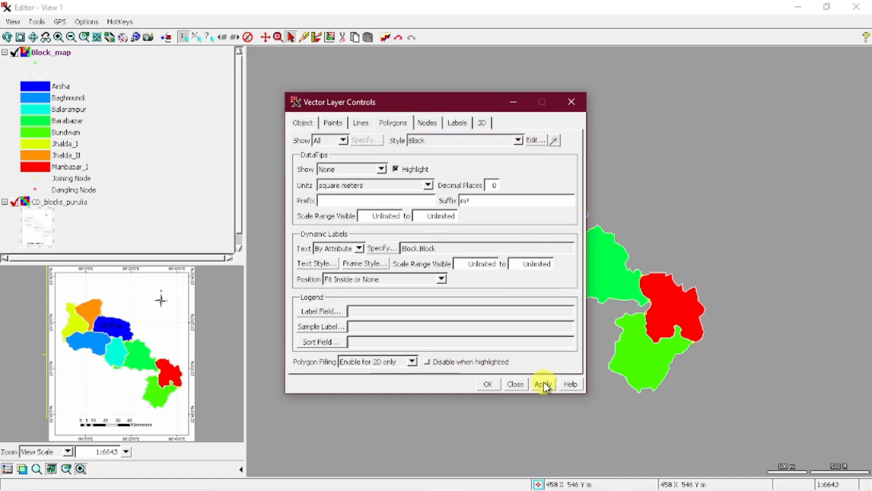
pyautogui.click(513, 384)
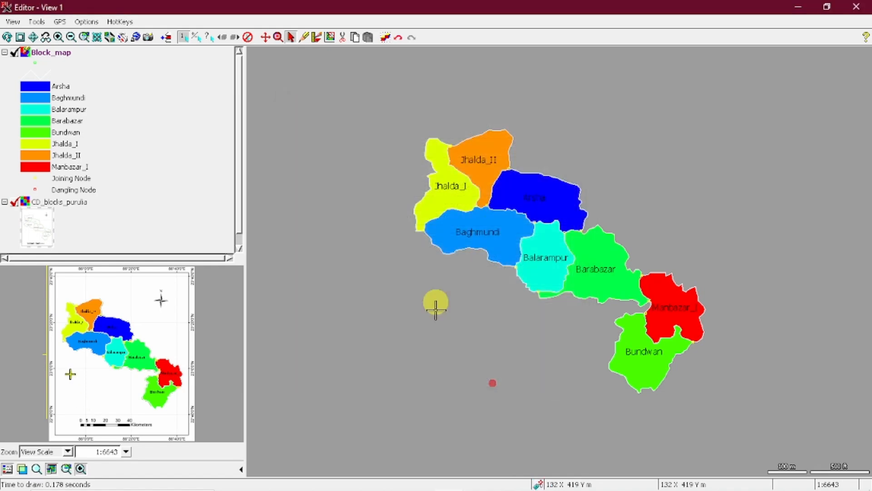